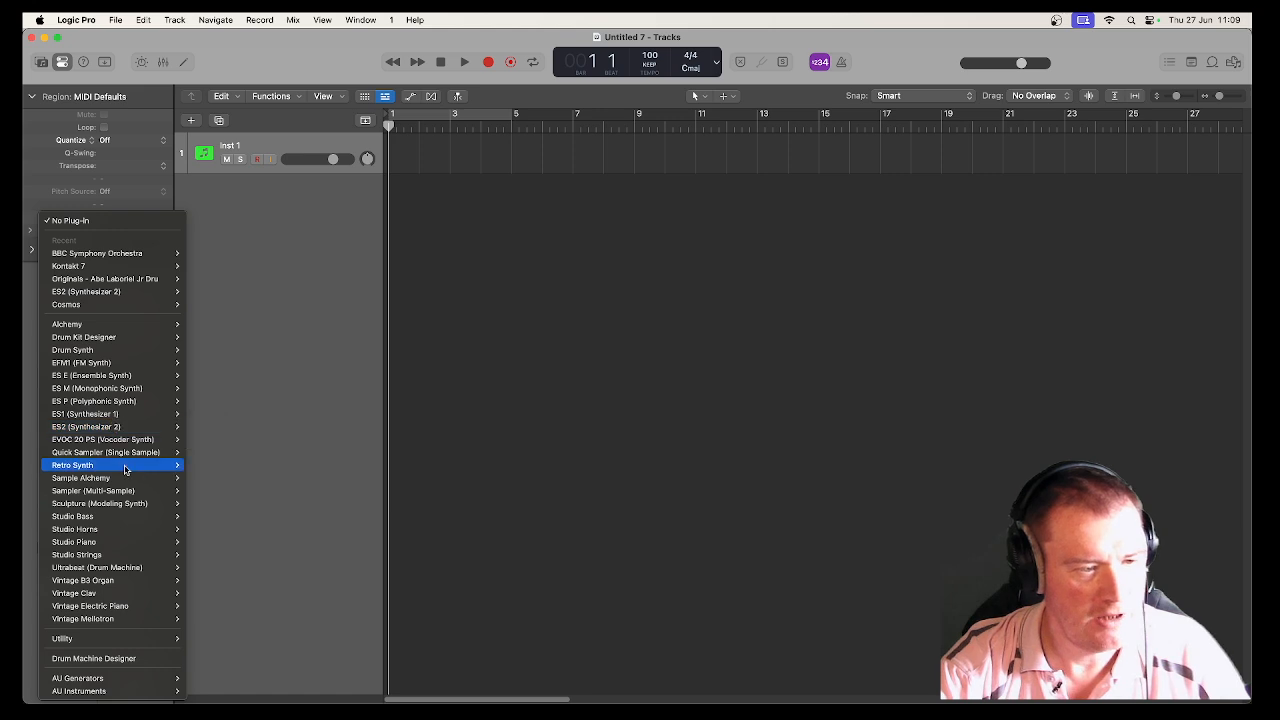
- Load a stereo Retro Synth on the Inst 1 track and reposition its plug-in window over the workspace
{"action": "mouse_move", "coordinate": [125, 470]}
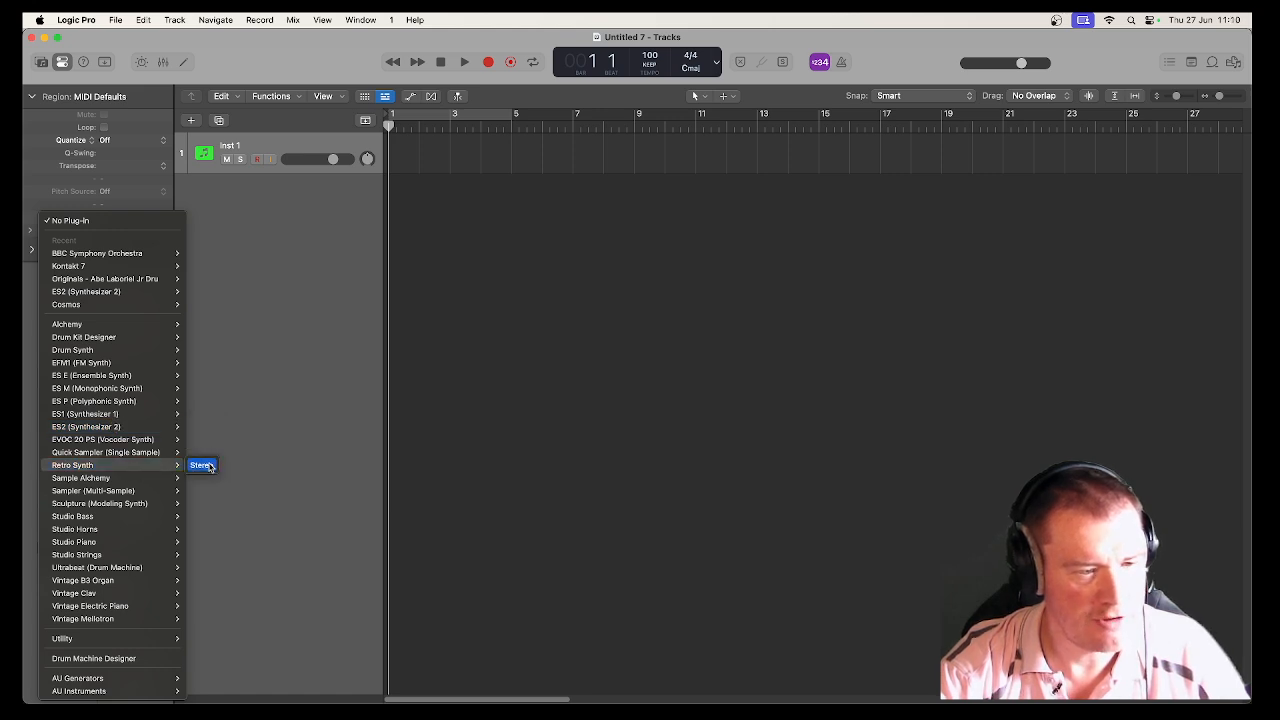
{"action": "left_click", "coordinate": [203, 465]}
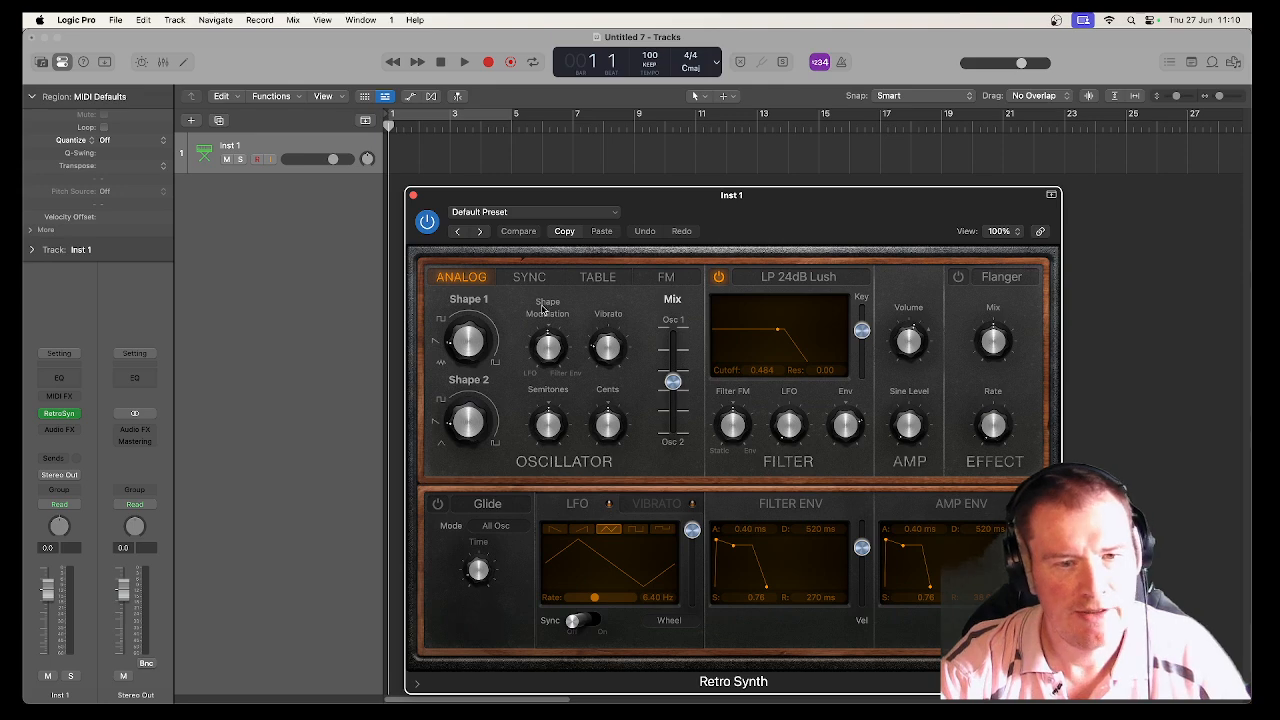
{"action": "left_click_drag", "start_coordinate": [627, 195], "coordinate": [424, 124]}
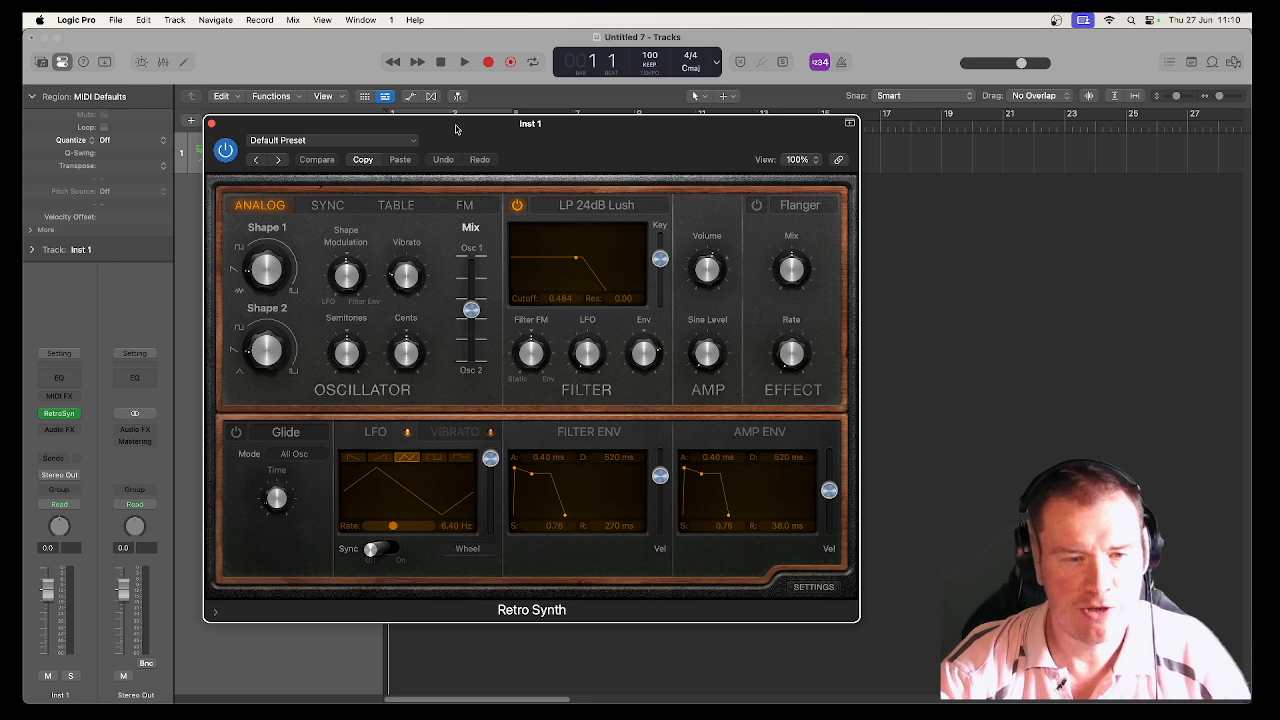
{"action": "left_click_drag", "start_coordinate": [455, 128], "coordinate": [462, 130]}
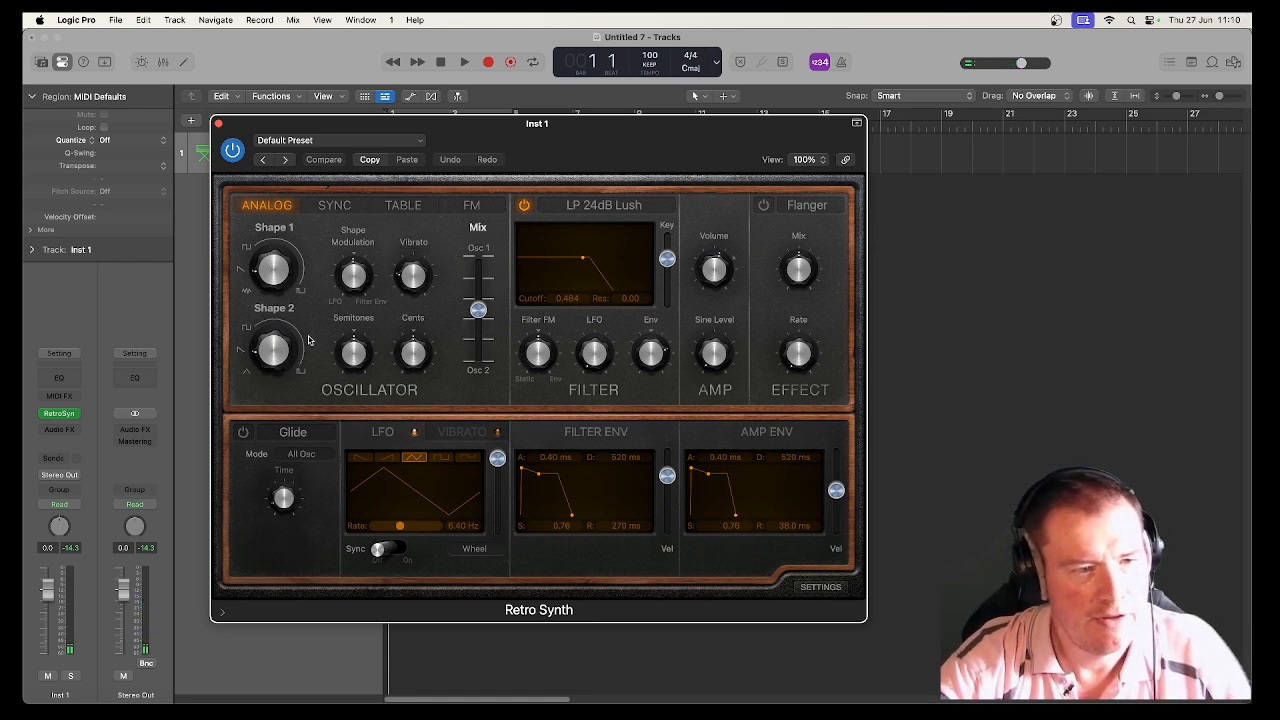
- Look through the Sync, Table and FM oscillator modes and return to the Analog mode
{"action": "mouse_move", "coordinate": [431, 347]}
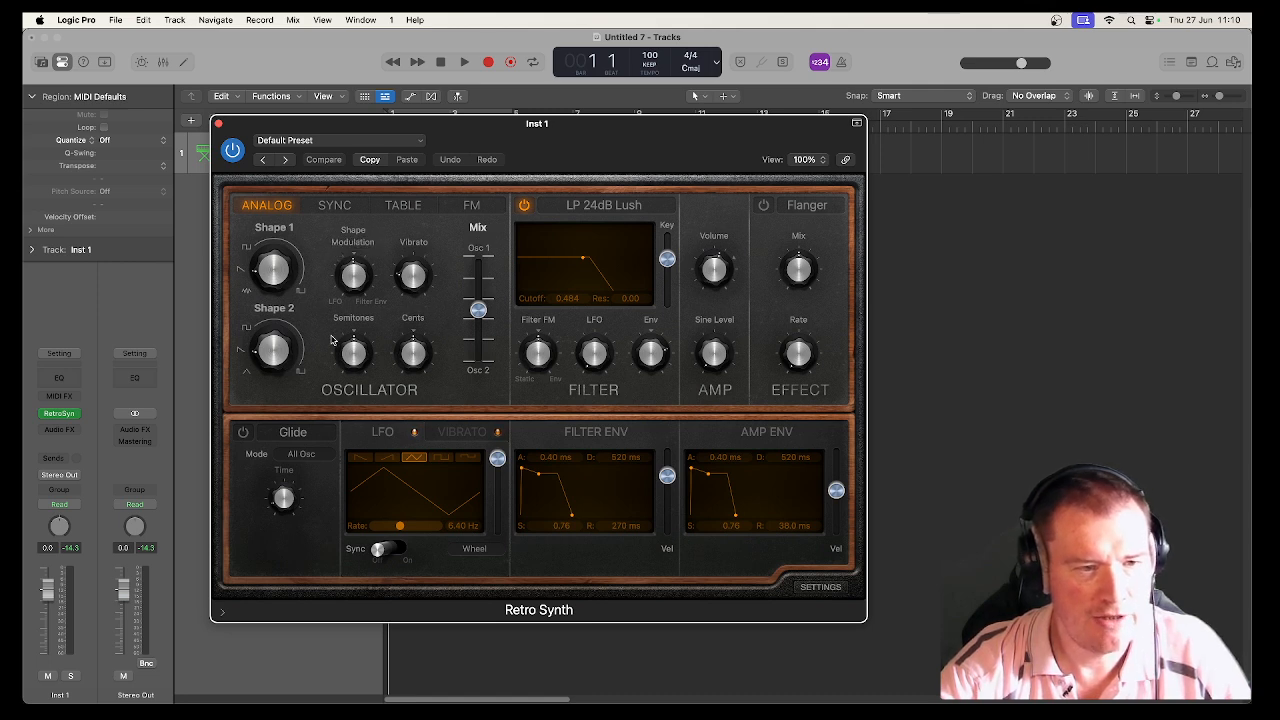
{"action": "left_click", "coordinate": [331, 207]}
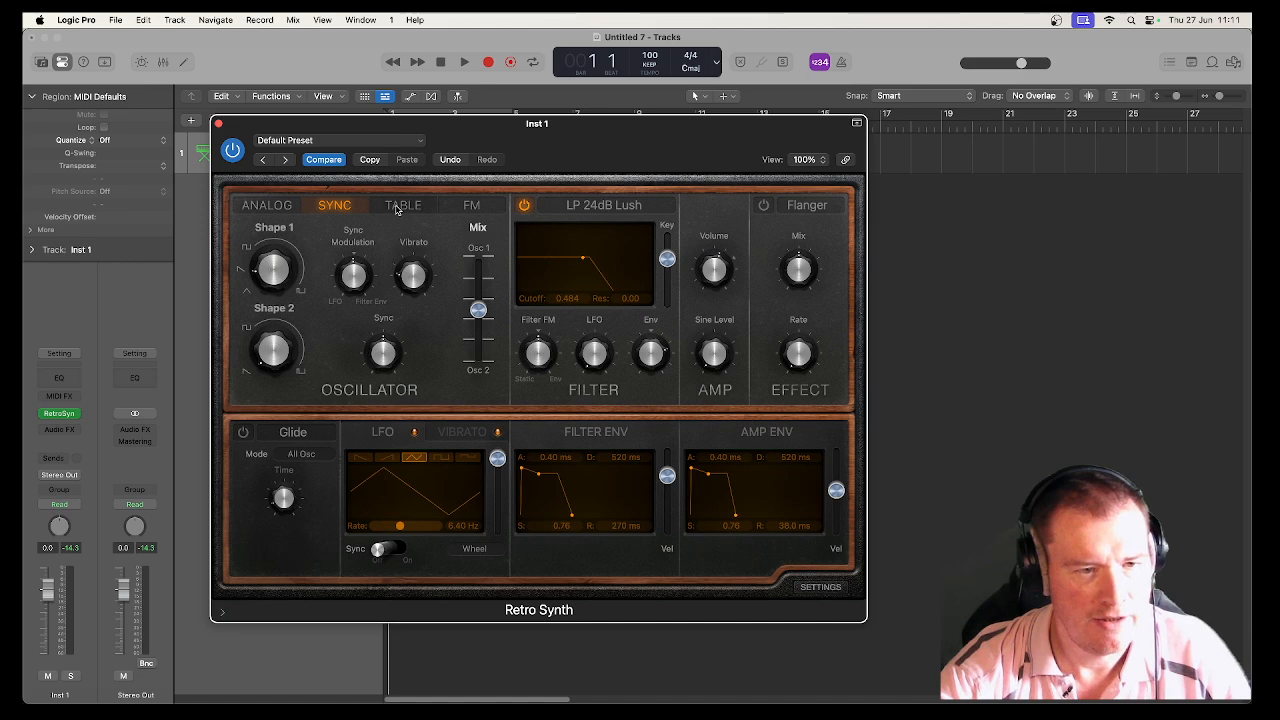
{"action": "left_click", "coordinate": [400, 206]}
{"action": "left_click", "coordinate": [470, 206]}
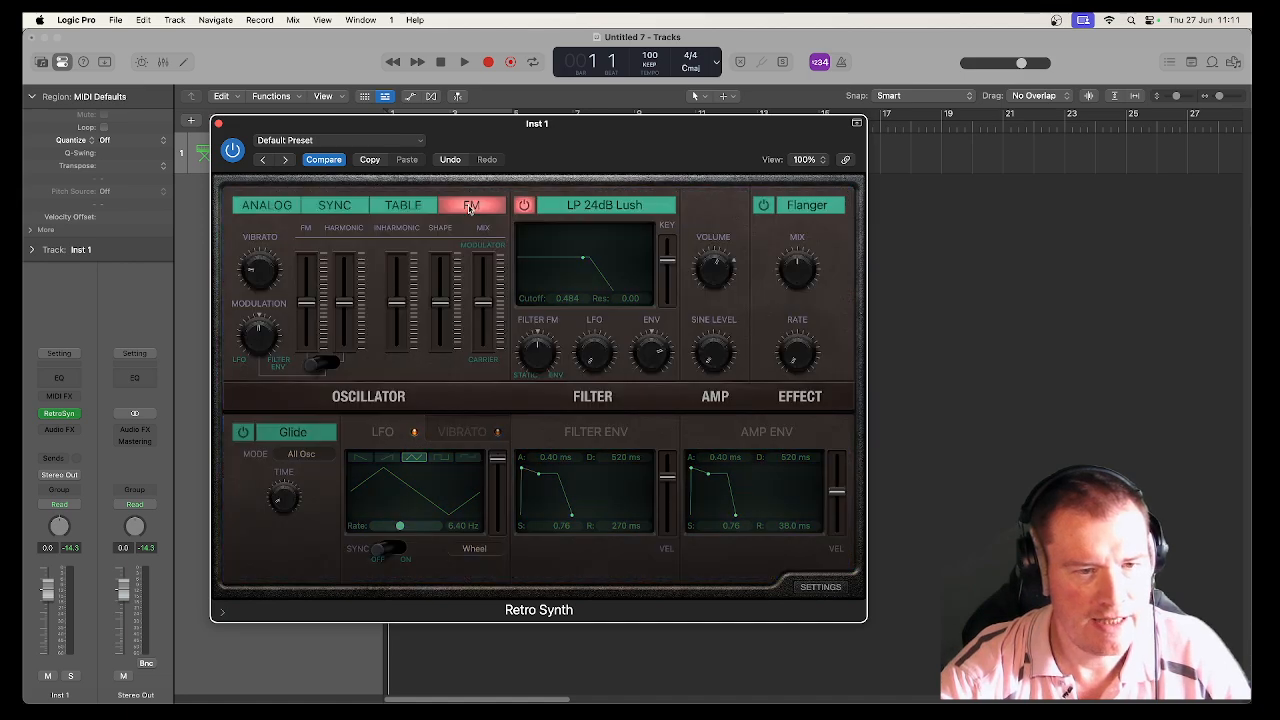
{"action": "left_click", "coordinate": [267, 205]}
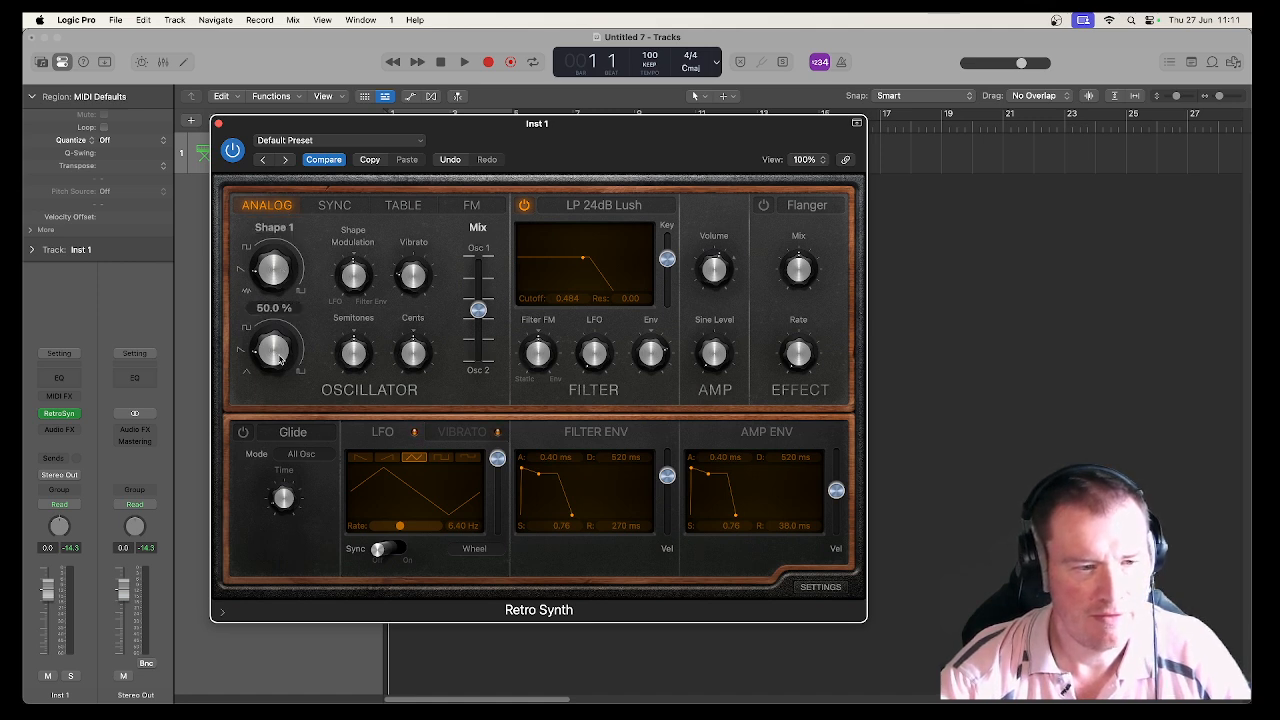
- Audition the two oscillators by sweeping the mix from Osc 2 through the middle to Osc 1, and try the Shape 1 control
{"action": "mouse_move", "coordinate": [280, 283]}
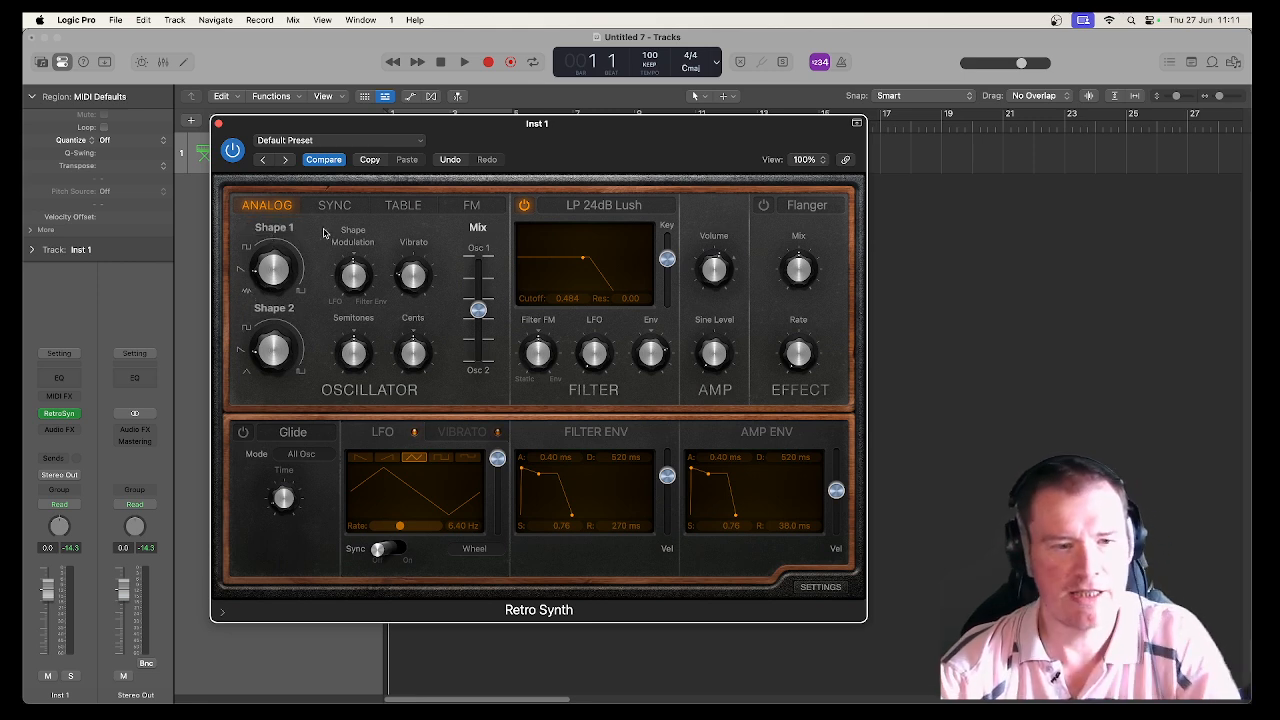
{"action": "mouse_move", "coordinate": [478, 316]}
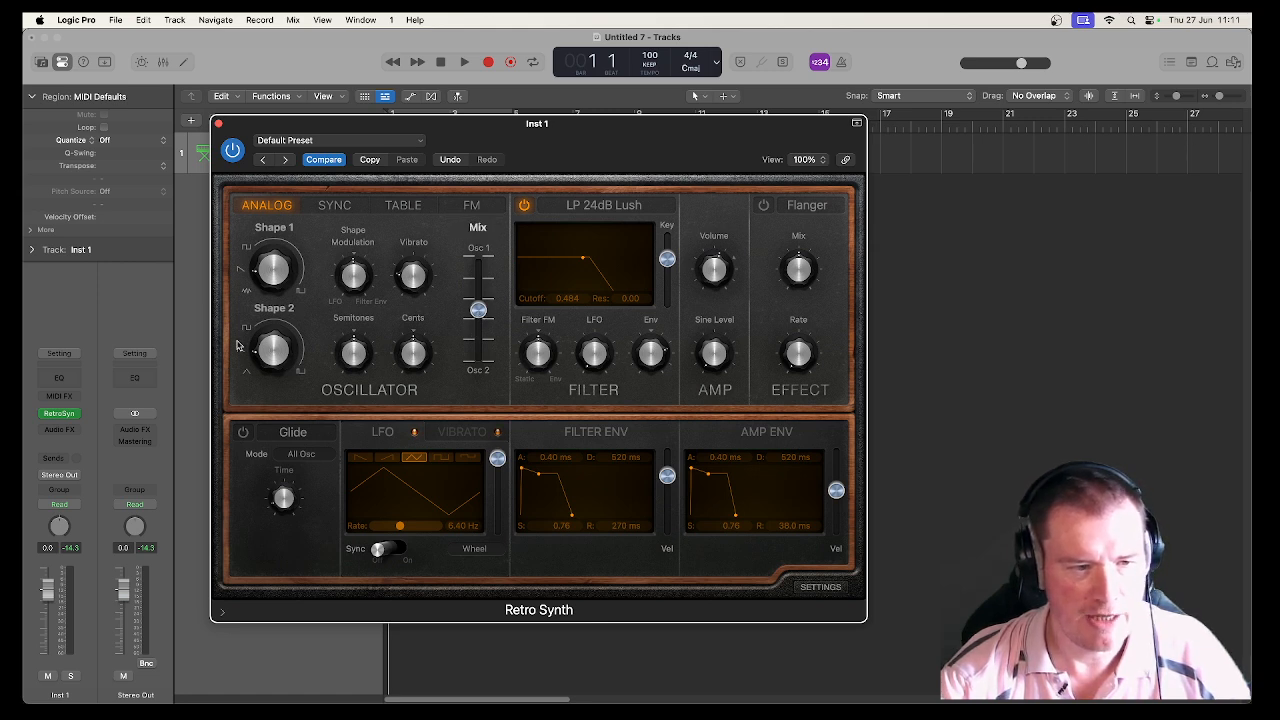
{"action": "left_click_drag", "start_coordinate": [478, 311], "coordinate": [478, 360]}
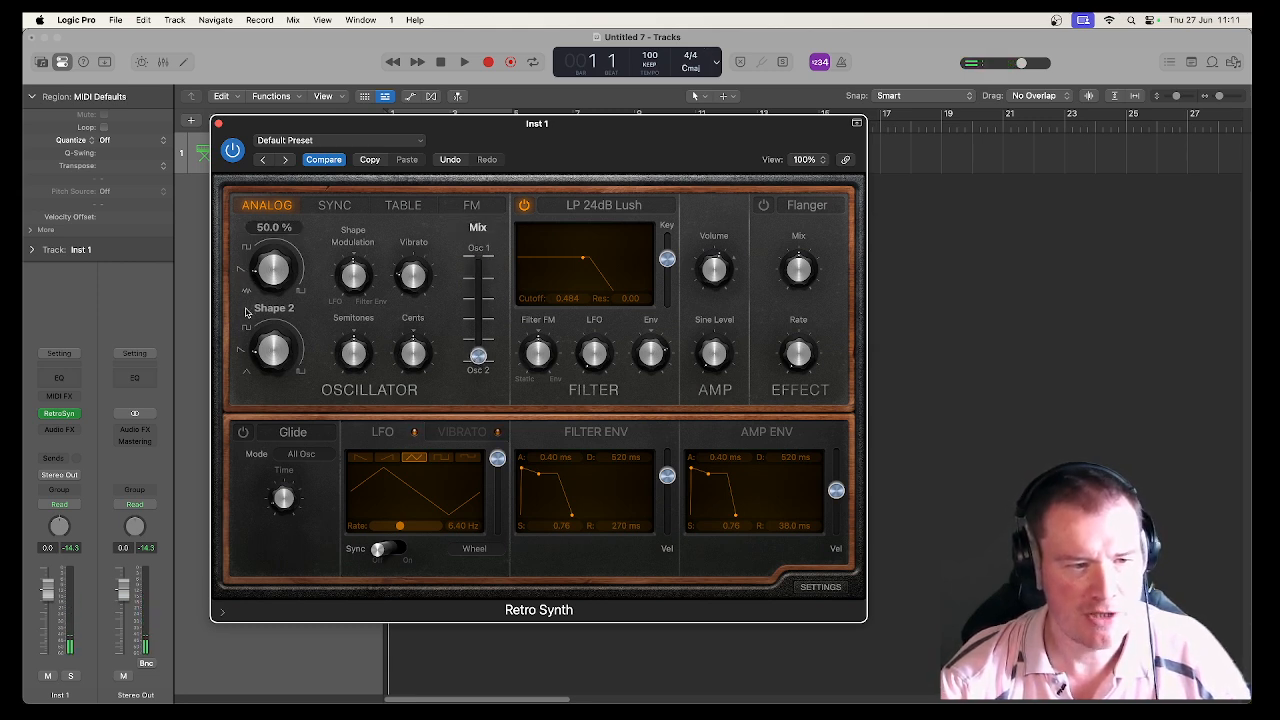
{"action": "left_click_drag", "start_coordinate": [478, 357], "coordinate": [478, 302]}
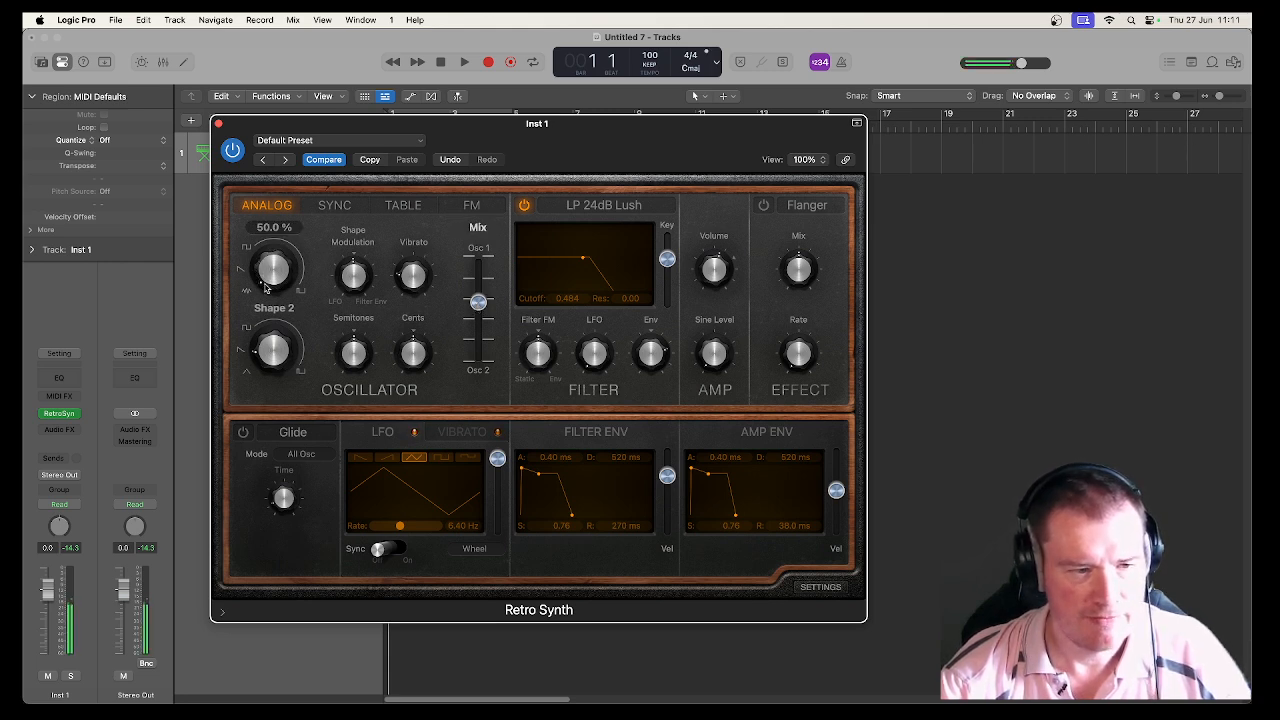
{"action": "left_click_drag", "start_coordinate": [479, 302], "coordinate": [479, 262]}
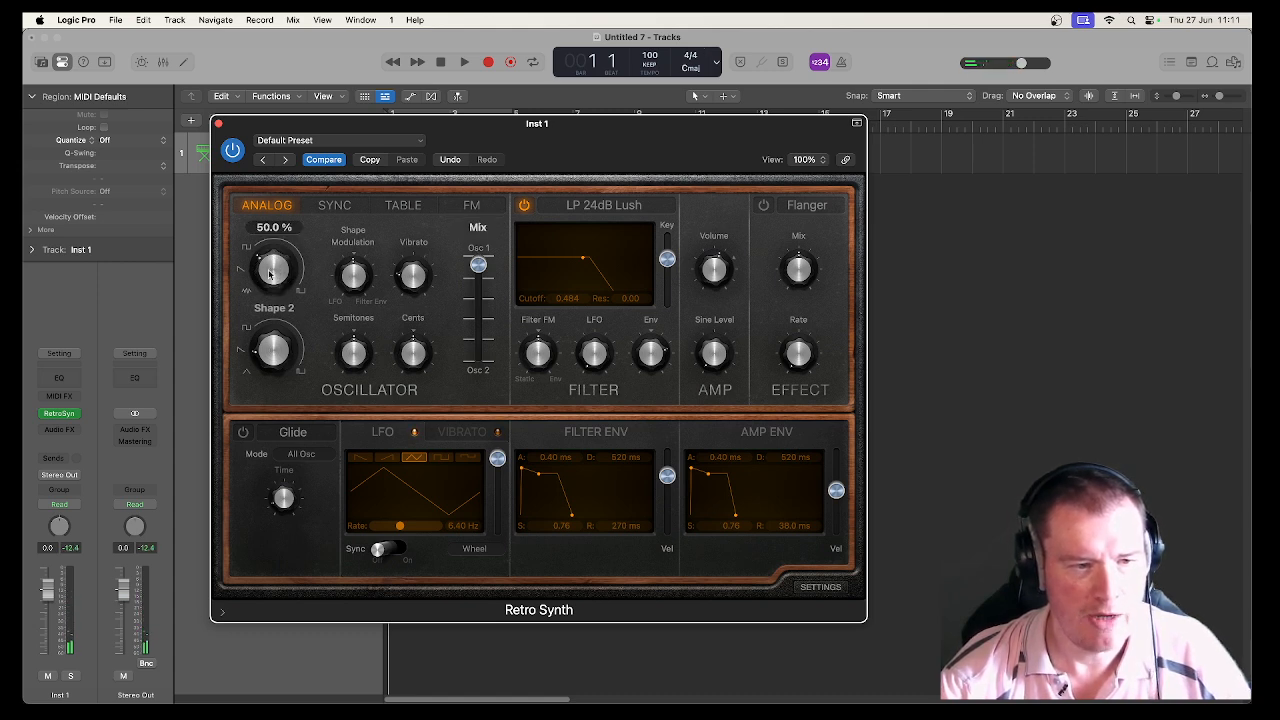
{"action": "mouse_move", "coordinate": [269, 275]}
{"action": "left_mouse_down"}
{"action": "mouse_move", "coordinate": [259, 253]}
{"action": "mouse_move", "coordinate": [264, 275]}
{"action": "left_mouse_up"}
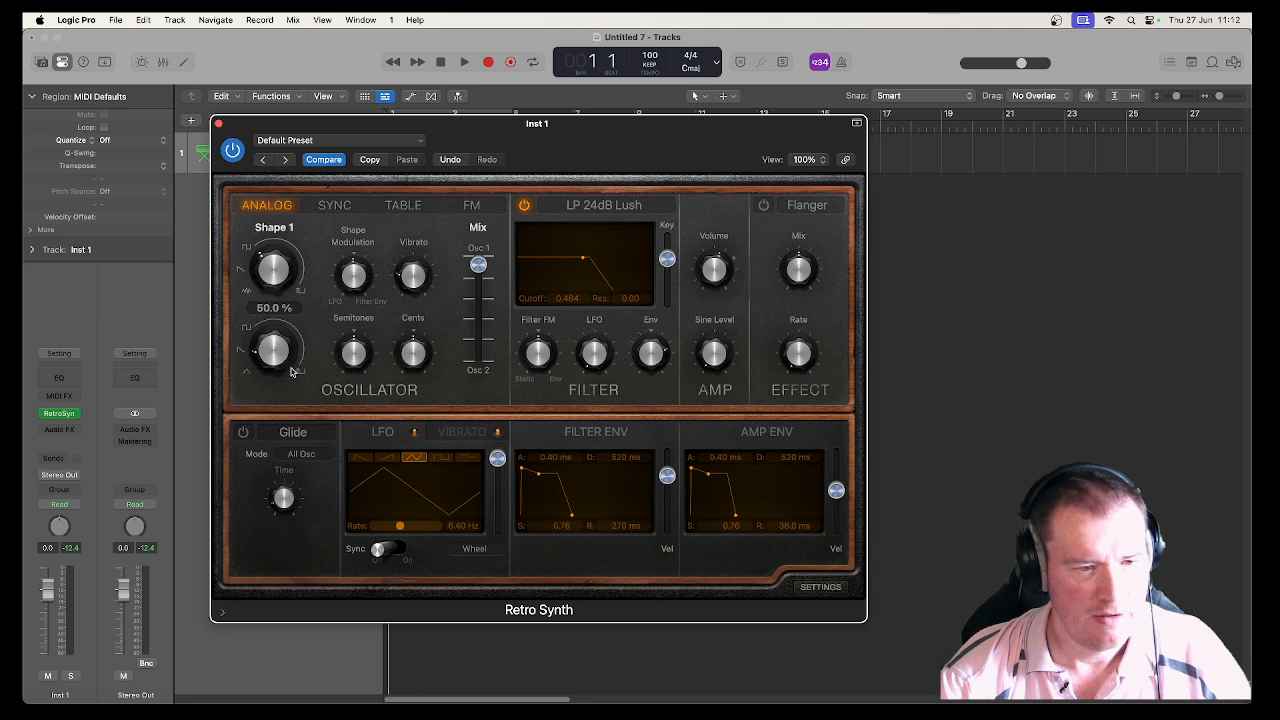
- Set Shape 2 to 32.2 % with the mix fully on Osc 2, and blend the oscillators to a mix of 0.67
{"action": "left_click_drag", "start_coordinate": [478, 265], "coordinate": [478, 358]}
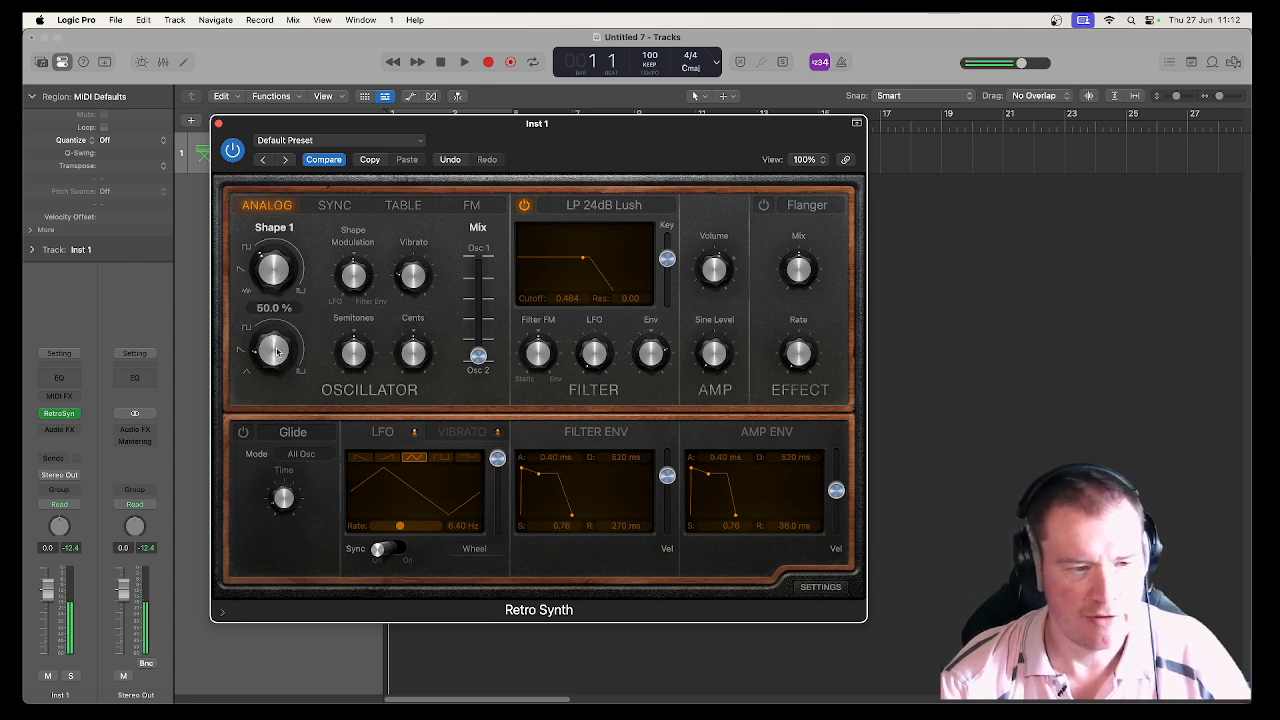
{"action": "left_click_drag", "start_coordinate": [276, 344], "coordinate": [276, 380]}
{"action": "left_click_drag", "start_coordinate": [268, 285], "coordinate": [276, 355]}
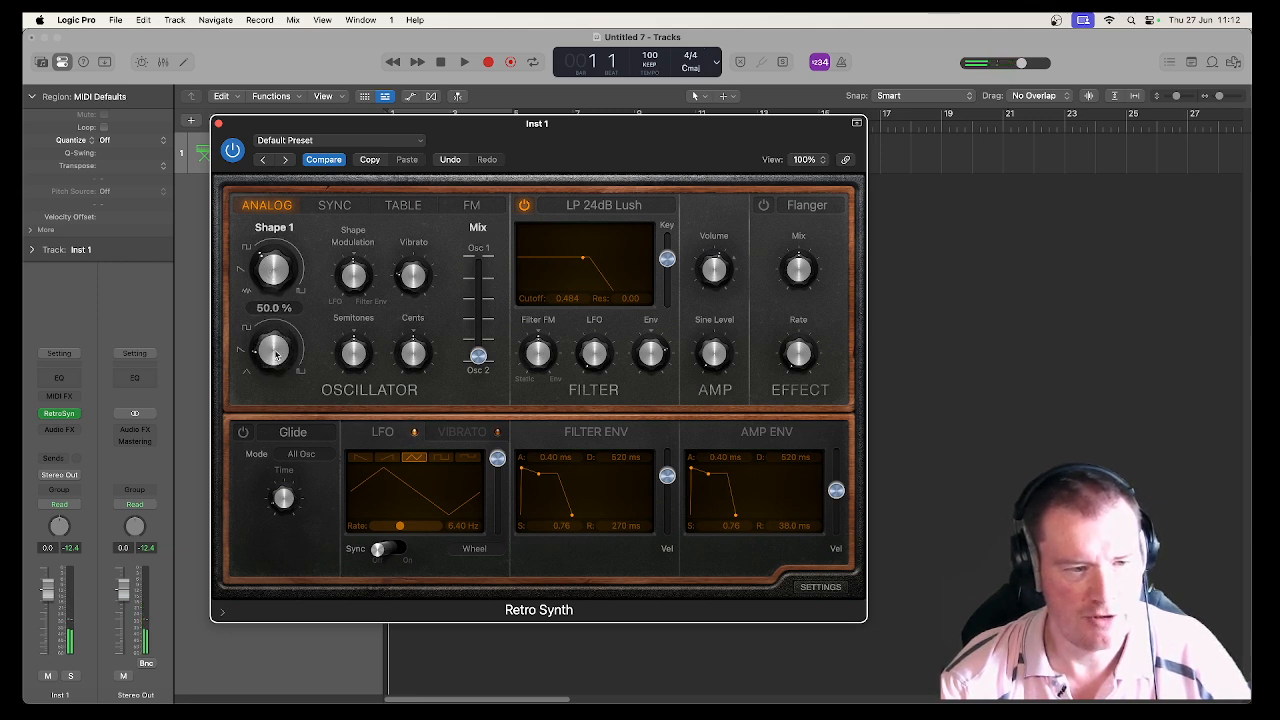
{"action": "left_click_drag", "start_coordinate": [277, 268], "coordinate": [276, 253]}
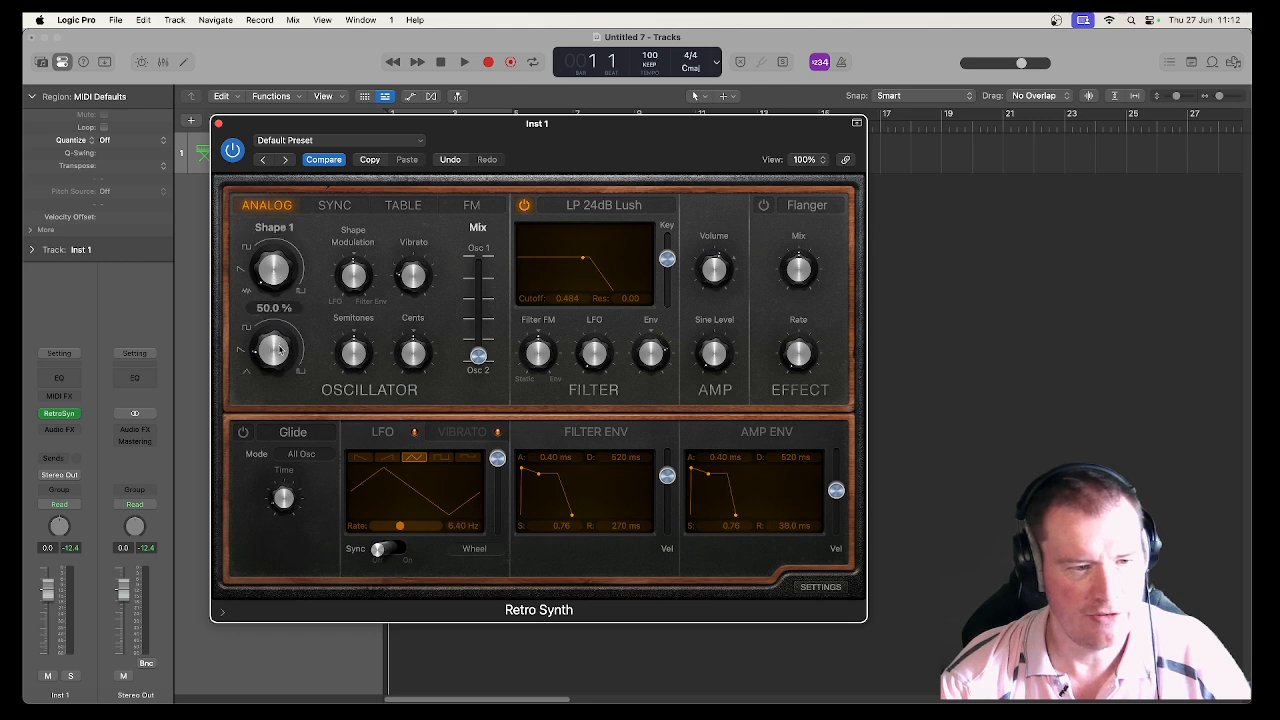
{"action": "left_click_drag", "start_coordinate": [279, 353], "coordinate": [277, 319]}
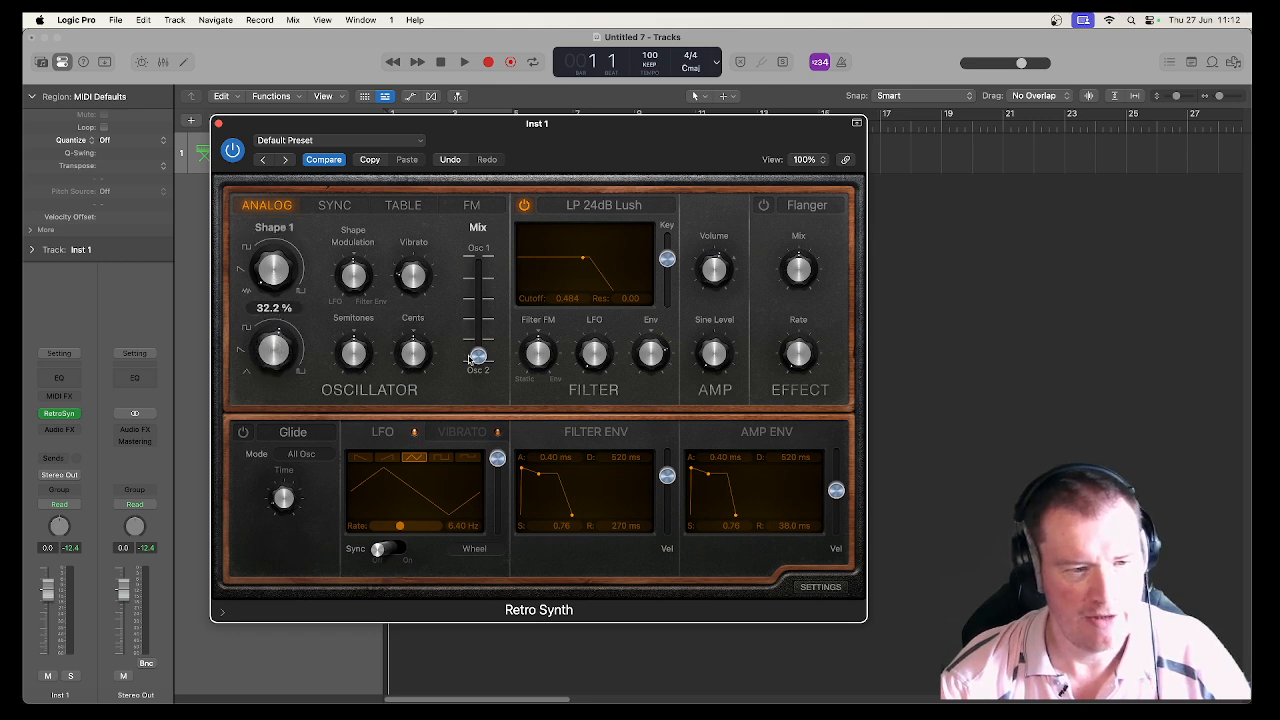
{"action": "left_click_drag", "start_coordinate": [478, 355], "coordinate": [481, 312]}
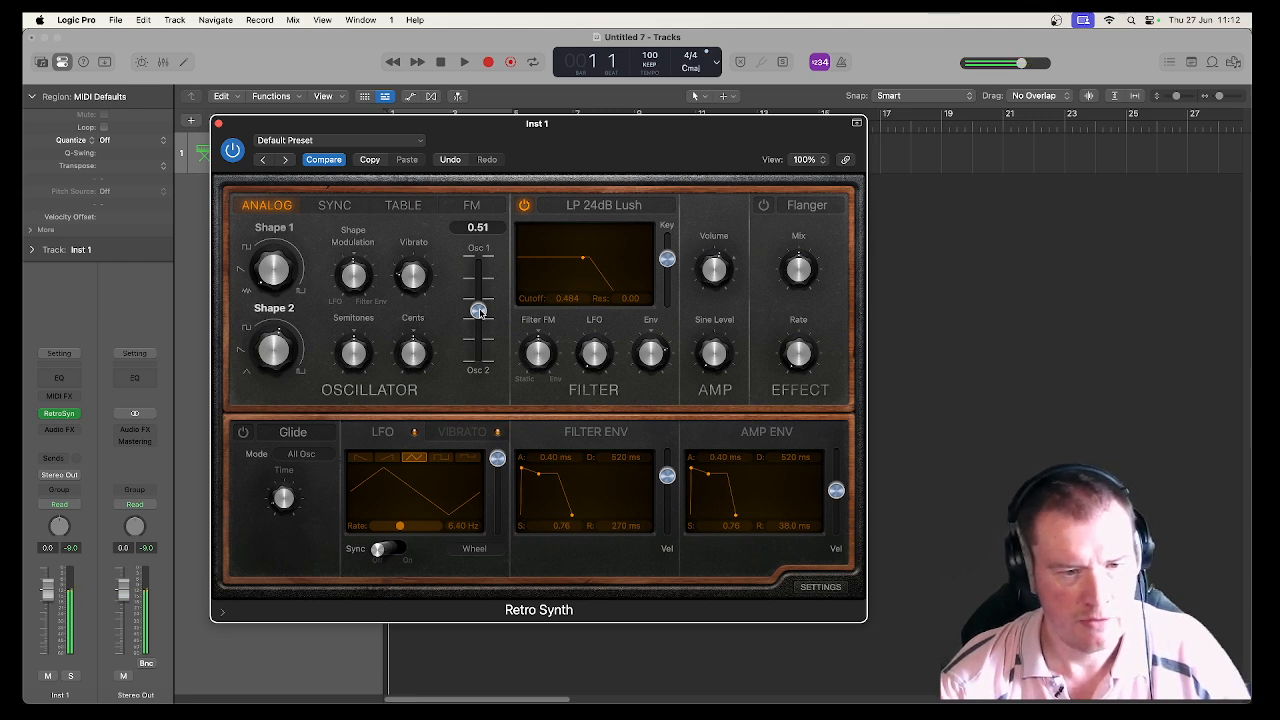
{"action": "left_click_drag", "start_coordinate": [480, 312], "coordinate": [481, 327]}
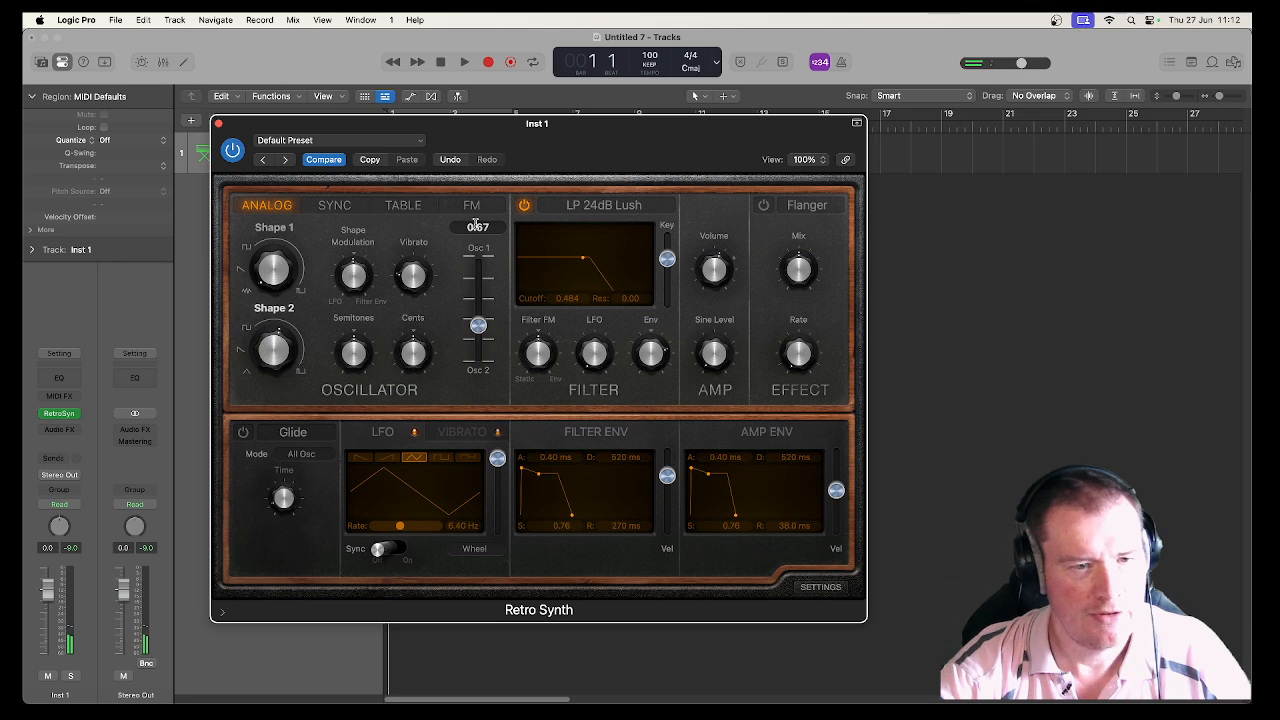
- Show the synth's global settings, check the polyphony options, and set Stereo Spread to 0.00
{"action": "left_click", "coordinate": [820, 588]}
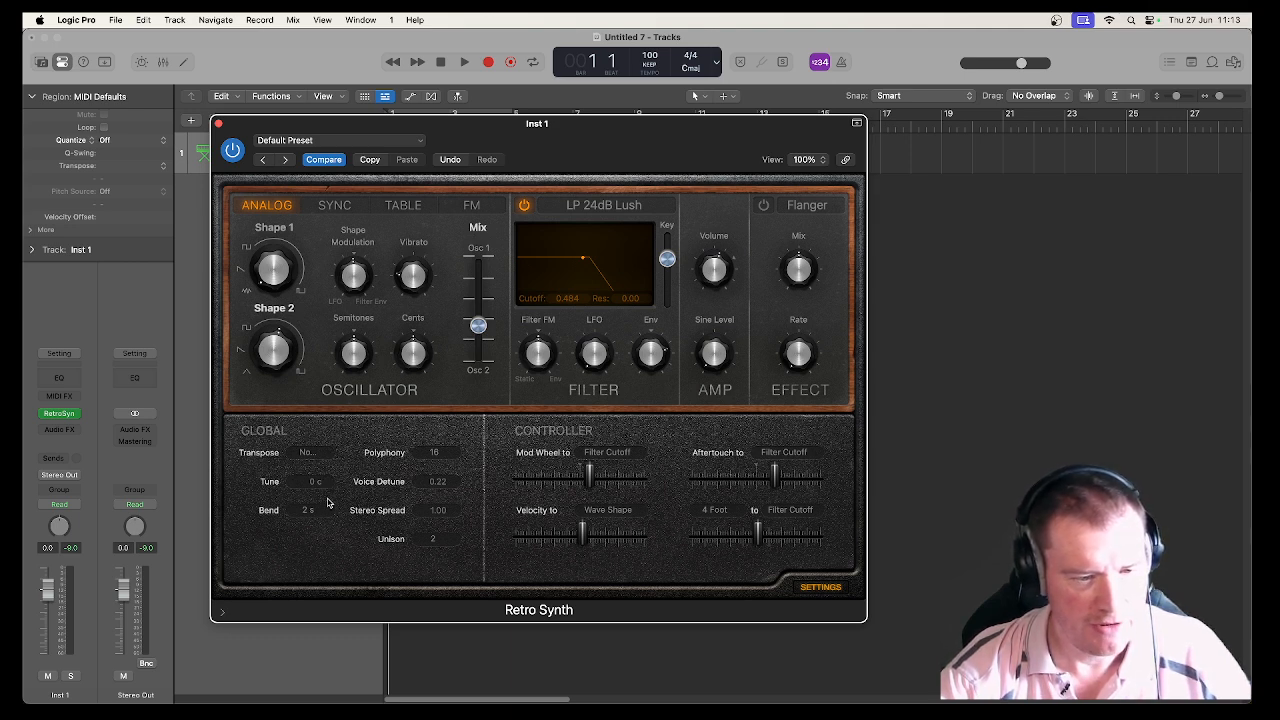
{"action": "left_click", "coordinate": [443, 455]}
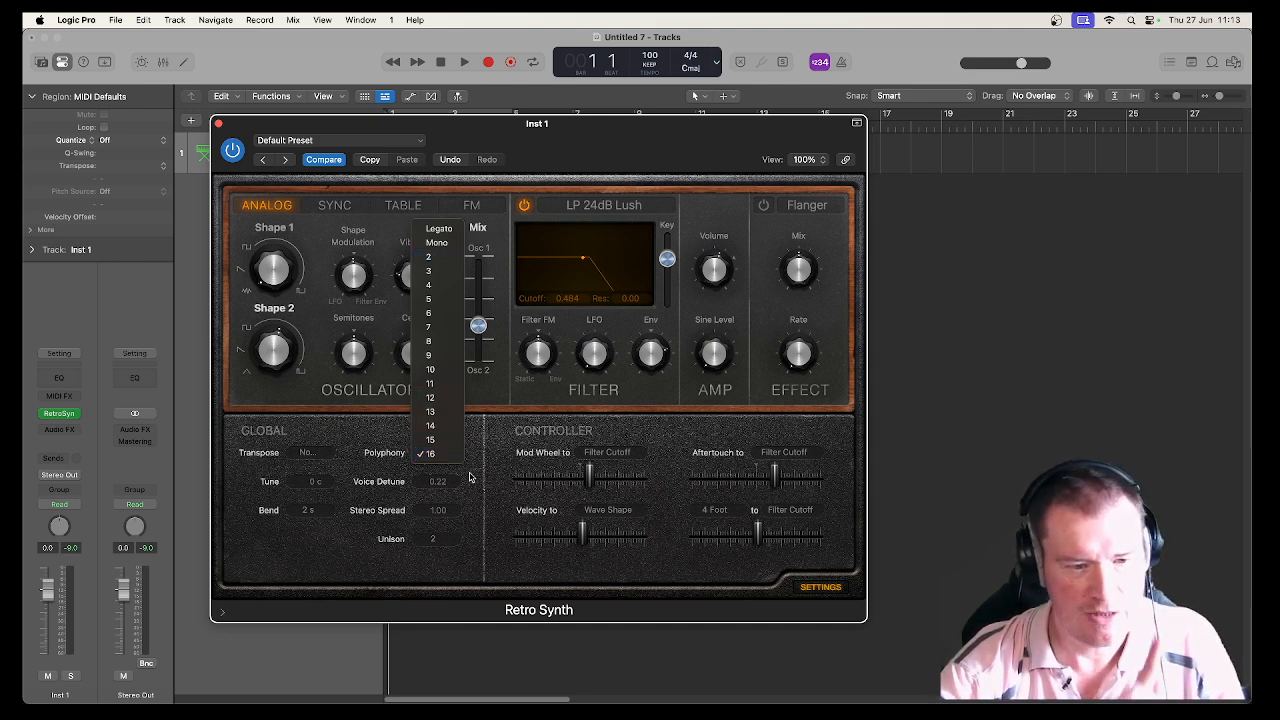
{"action": "left_click", "coordinate": [469, 478]}
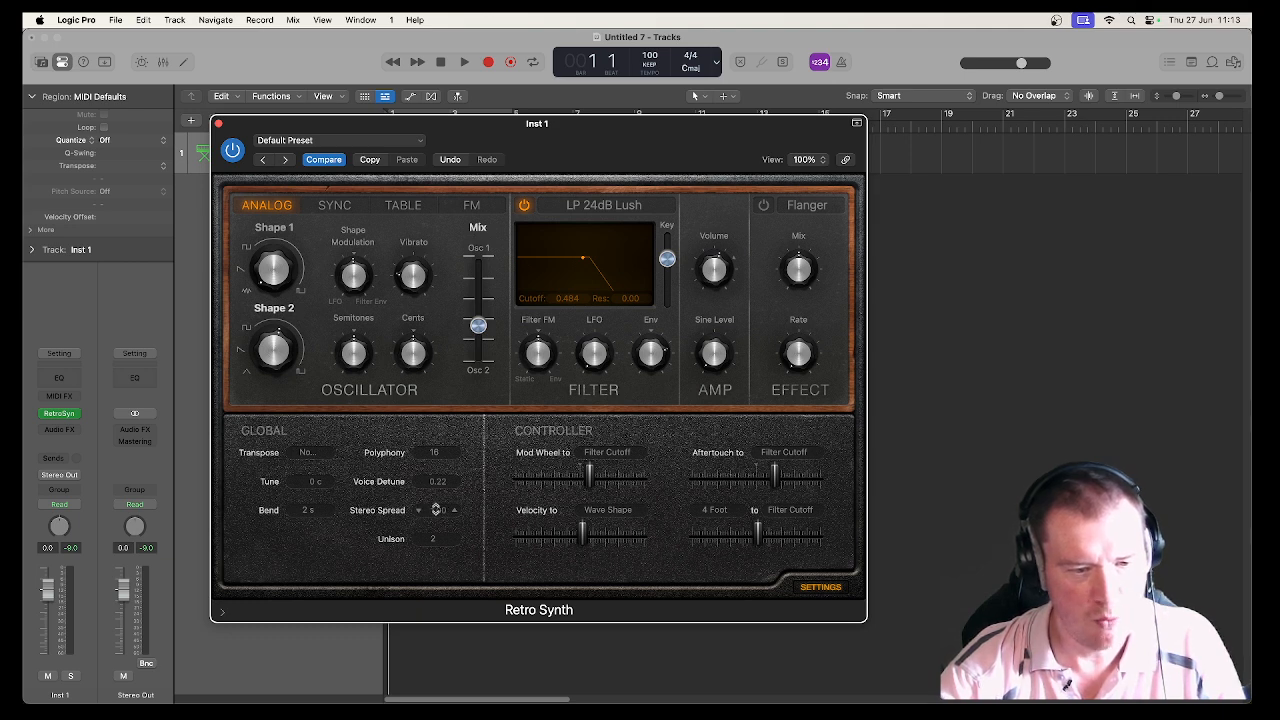
{"action": "double_click", "coordinate": [436, 510]}
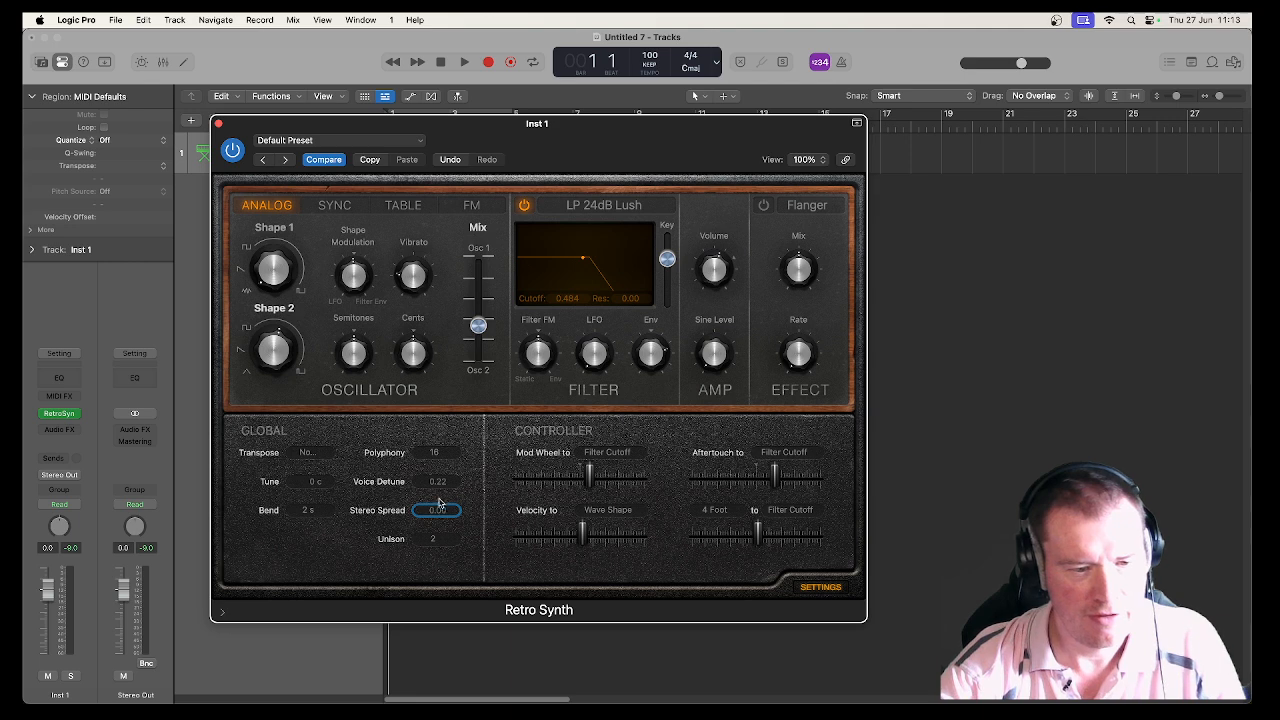
- Turn Unison off and set Voice Detune to 0.00, closing the global settings
{"action": "left_click", "coordinate": [440, 543]}
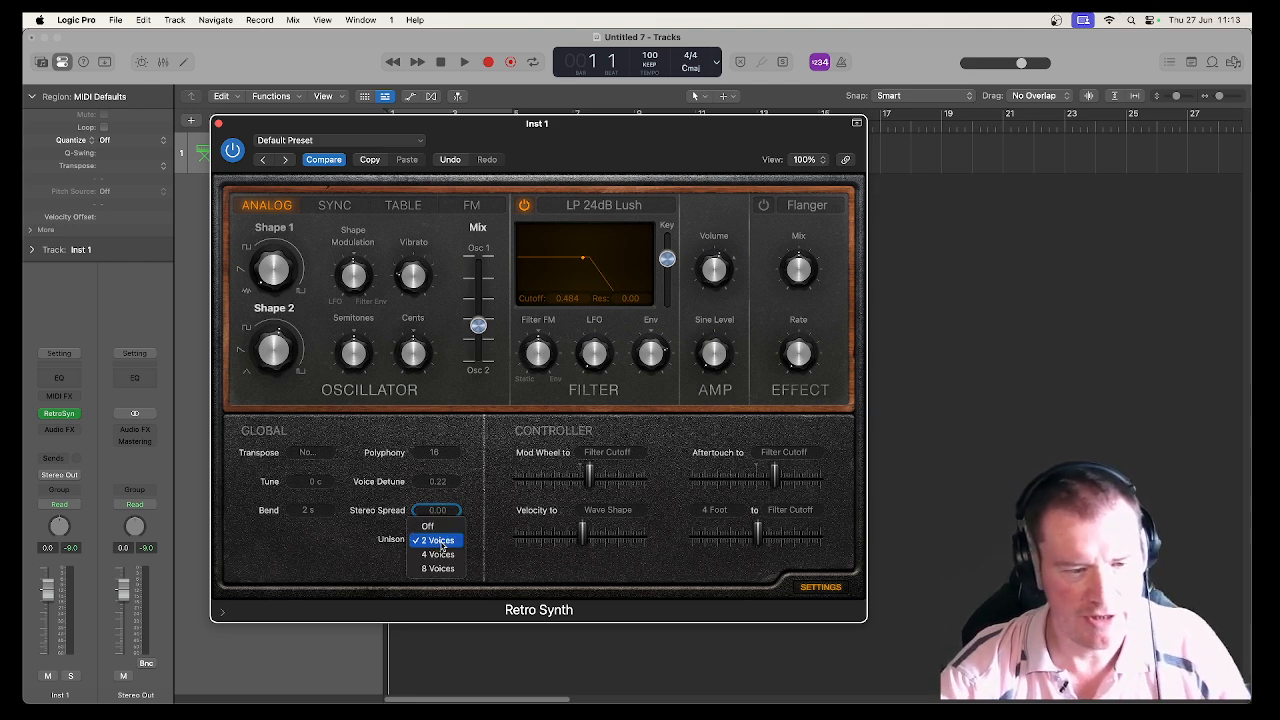
{"action": "left_click", "coordinate": [433, 526]}
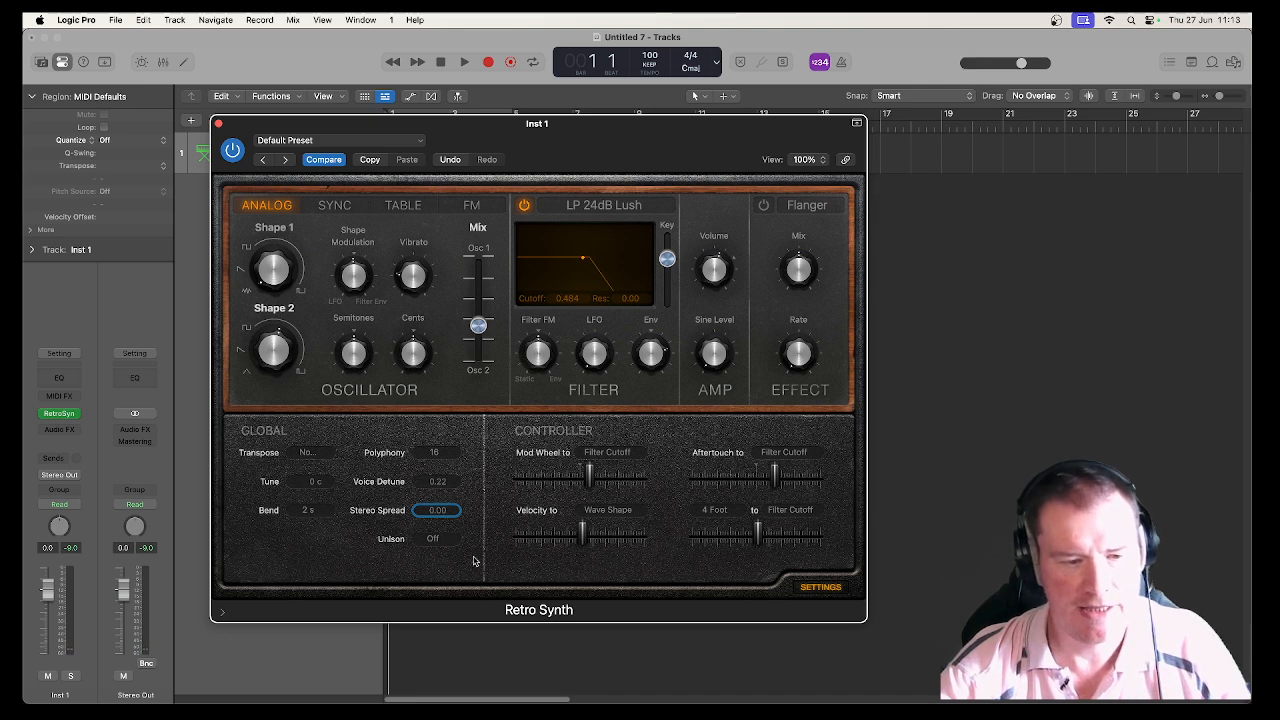
{"action": "left_click_drag", "start_coordinate": [438, 482], "coordinate": [438, 498]}
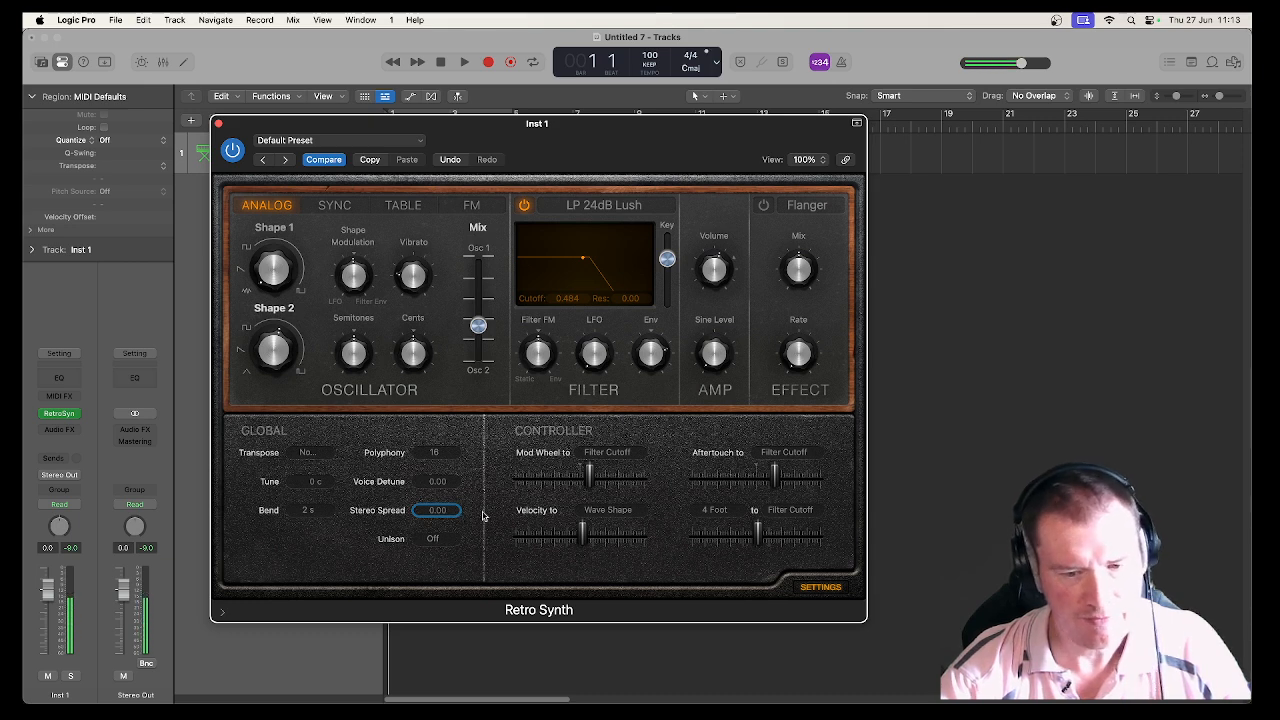
{"action": "left_click", "coordinate": [827, 592]}
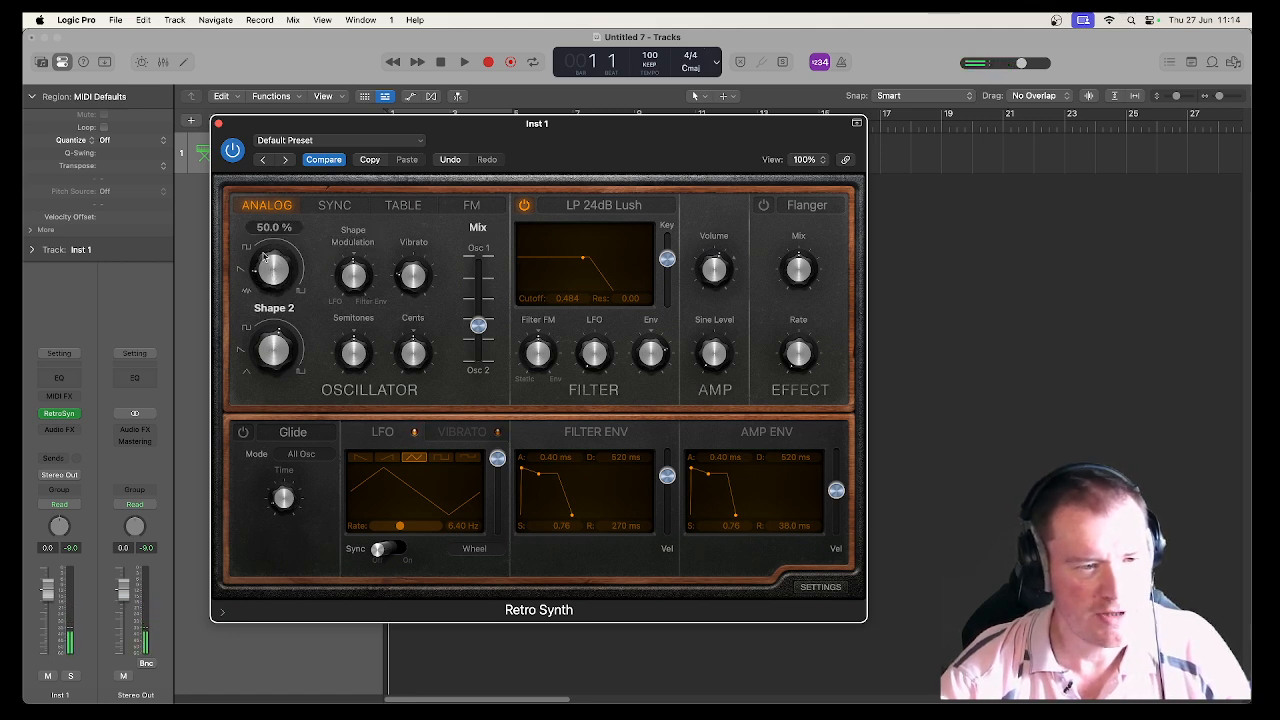
- Shift the oscillator mix towards Osc 1 and sweep Shape Modulation between LFO and Filter Env, leaving it centred
{"action": "left_click_drag", "start_coordinate": [478, 324], "coordinate": [481, 292]}
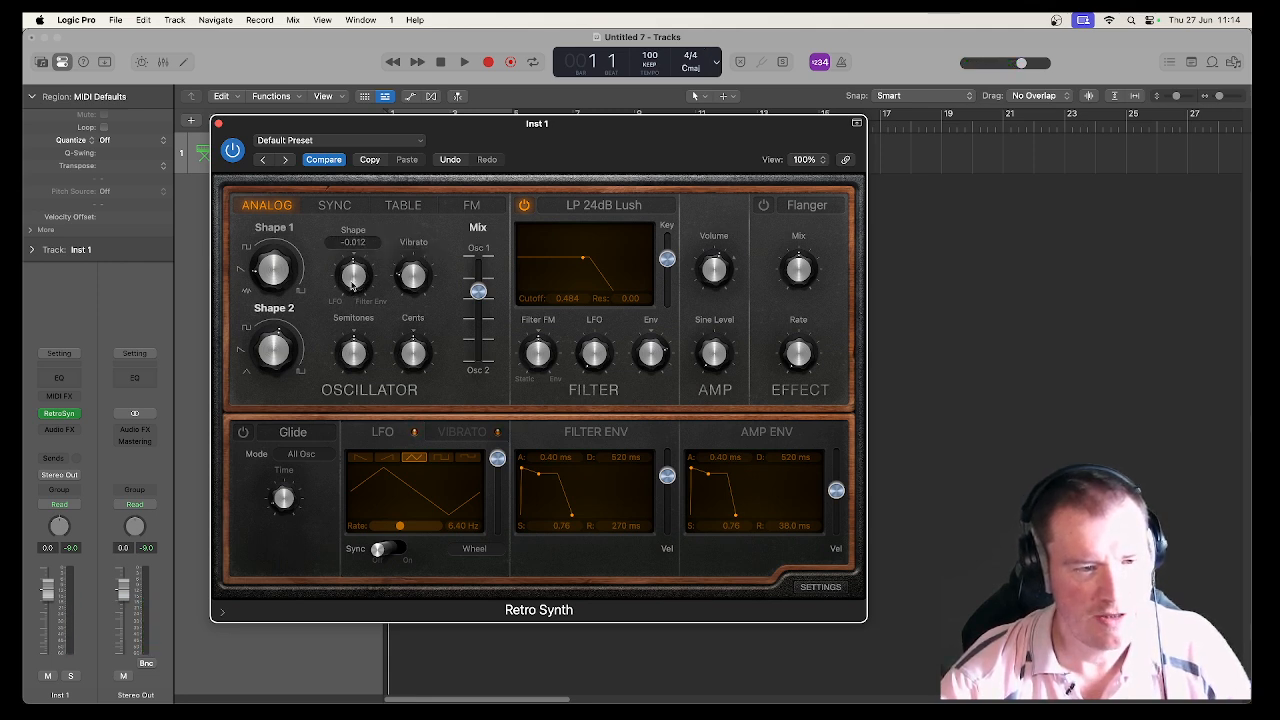
{"action": "left_click_drag", "start_coordinate": [353, 281], "coordinate": [343, 228]}
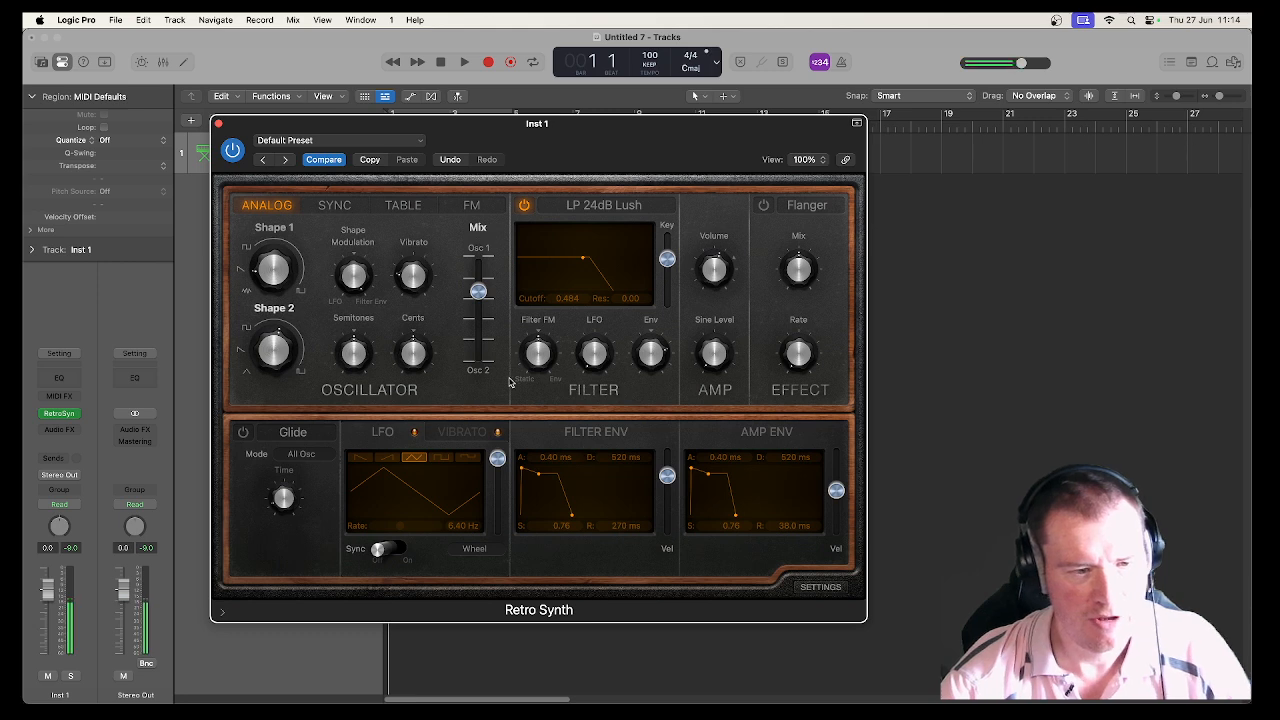
{"action": "left_click_drag", "start_coordinate": [354, 274], "coordinate": [362, 338]}
- Try the LFO intensity at 1.00, lower it to 0.00, and keep Mod Wheel as its controller
{"action": "left_click", "coordinate": [498, 459]}
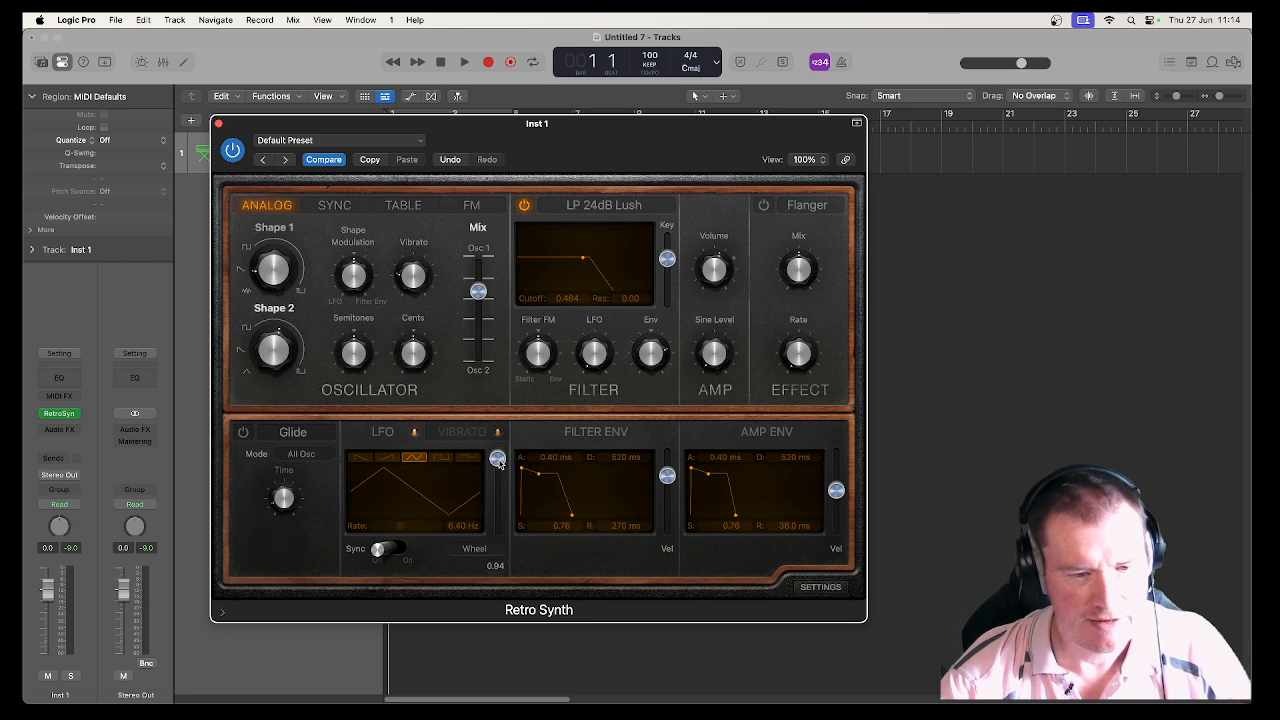
{"action": "mouse_move", "coordinate": [498, 467]}
{"action": "left_mouse_down"}
{"action": "mouse_move", "coordinate": [500, 545]}
{"action": "mouse_move", "coordinate": [504, 465]}
{"action": "left_mouse_up"}
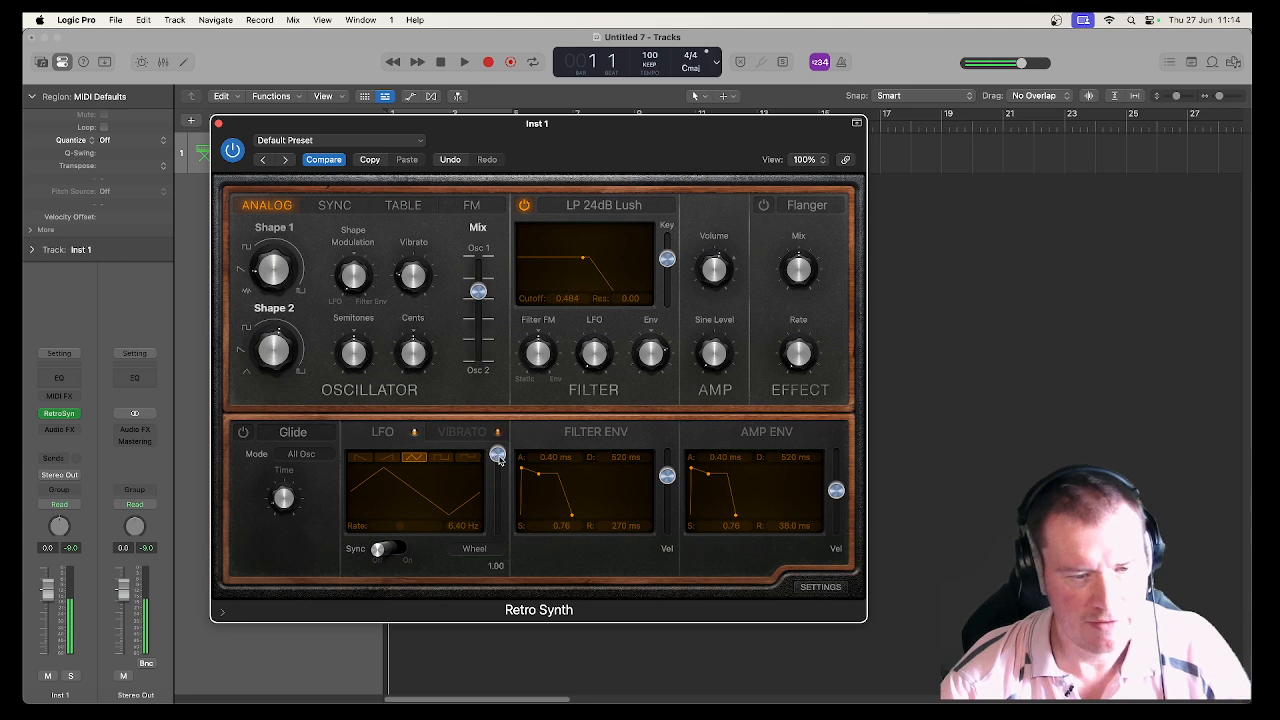
{"action": "left_click_drag", "start_coordinate": [498, 455], "coordinate": [503, 548]}
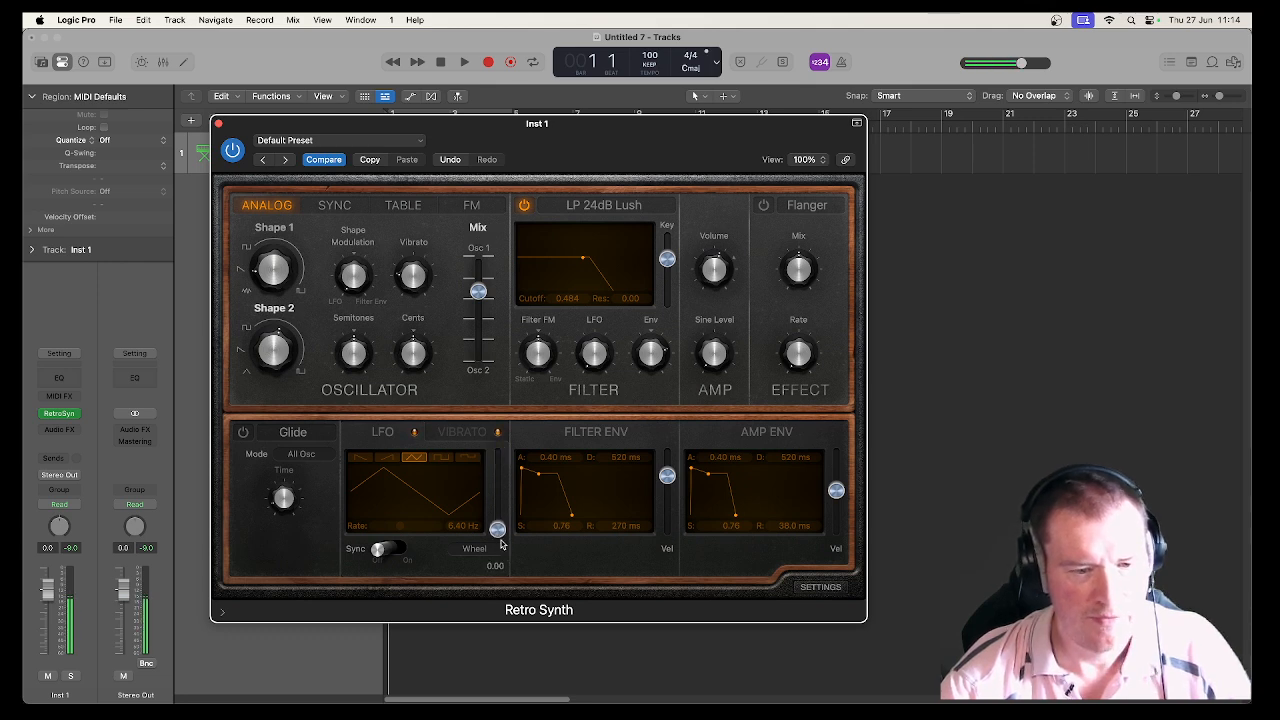
{"action": "left_click", "coordinate": [494, 549]}
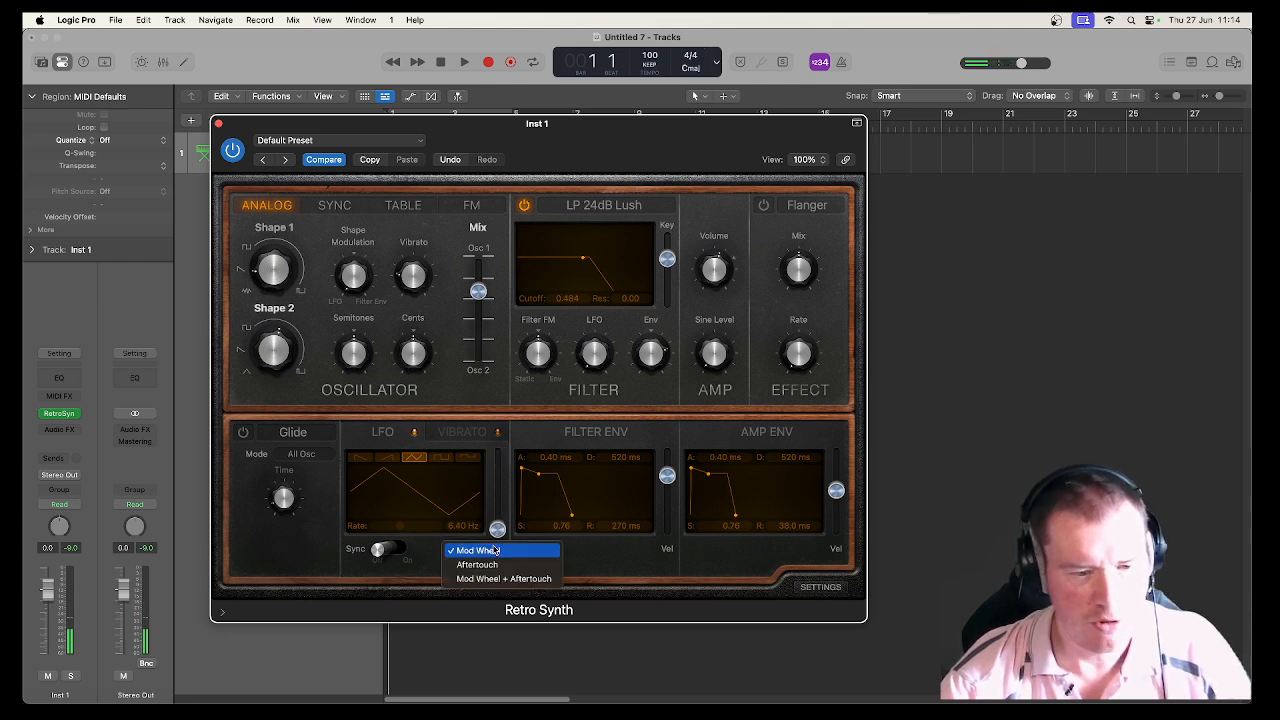
{"action": "left_click", "coordinate": [494, 550]}
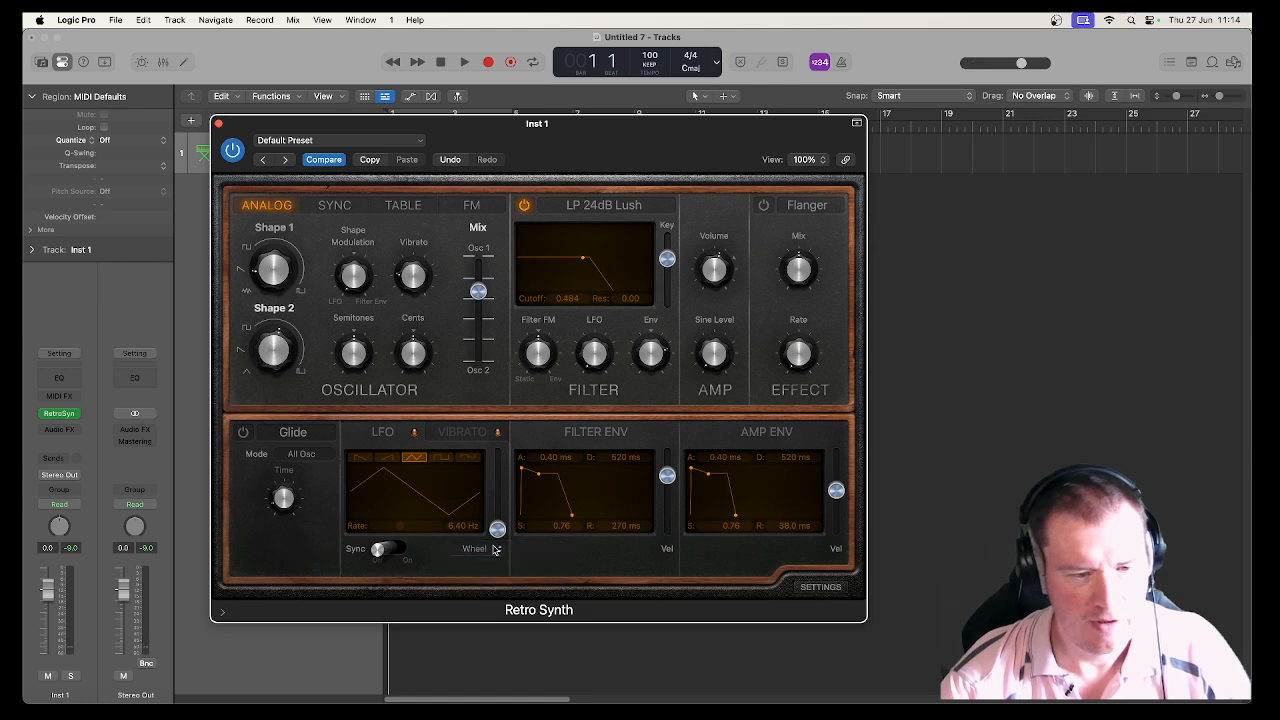
- Sweep the LFO intensity up to 1.00 and fully back down, and slow the LFO rate to 5.70 Hz
{"action": "left_click_drag", "start_coordinate": [497, 528], "coordinate": [505, 445]}
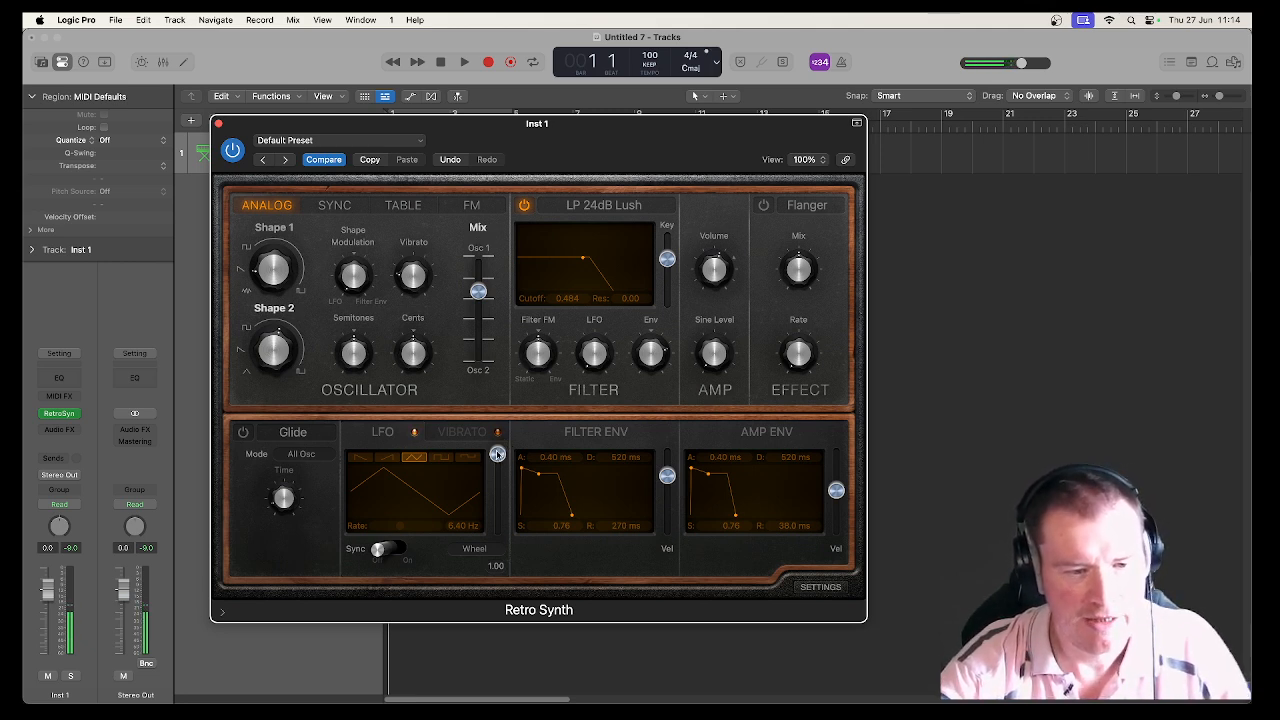
{"action": "left_click_drag", "start_coordinate": [497, 453], "coordinate": [494, 541]}
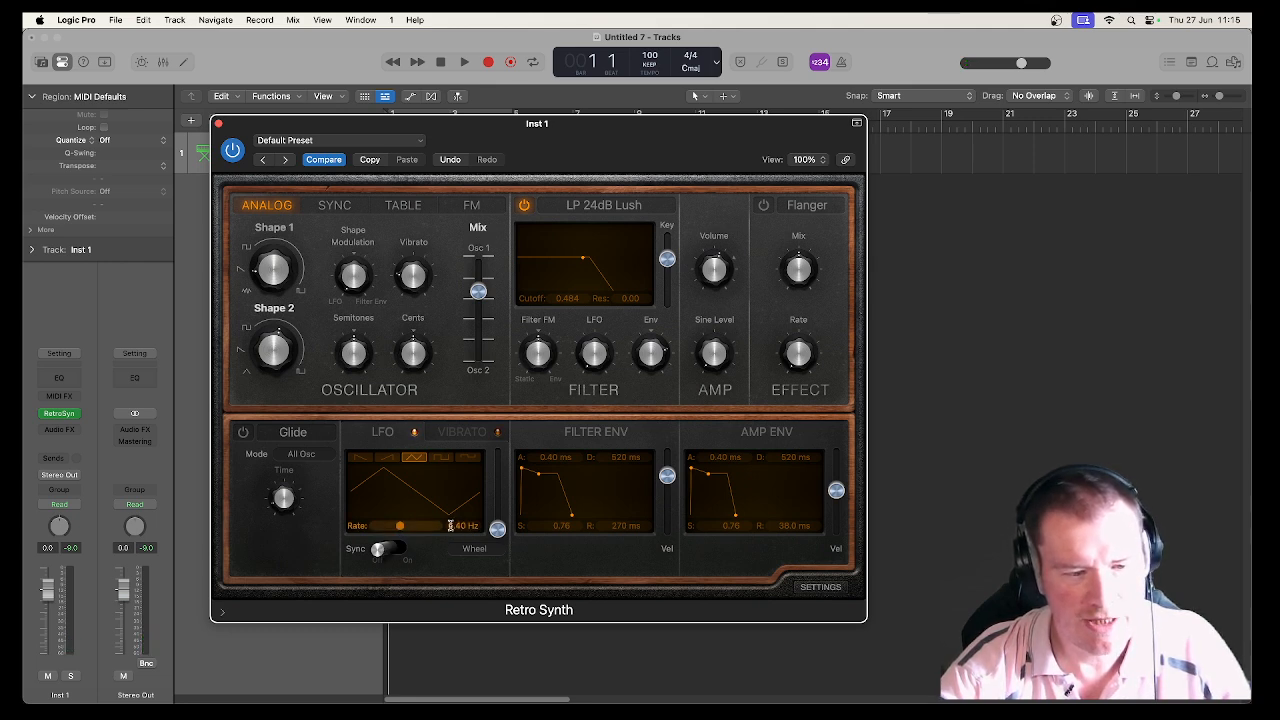
{"action": "mouse_move", "coordinate": [402, 528]}
{"action": "left_mouse_down"}
{"action": "mouse_move", "coordinate": [378, 523]}
{"action": "mouse_move", "coordinate": [397, 528]}
{"action": "left_mouse_up"}
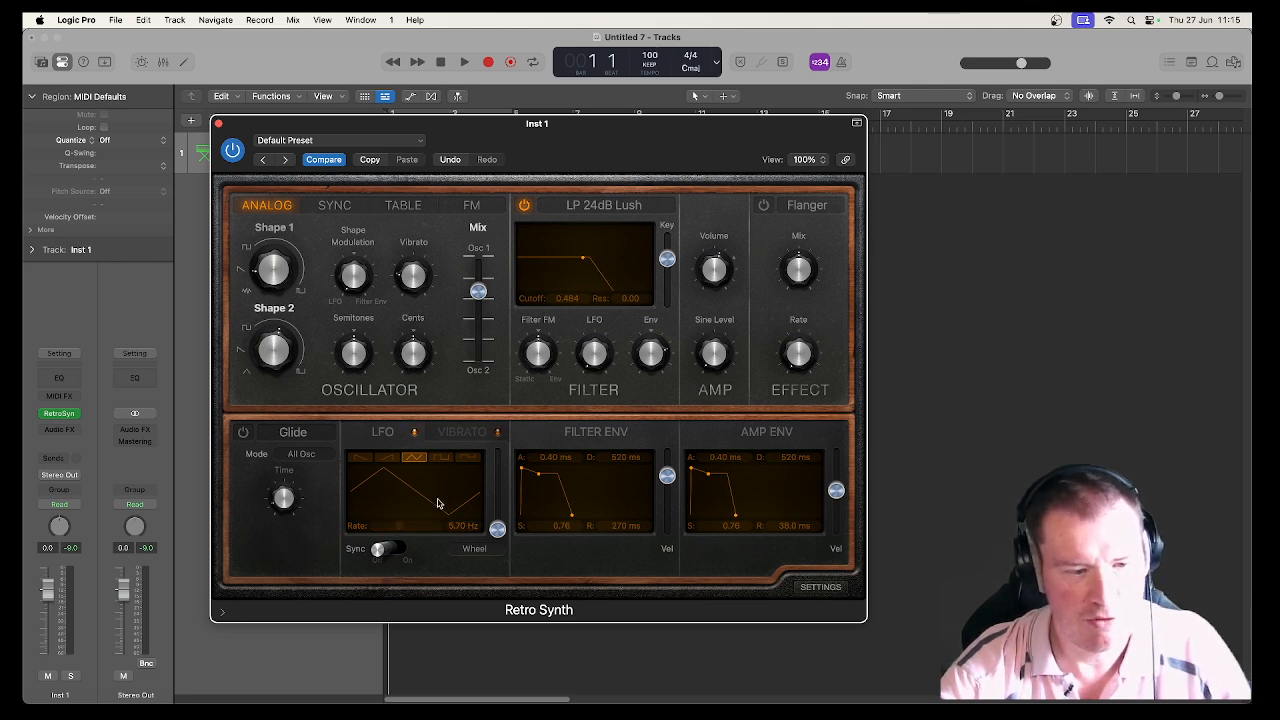
- Turn on tempo sync for the LFO and set its rate to 1/4, trying 1/8 along the way
{"action": "left_click", "coordinate": [382, 552]}
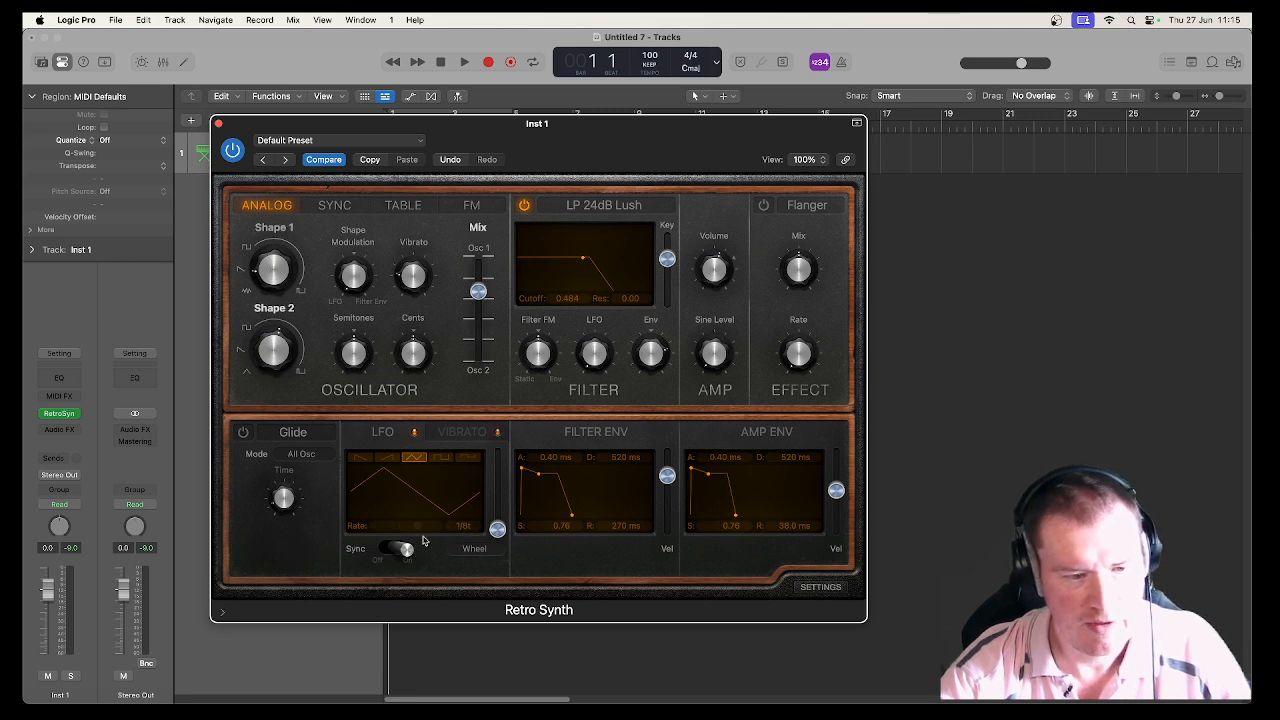
{"action": "left_click_drag", "start_coordinate": [417, 530], "coordinate": [411, 531]}
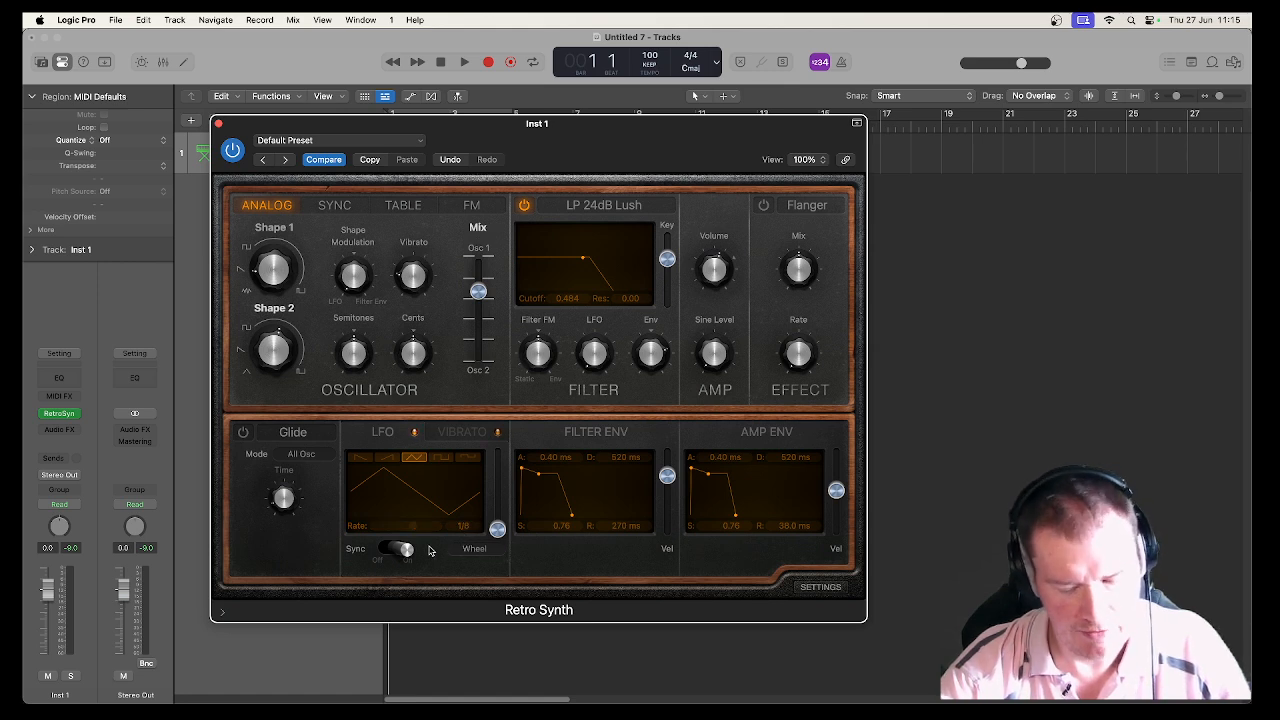
{"action": "left_click_drag", "start_coordinate": [413, 531], "coordinate": [409, 530]}
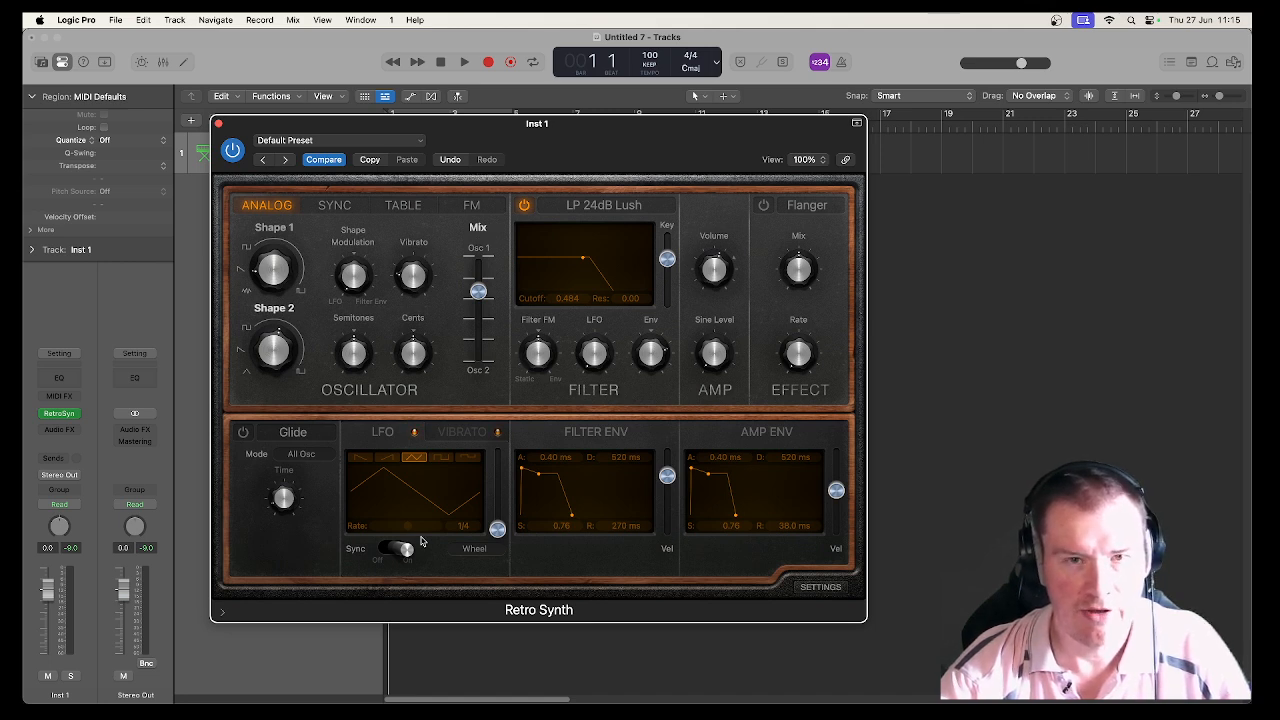
- Audition the LFO's sawtooth, square and random waveforms and return to the triangle wave
{"action": "left_click", "coordinate": [362, 458]}
{"action": "left_click", "coordinate": [390, 460]}
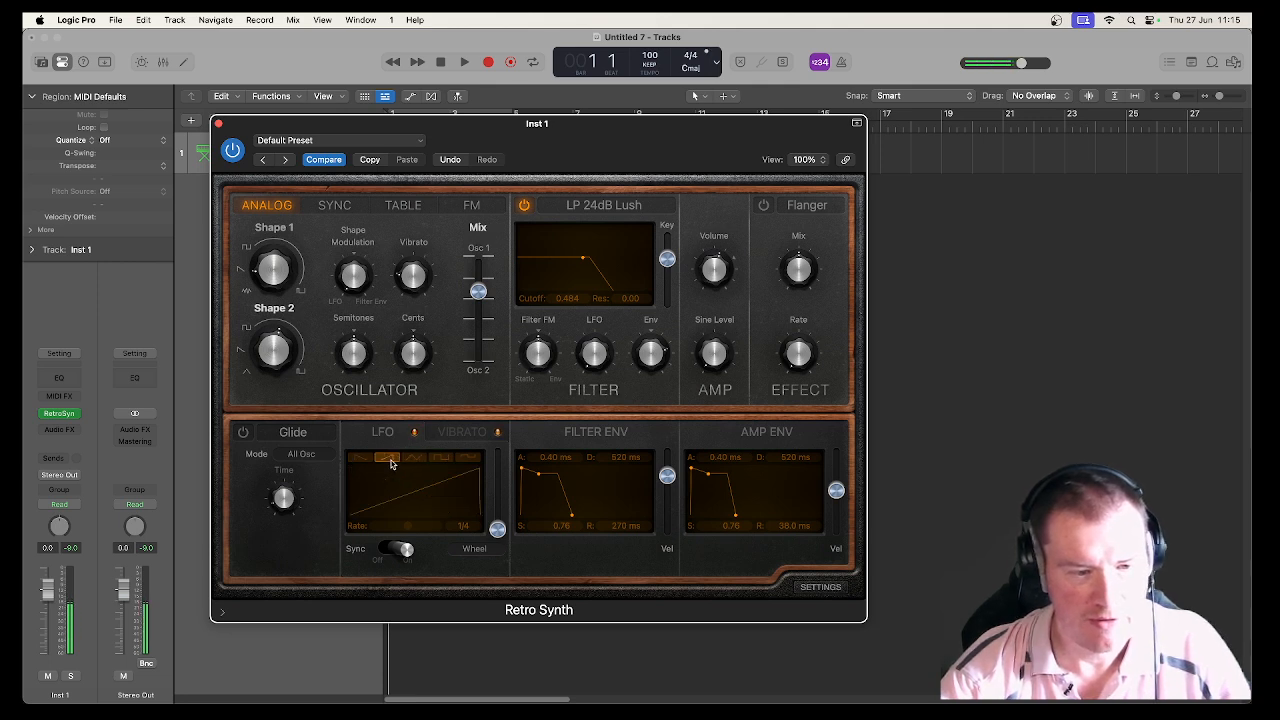
{"action": "left_click", "coordinate": [426, 460]}
{"action": "left_click", "coordinate": [445, 459]}
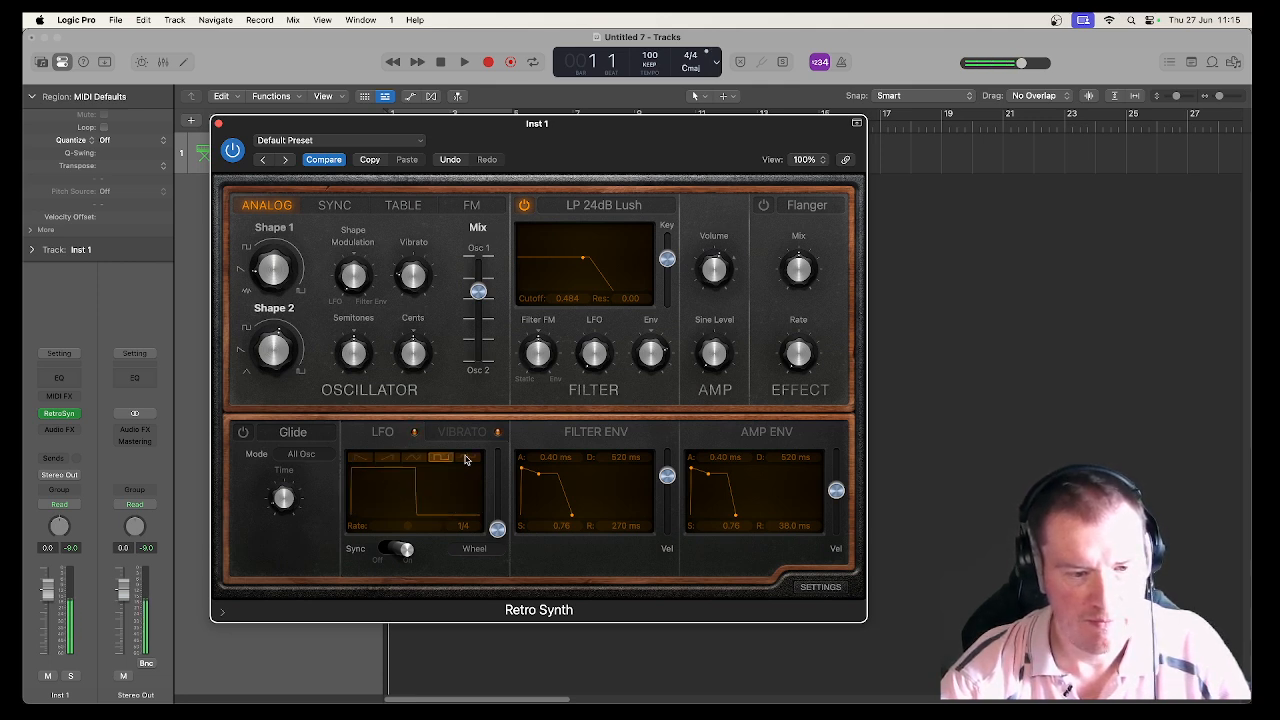
{"action": "left_click", "coordinate": [467, 458]}
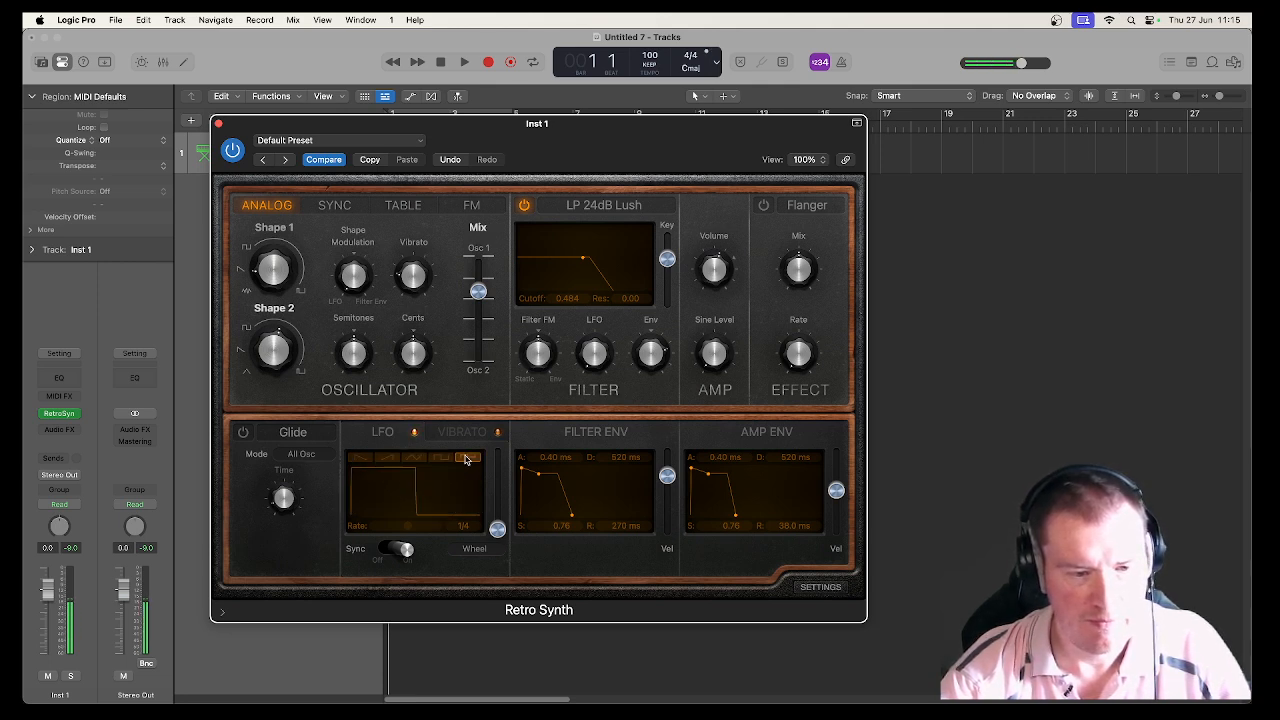
{"action": "left_click", "coordinate": [415, 458]}
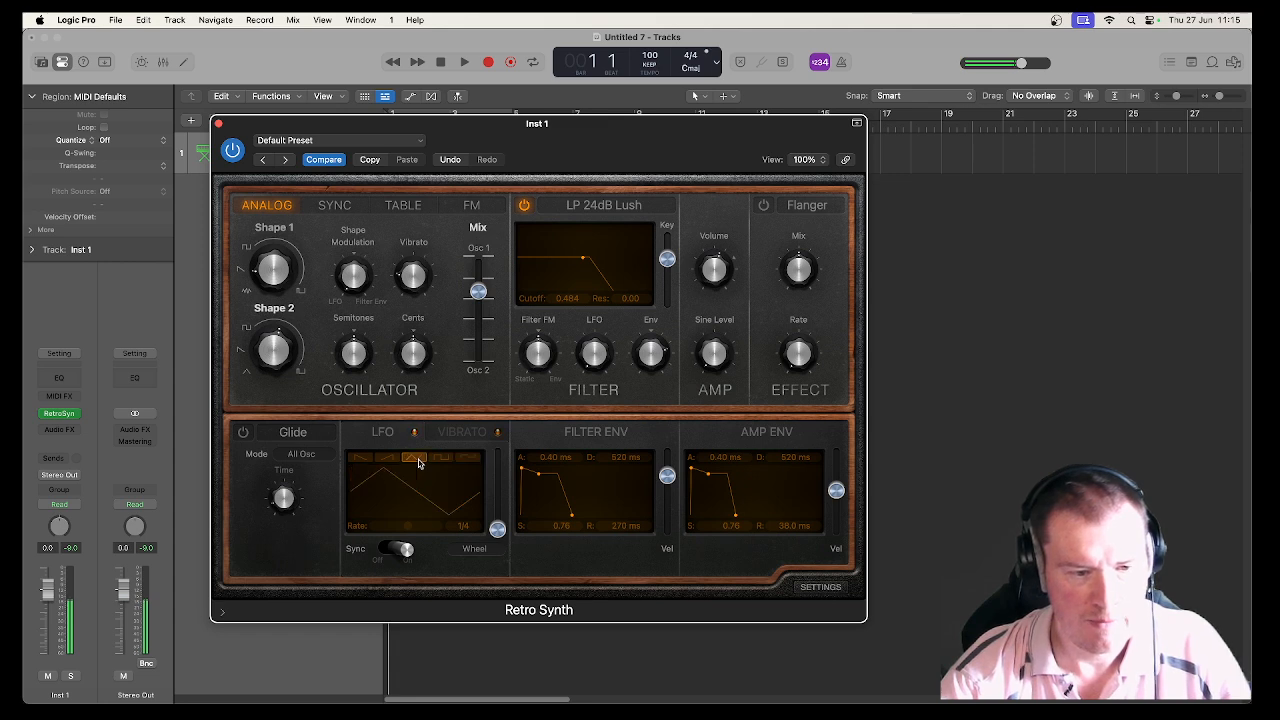
- Try the vibrato at minimum intensity with a square wave, choose its random waveform, and set the intensity to 0.81
{"action": "left_click", "coordinate": [462, 433]}
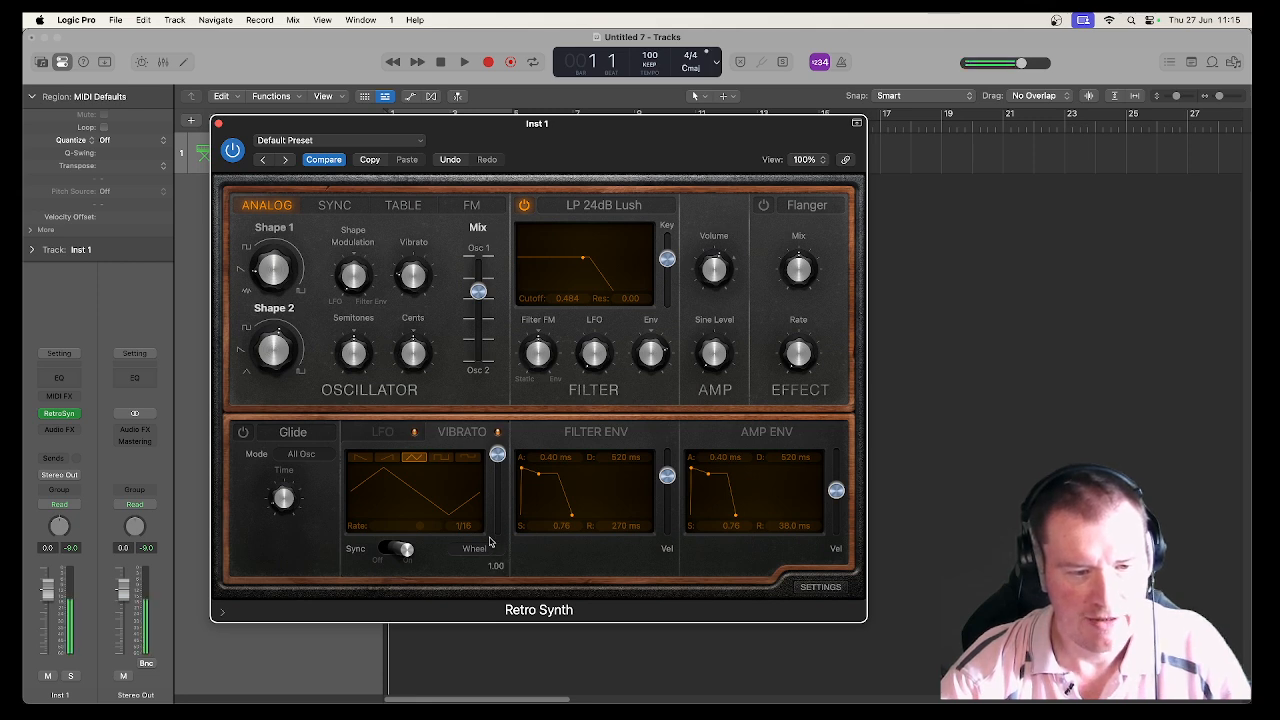
{"action": "left_click_drag", "start_coordinate": [497, 453], "coordinate": [497, 560]}
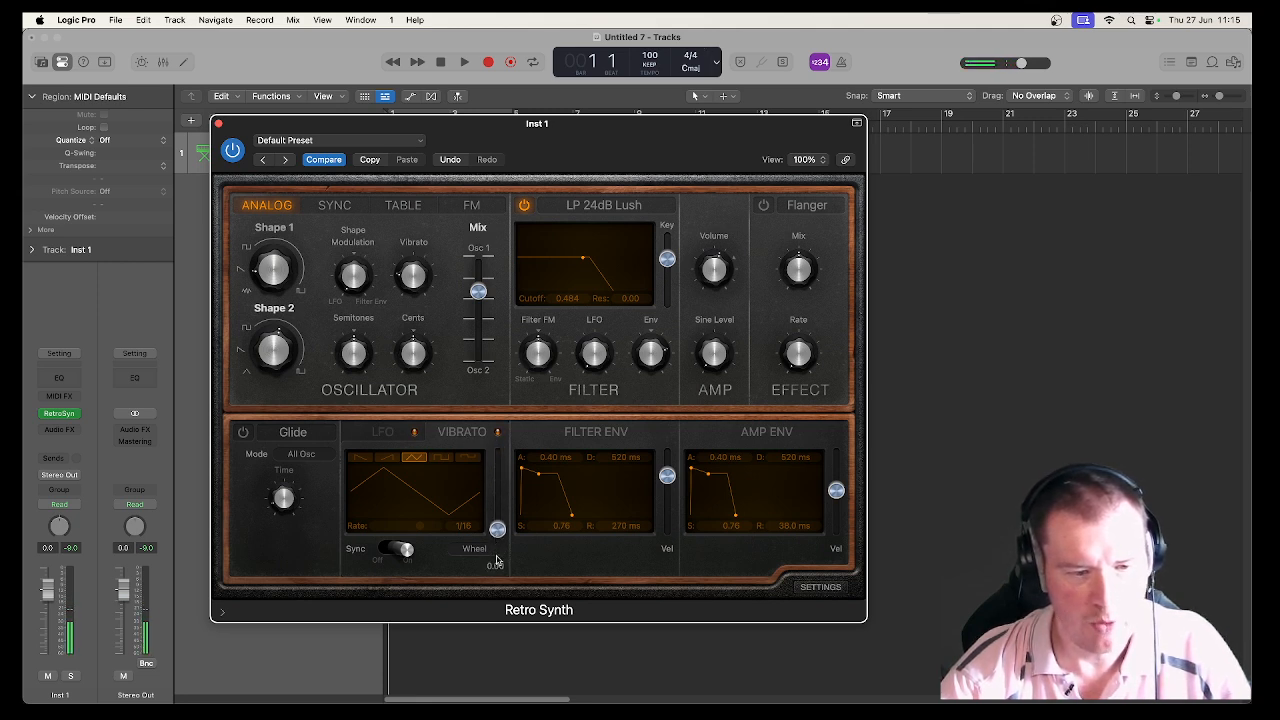
{"action": "left_click", "coordinate": [443, 459]}
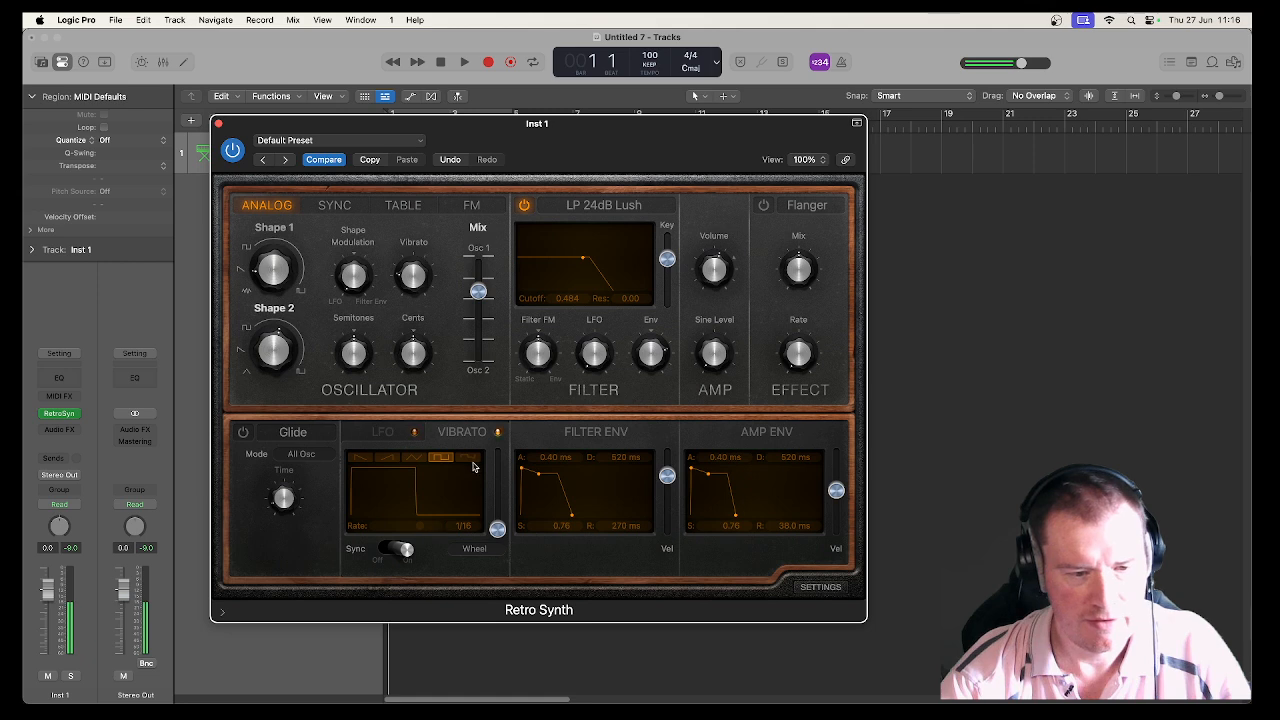
{"action": "left_click", "coordinate": [468, 458]}
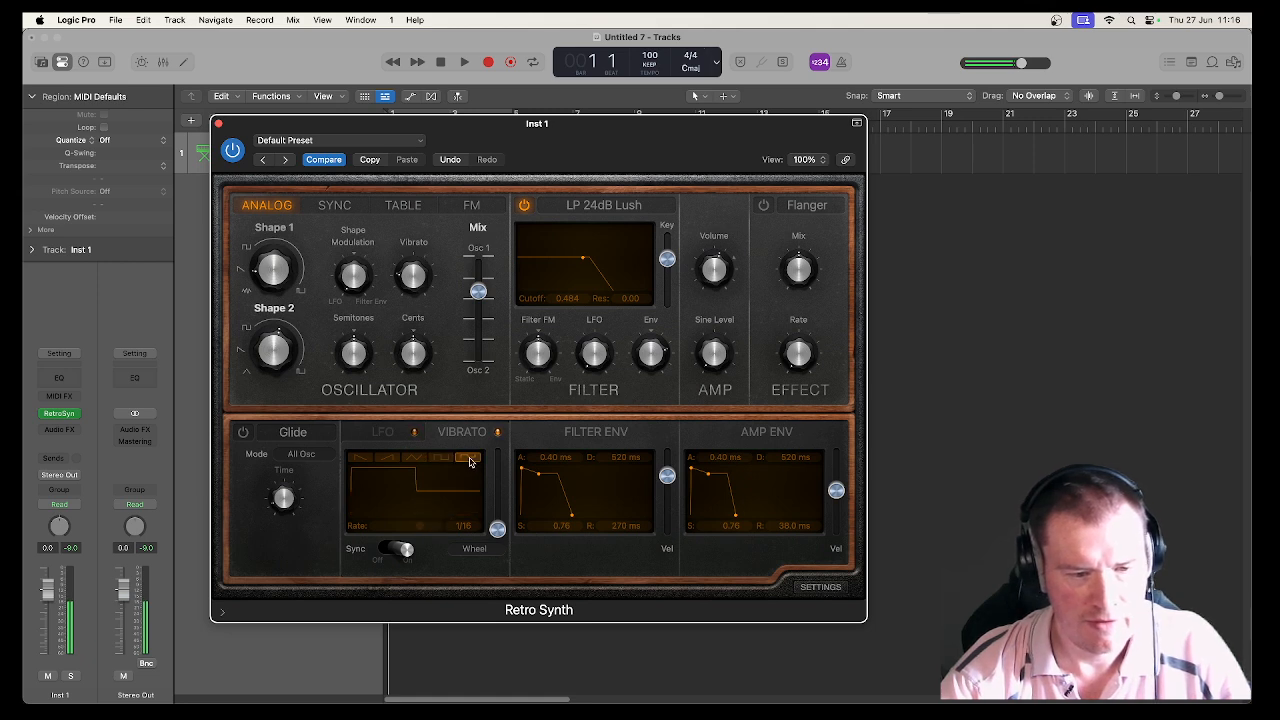
{"action": "left_click_drag", "start_coordinate": [497, 528], "coordinate": [497, 465]}
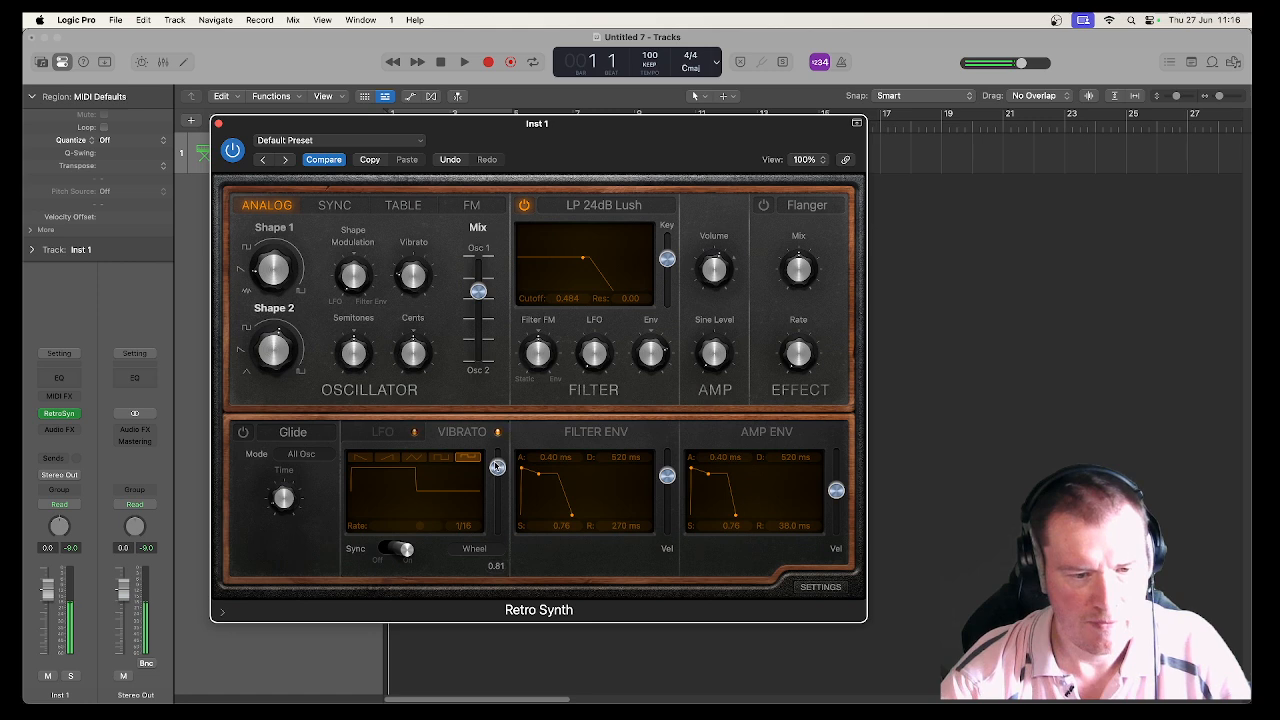
- Raise the LFO's intensity to roughly a third and turn Filter FM to -0.02
{"action": "left_click", "coordinate": [383, 433]}
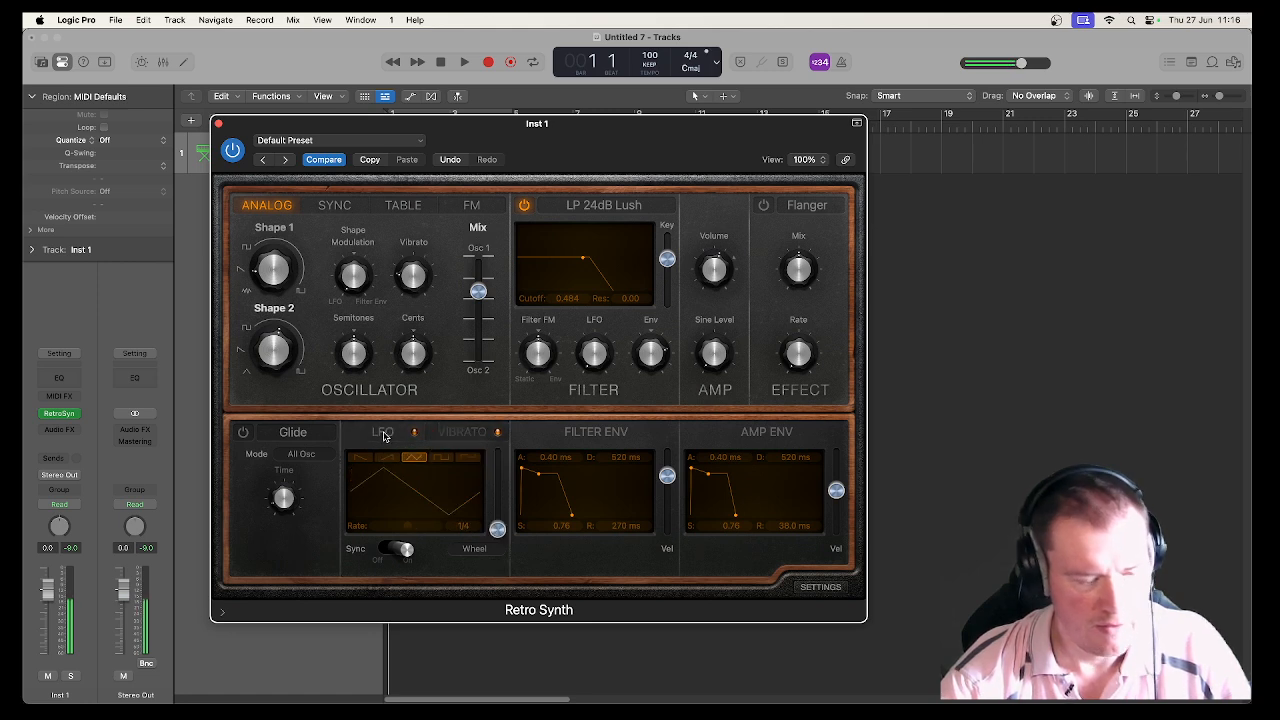
{"action": "mouse_move", "coordinate": [496, 527]}
{"action": "left_mouse_down"}
{"action": "mouse_move", "coordinate": [500, 460]}
{"action": "mouse_move", "coordinate": [499, 506]}
{"action": "left_mouse_up"}
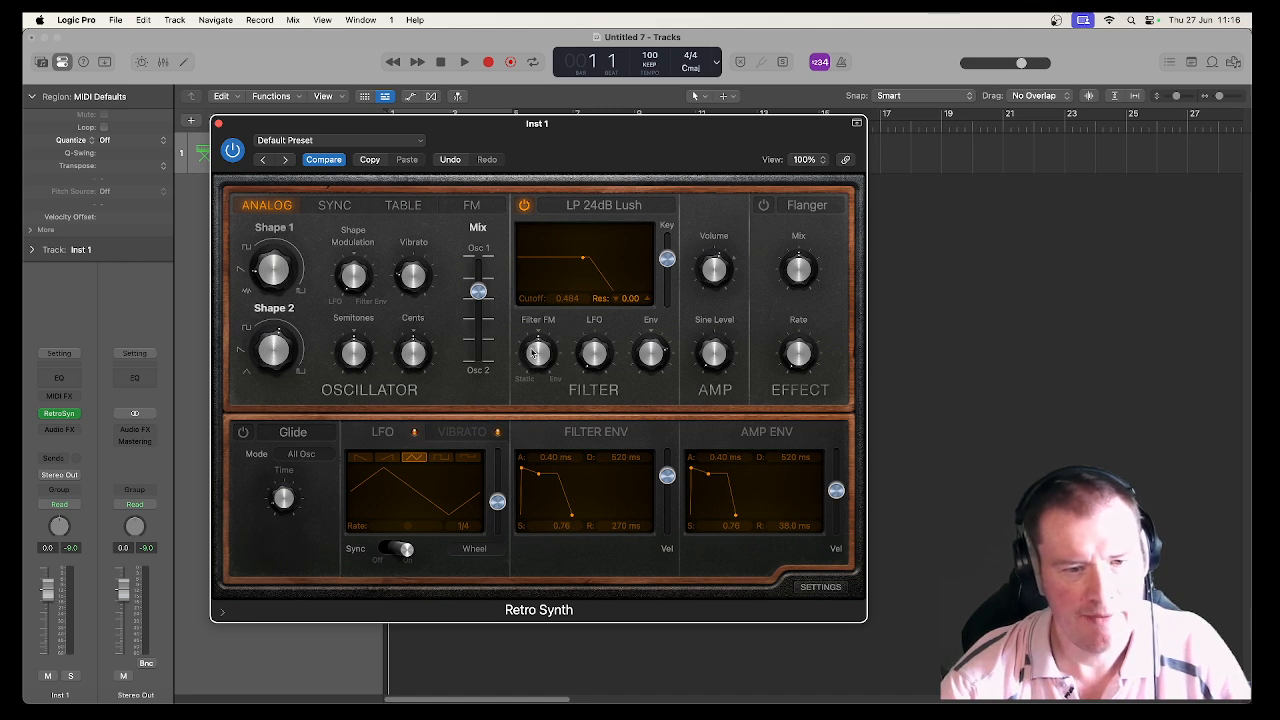
{"action": "mouse_move", "coordinate": [537, 360]}
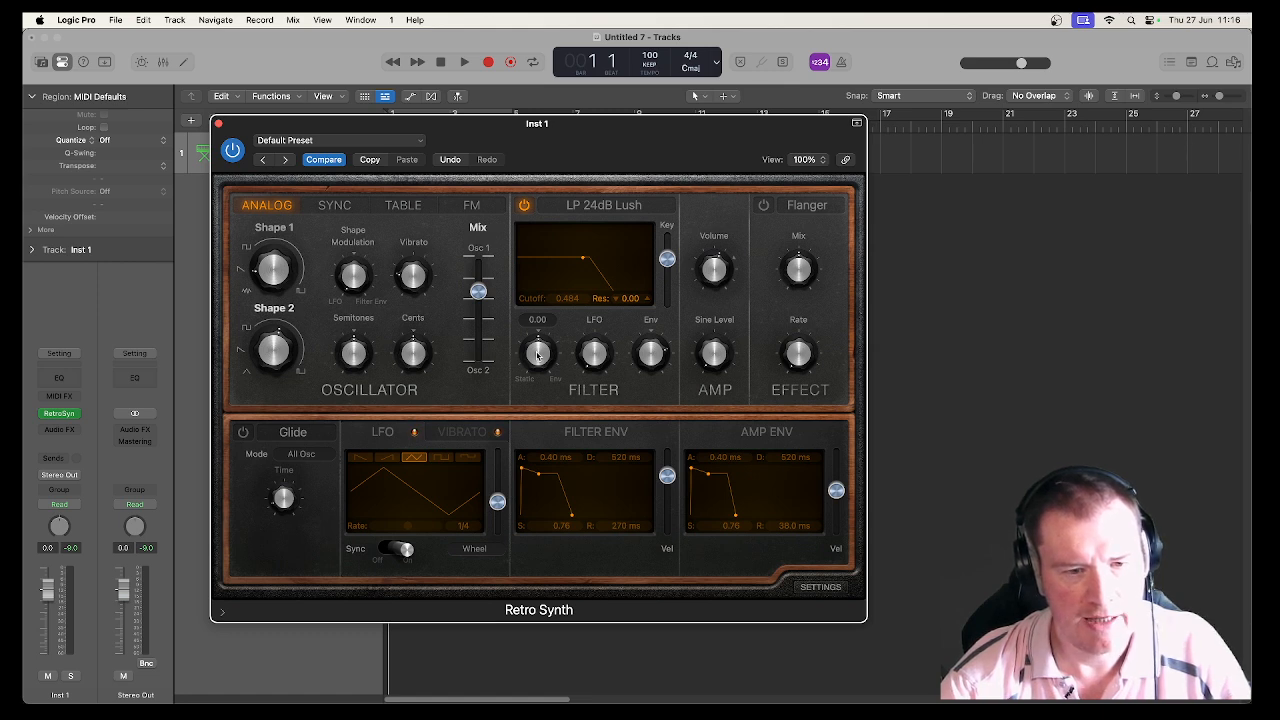
{"action": "mouse_move", "coordinate": [538, 355]}
{"action": "left_mouse_down"}
{"action": "mouse_move", "coordinate": [540, 420]}
{"action": "mouse_move", "coordinate": [531, 322]}
{"action": "mouse_move", "coordinate": [536, 367]}
{"action": "left_mouse_up"}
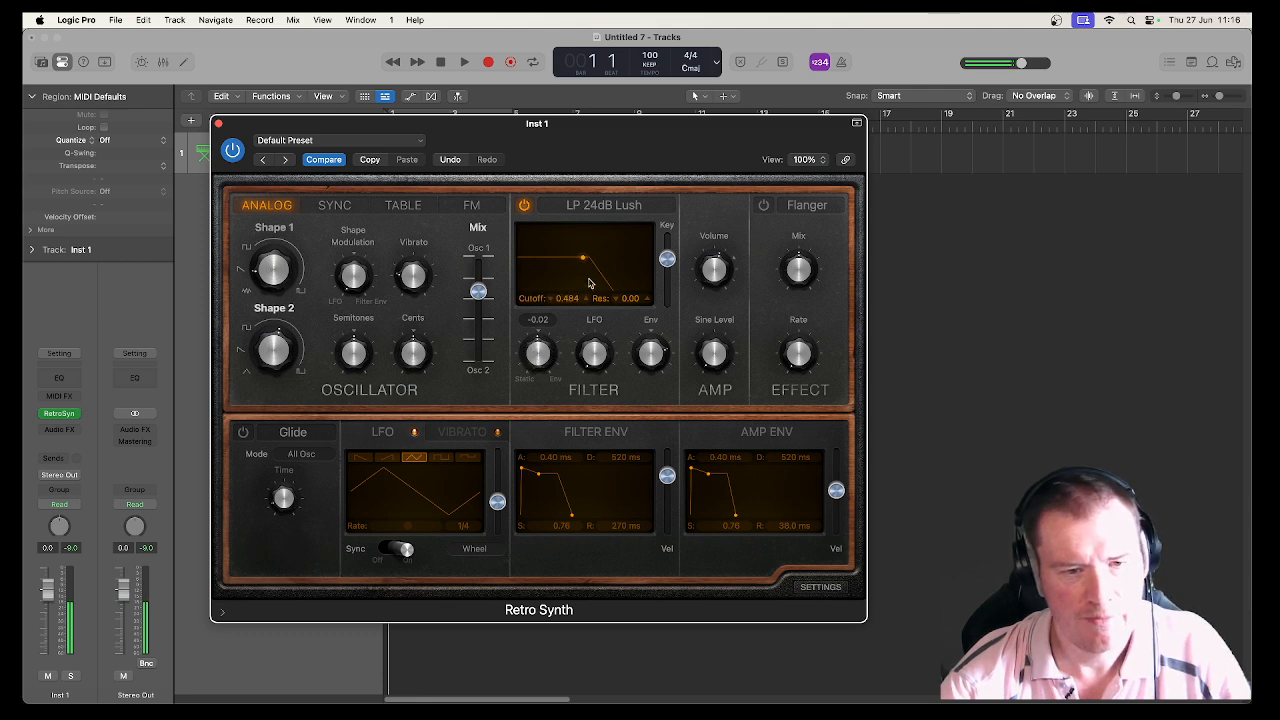
- Sweep the filter's cutoff and resonance, settling on a cutoff of 0.456 and a resonance of 0.18
{"action": "left_click_drag", "start_coordinate": [585, 259], "coordinate": [558, 261]}
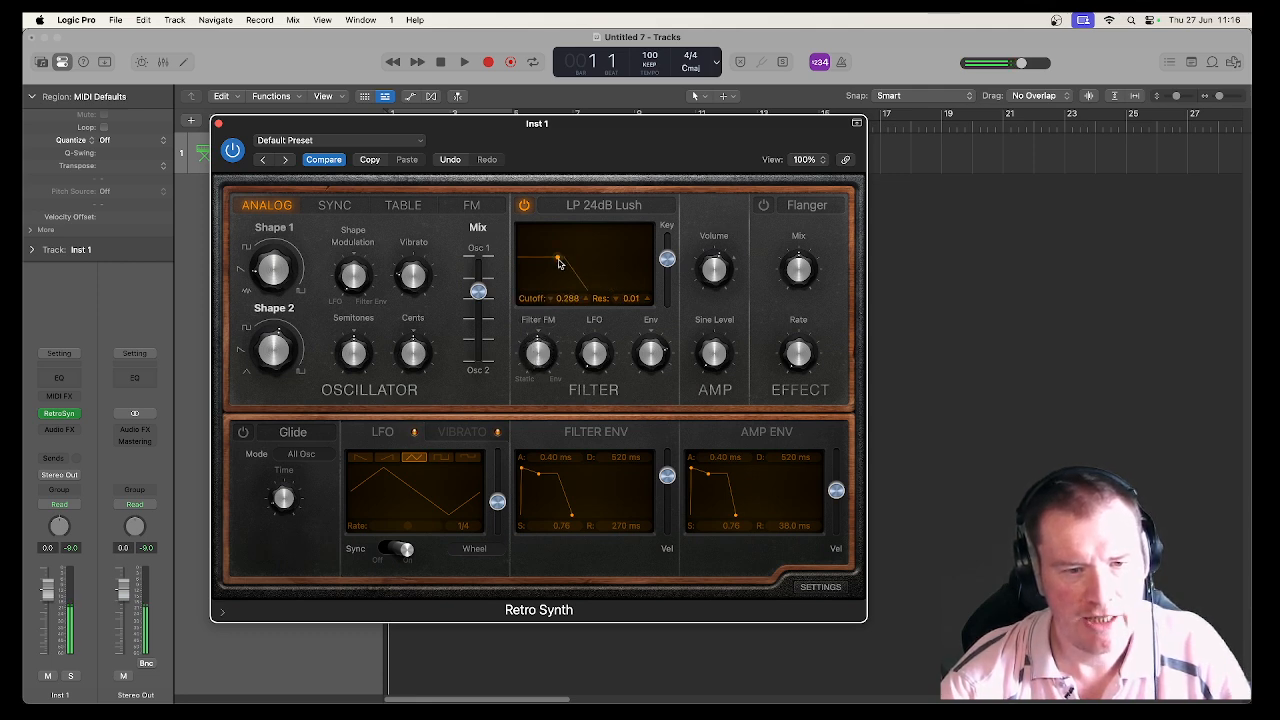
{"action": "mouse_move", "coordinate": [557, 305]}
{"action": "left_mouse_down"}
{"action": "mouse_move", "coordinate": [557, 271]}
{"action": "mouse_move", "coordinate": [557, 322]}
{"action": "mouse_move", "coordinate": [557, 308]}
{"action": "left_mouse_up"}
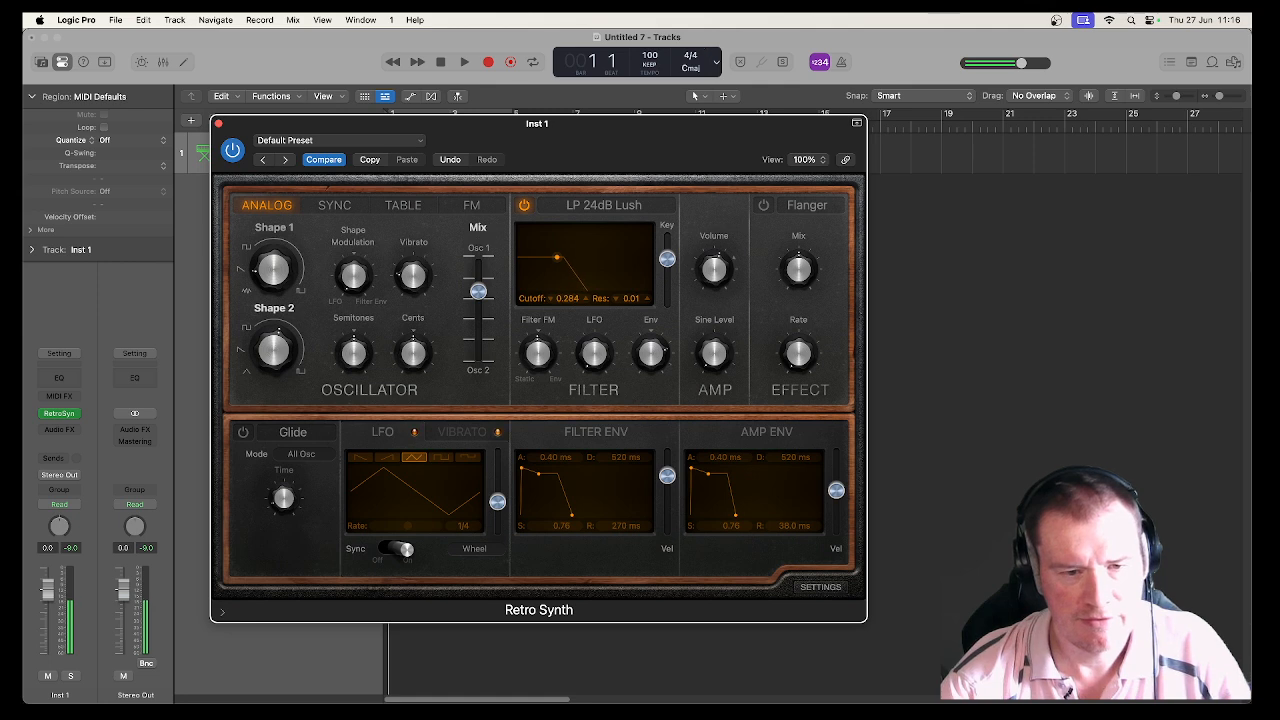
{"action": "left_click_drag", "start_coordinate": [633, 298], "coordinate": [633, 292]}
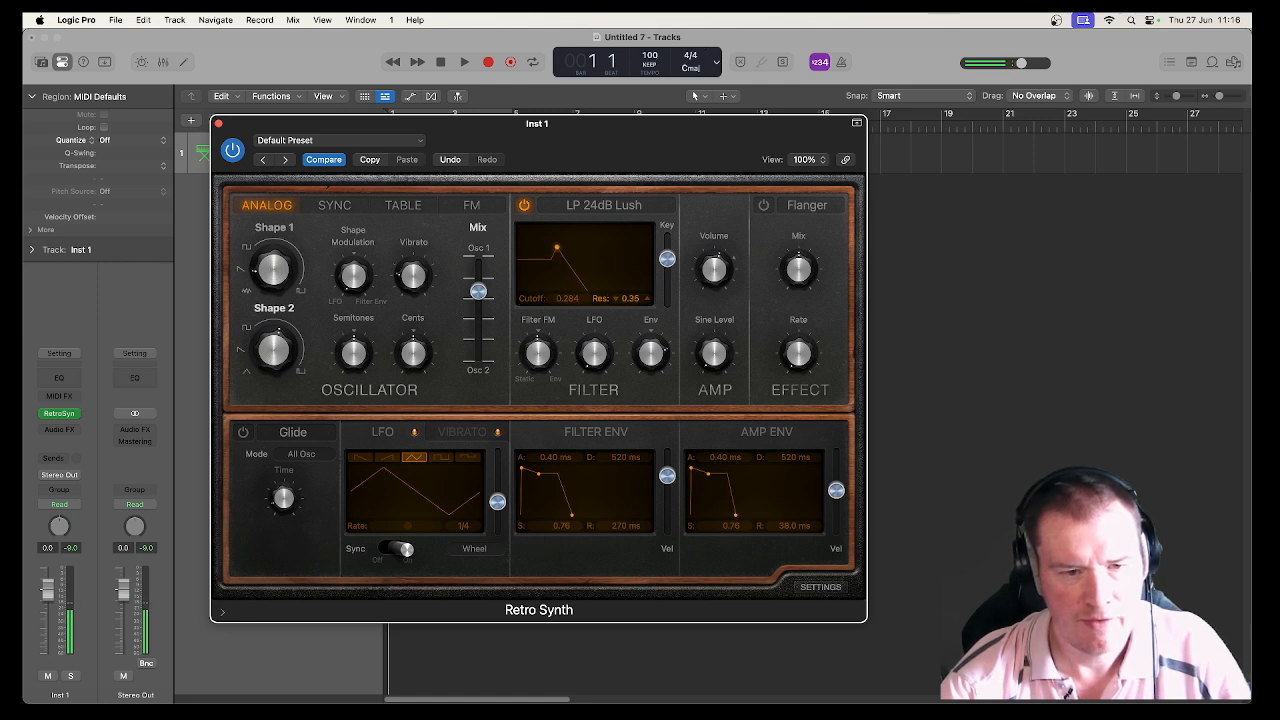
{"action": "left_click_drag", "start_coordinate": [557, 248], "coordinate": [581, 257]}
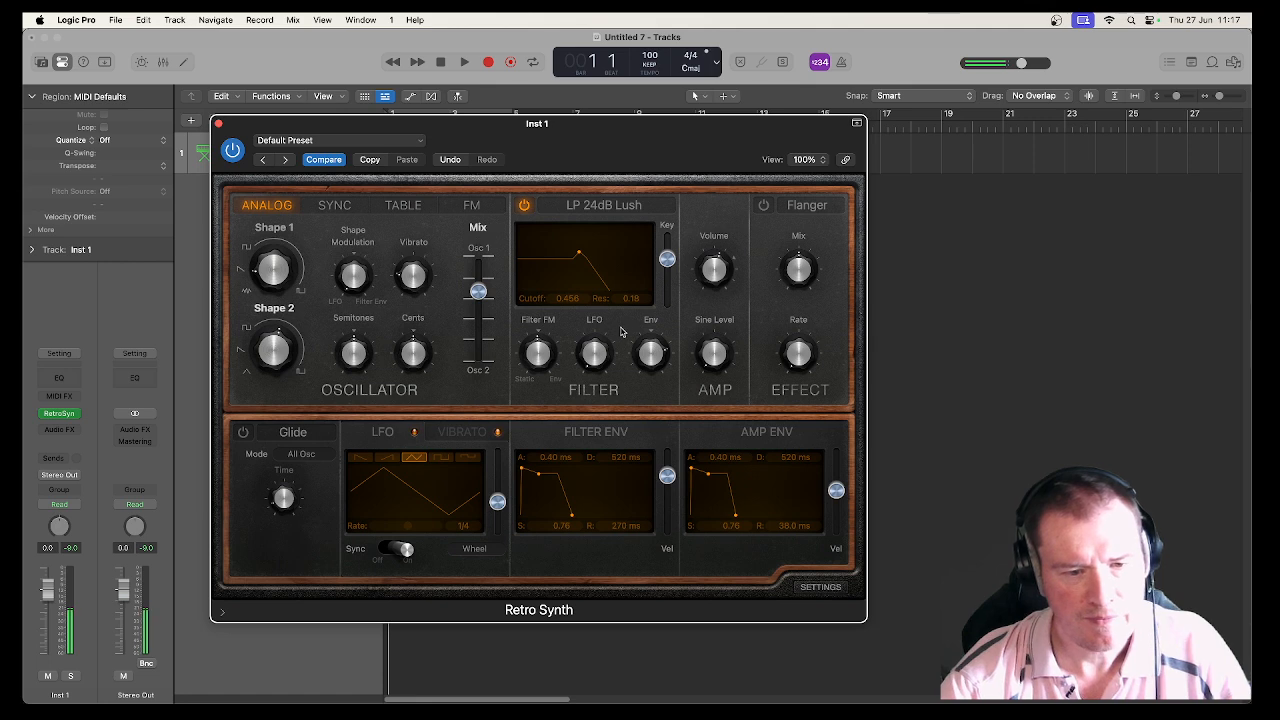
- Reshape the filter envelope to an 1100 ms attack, a 10.0 s decay and a 0.51 sustain
{"action": "mouse_move", "coordinate": [541, 496]}
{"action": "left_mouse_down"}
{"action": "mouse_move", "coordinate": [540, 478]}
{"action": "mouse_move", "coordinate": [543, 490]}
{"action": "mouse_move", "coordinate": [559, 482]}
{"action": "mouse_move", "coordinate": [525, 470]}
{"action": "mouse_move", "coordinate": [540, 473]}
{"action": "left_mouse_up"}
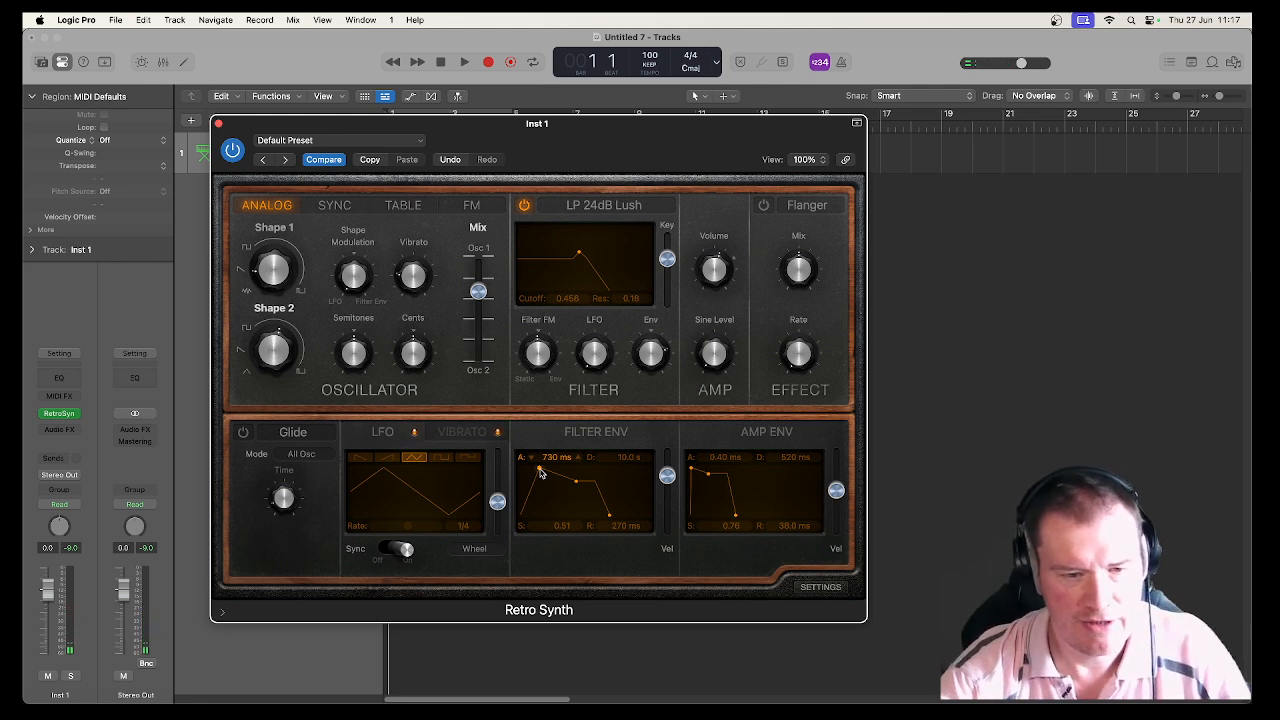
{"action": "left_click_drag", "start_coordinate": [540, 473], "coordinate": [541, 478]}
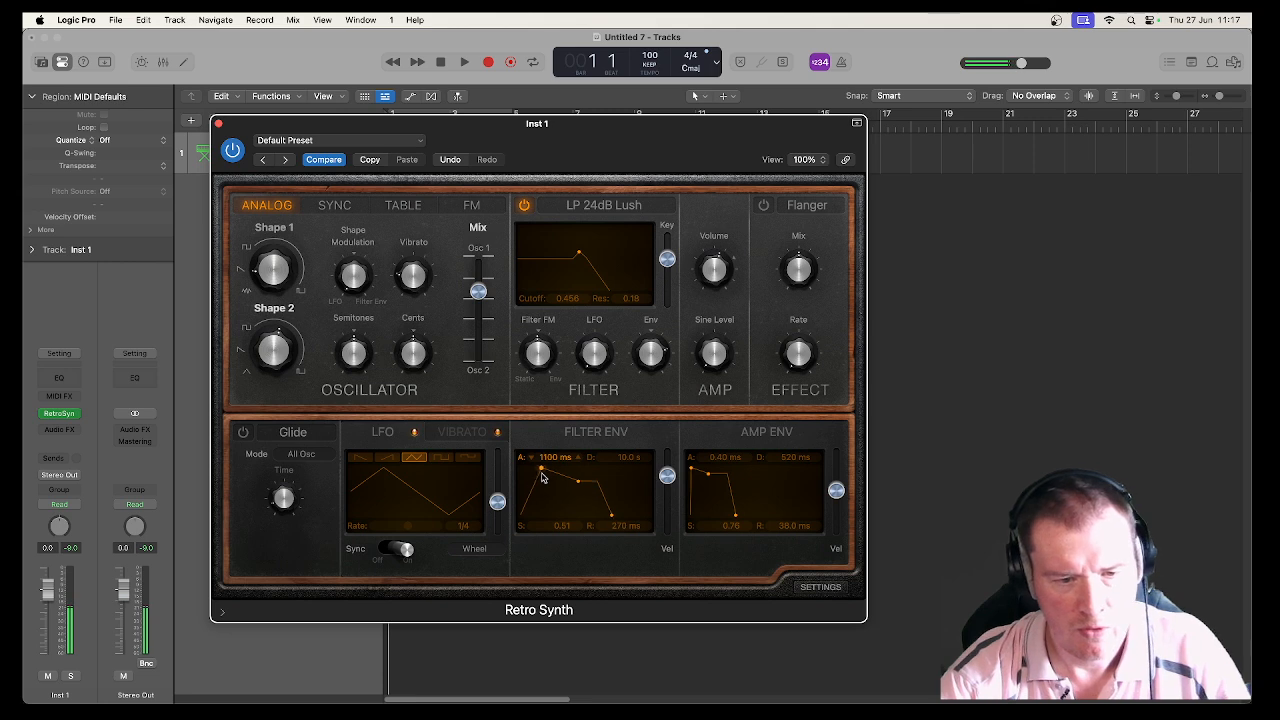
- Adjust the filter's Env modulation to 0.88 and lower its Key tracking slightly
{"action": "mouse_move", "coordinate": [600, 360]}
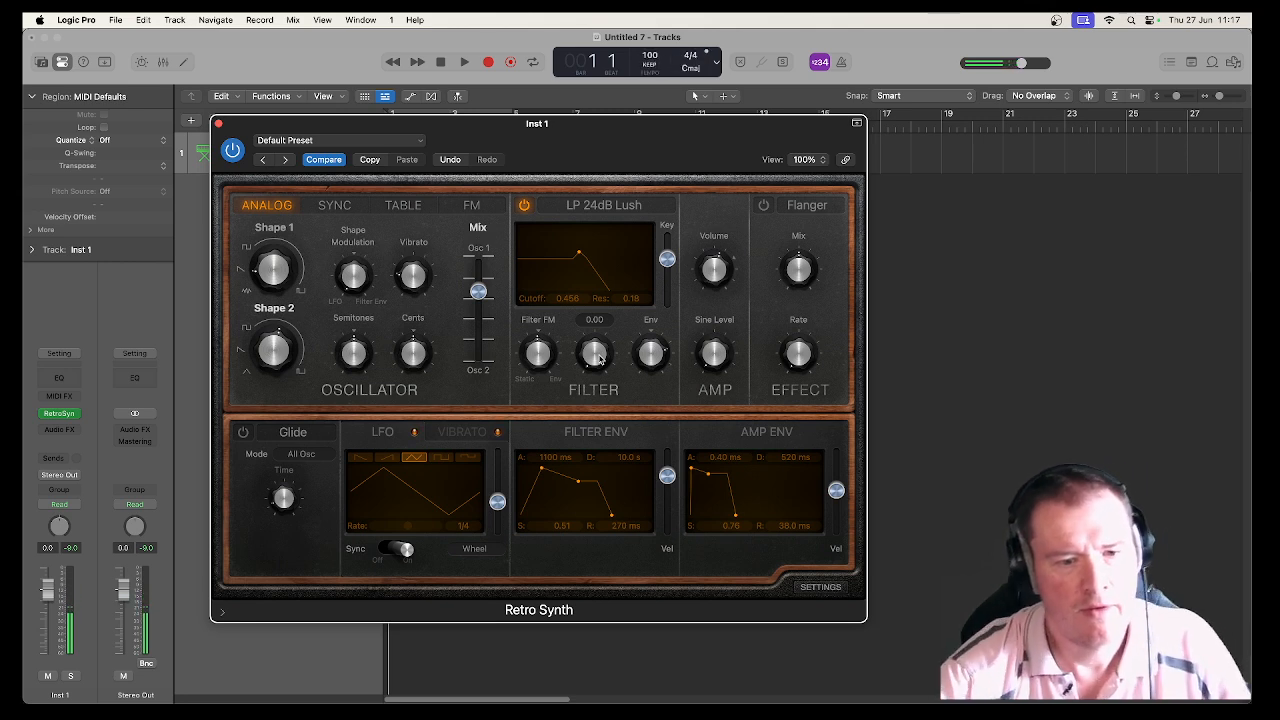
{"action": "left_click_drag", "start_coordinate": [593, 368], "coordinate": [647, 348]}
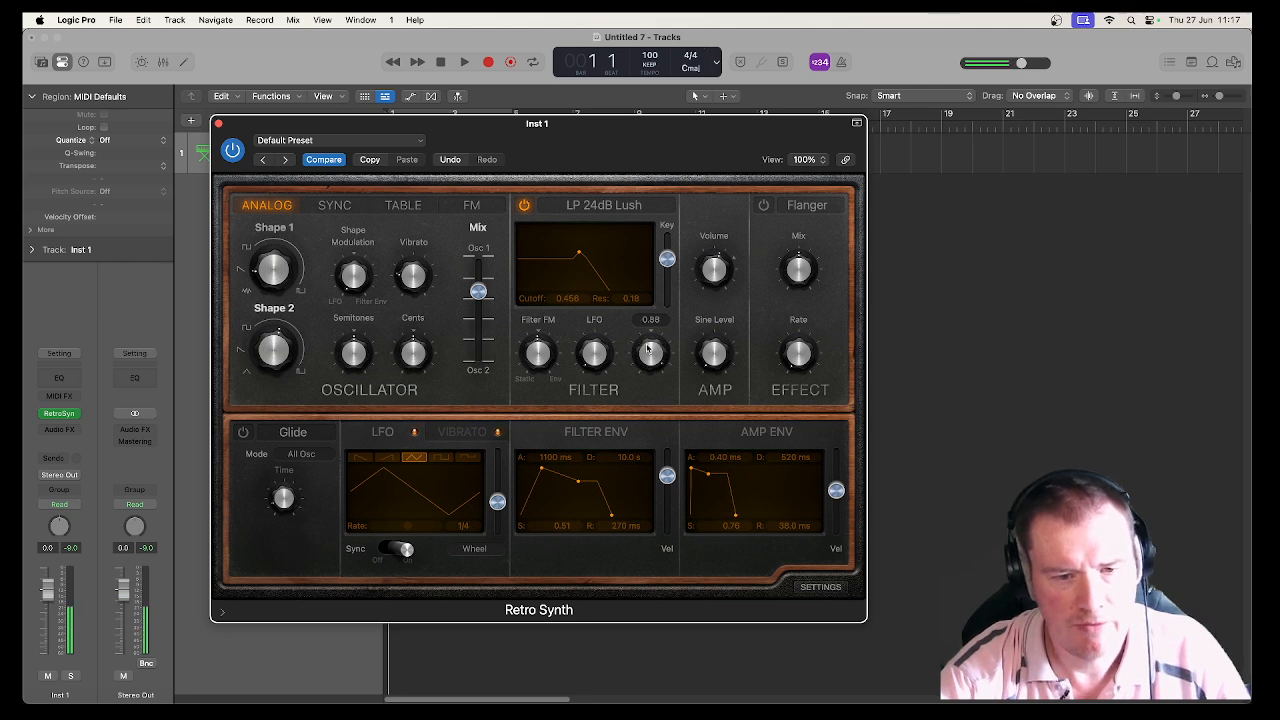
{"action": "mouse_move", "coordinate": [667, 260]}
{"action": "left_mouse_down"}
{"action": "mouse_move", "coordinate": [671, 307]}
{"action": "mouse_move", "coordinate": [668, 243]}
{"action": "mouse_move", "coordinate": [660, 267]}
{"action": "left_mouse_up"}
- Browse the filter types and try LP 12dB Gritty, keeping the filter switched on
{"action": "left_click", "coordinate": [607, 205]}
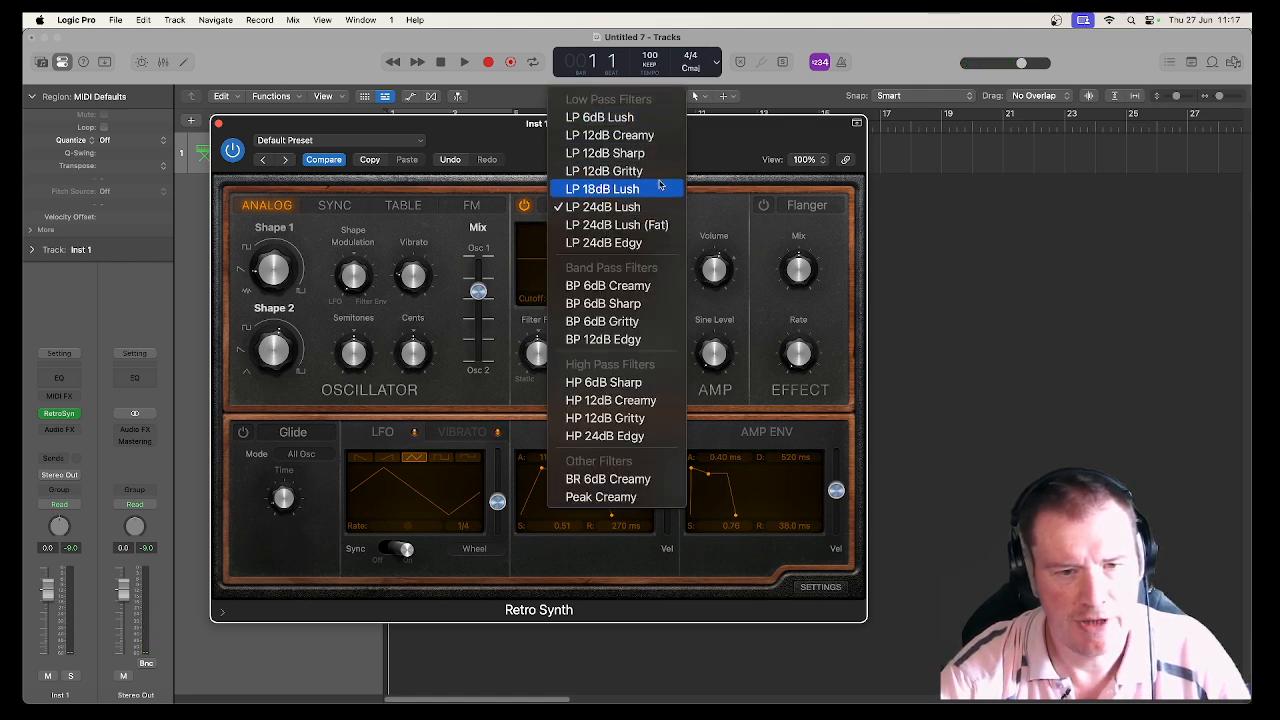
{"action": "left_click", "coordinate": [697, 214]}
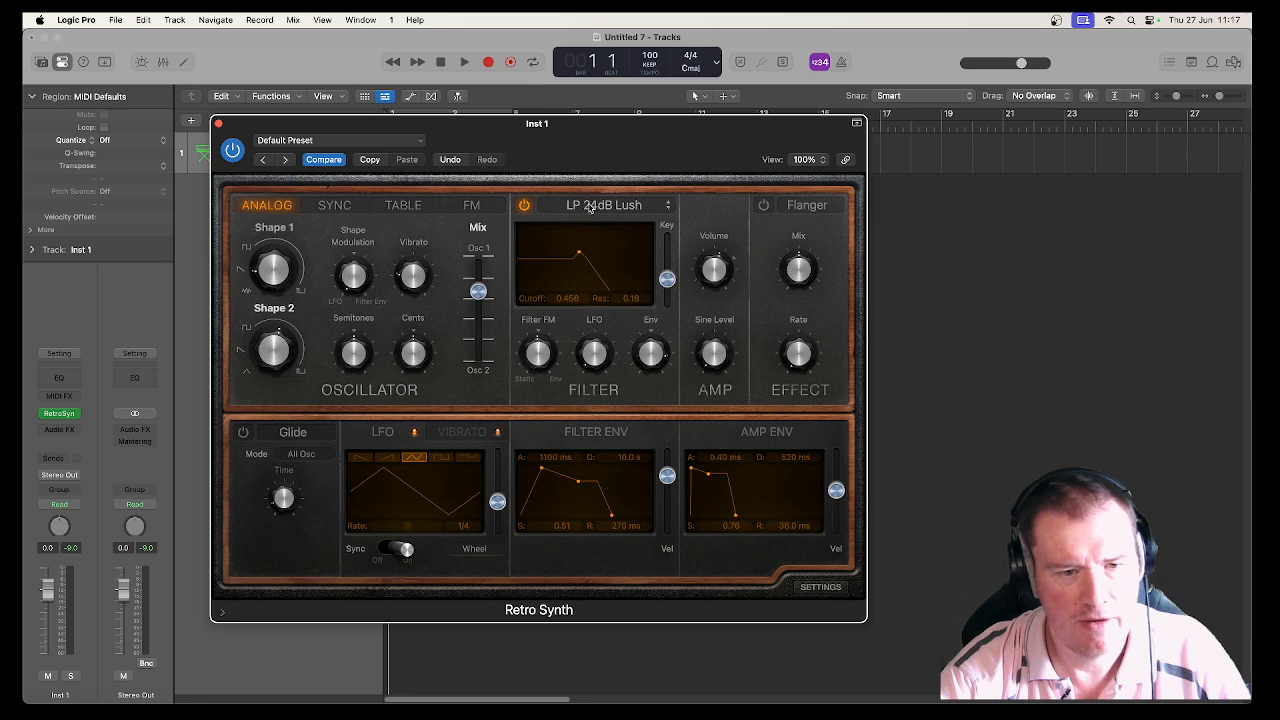
{"action": "left_click", "coordinate": [523, 205]}
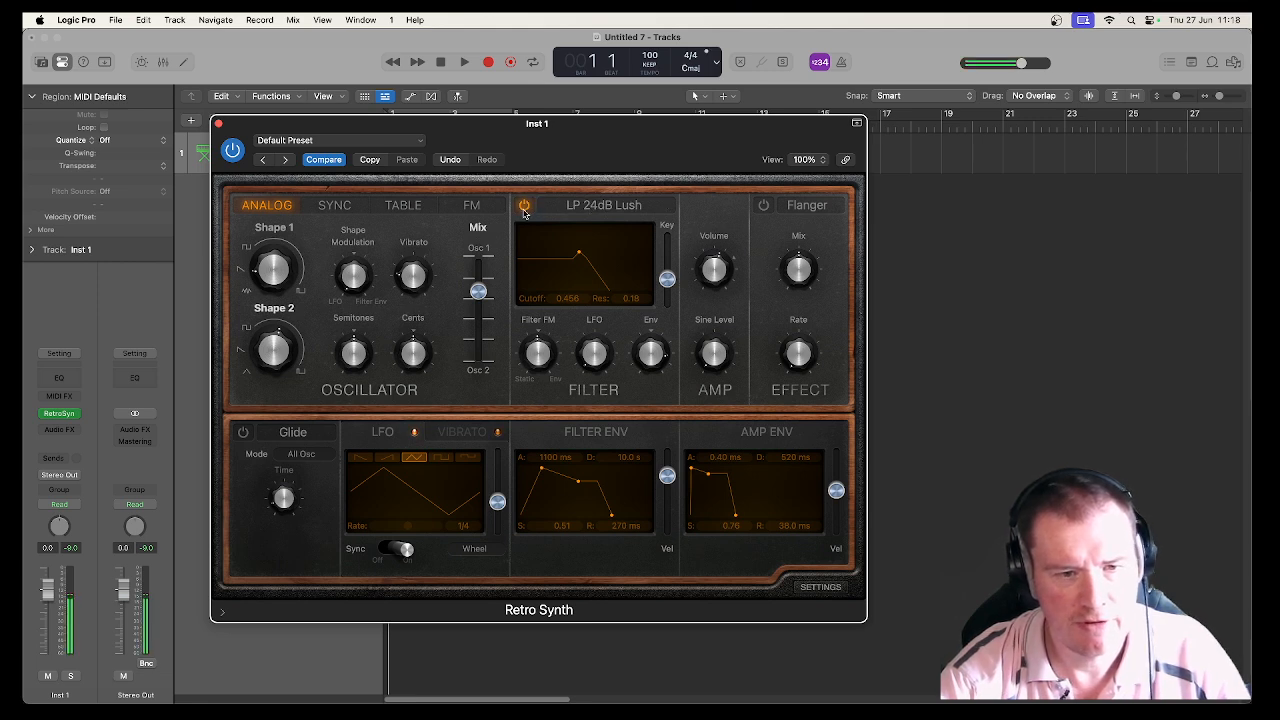
{"action": "left_click", "coordinate": [607, 207]}
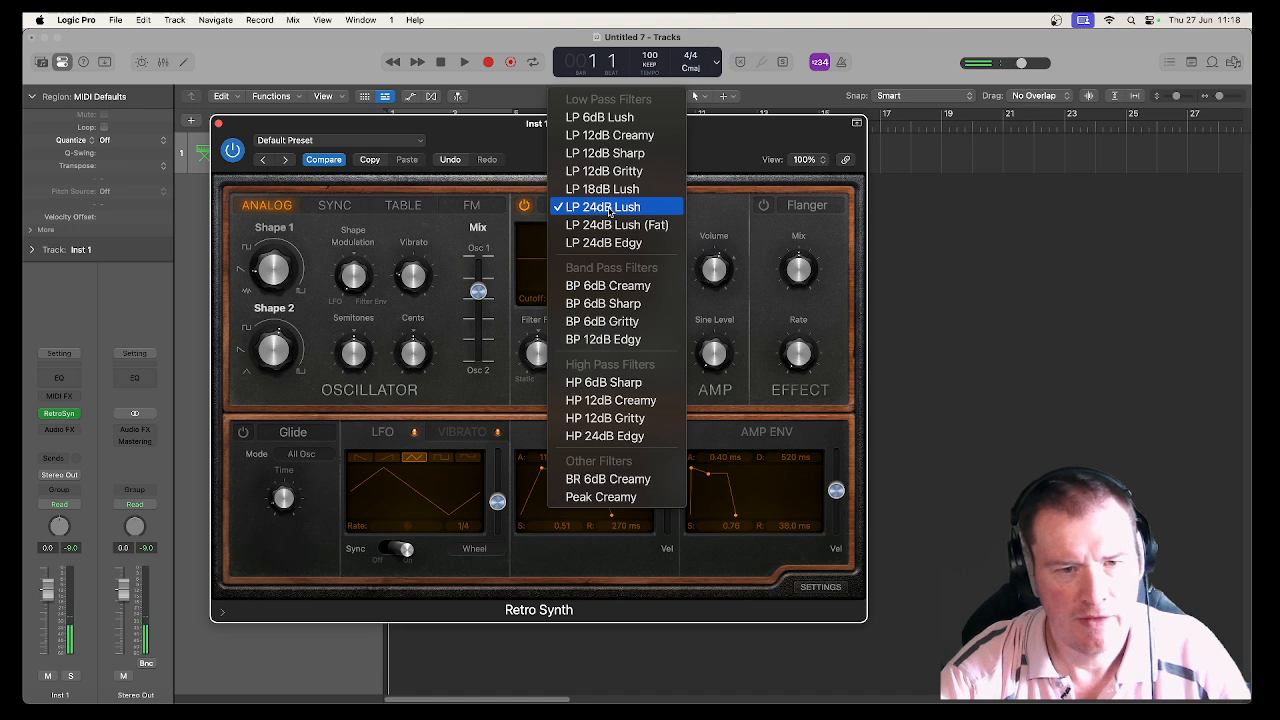
{"action": "left_click", "coordinate": [611, 175]}
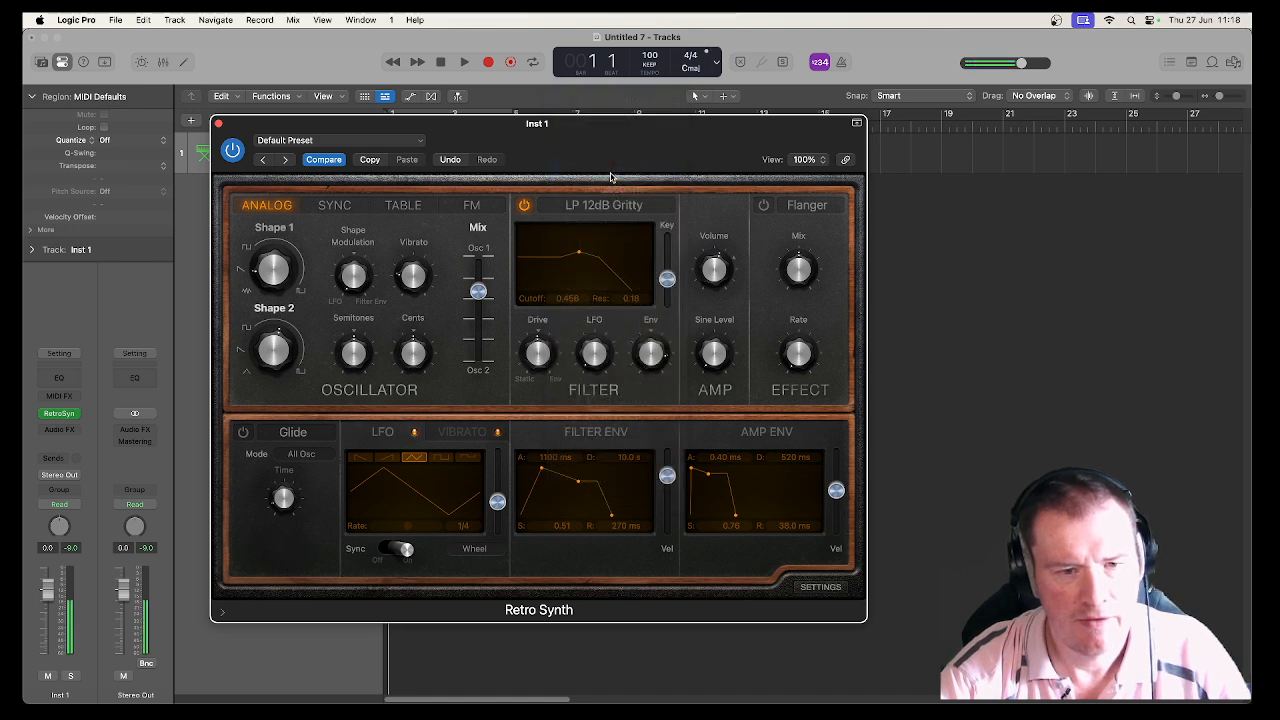
- Change the filter type to LP 12dB Creamy and lower its cutoff to 0.356
{"action": "left_click", "coordinate": [600, 205]}
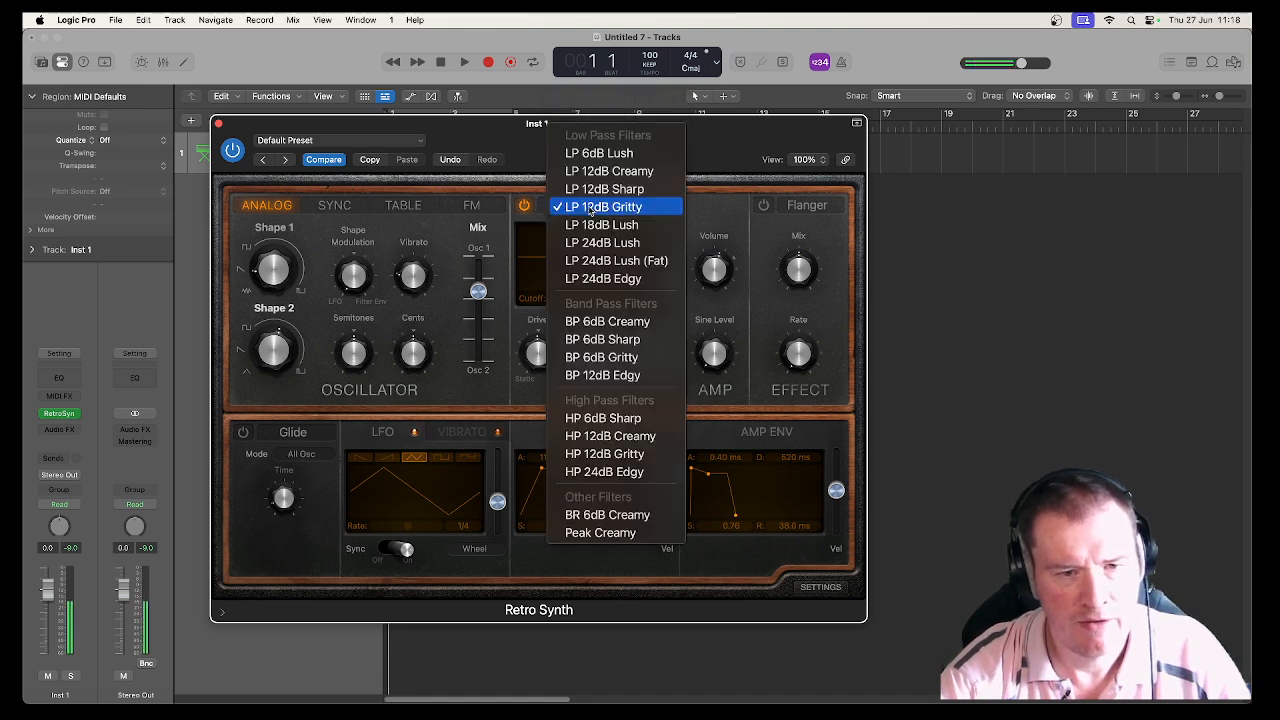
{"action": "left_click", "coordinate": [595, 176]}
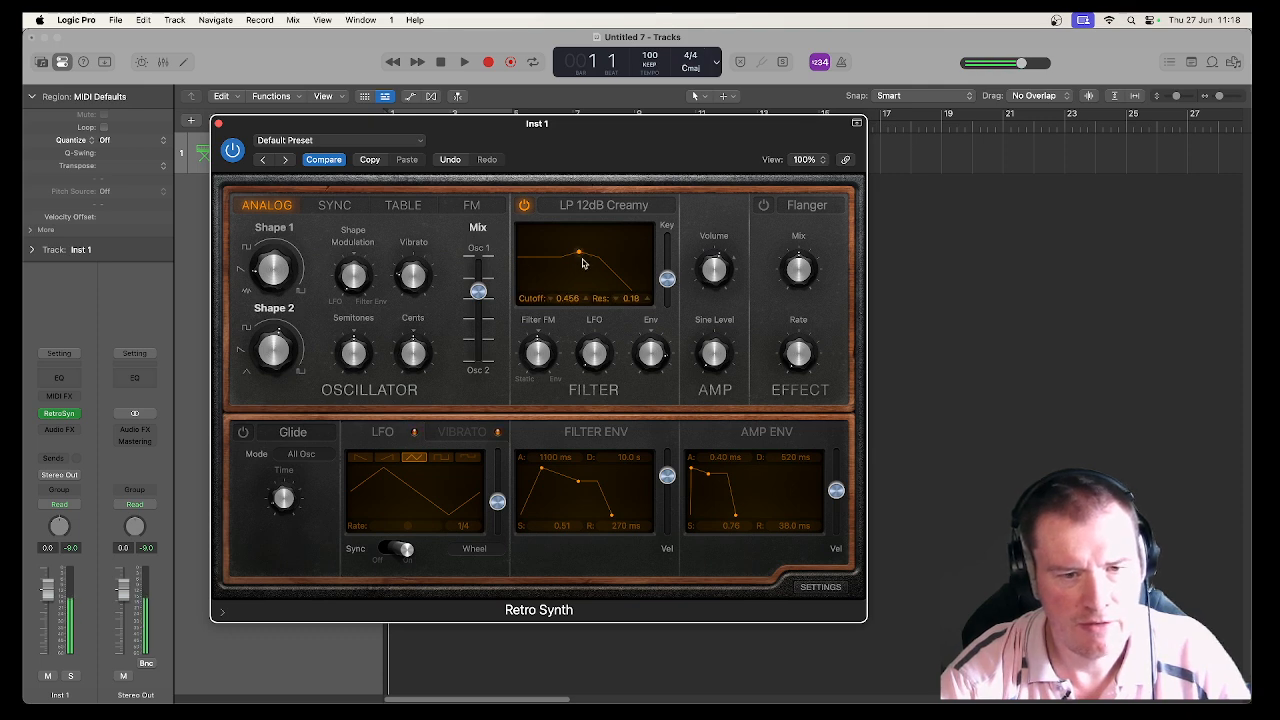
{"action": "mouse_move", "coordinate": [580, 260]}
{"action": "left_mouse_down"}
{"action": "mouse_move", "coordinate": [548, 258]}
{"action": "mouse_move", "coordinate": [567, 256]}
{"action": "left_mouse_up"}
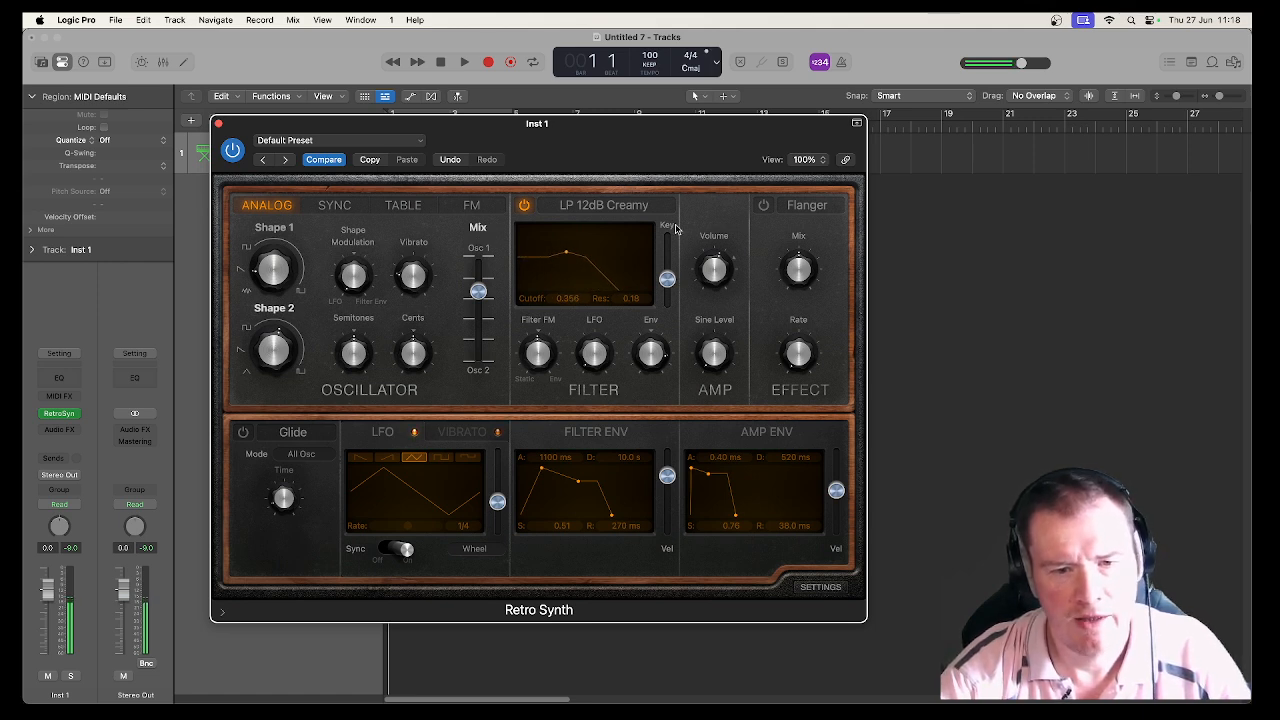
- Audition the oscillator mix fully on Osc 1 with the Sine Level raised to 0.88, and bring the mix back partway toward Osc 2
{"action": "mouse_move", "coordinate": [735, 360]}
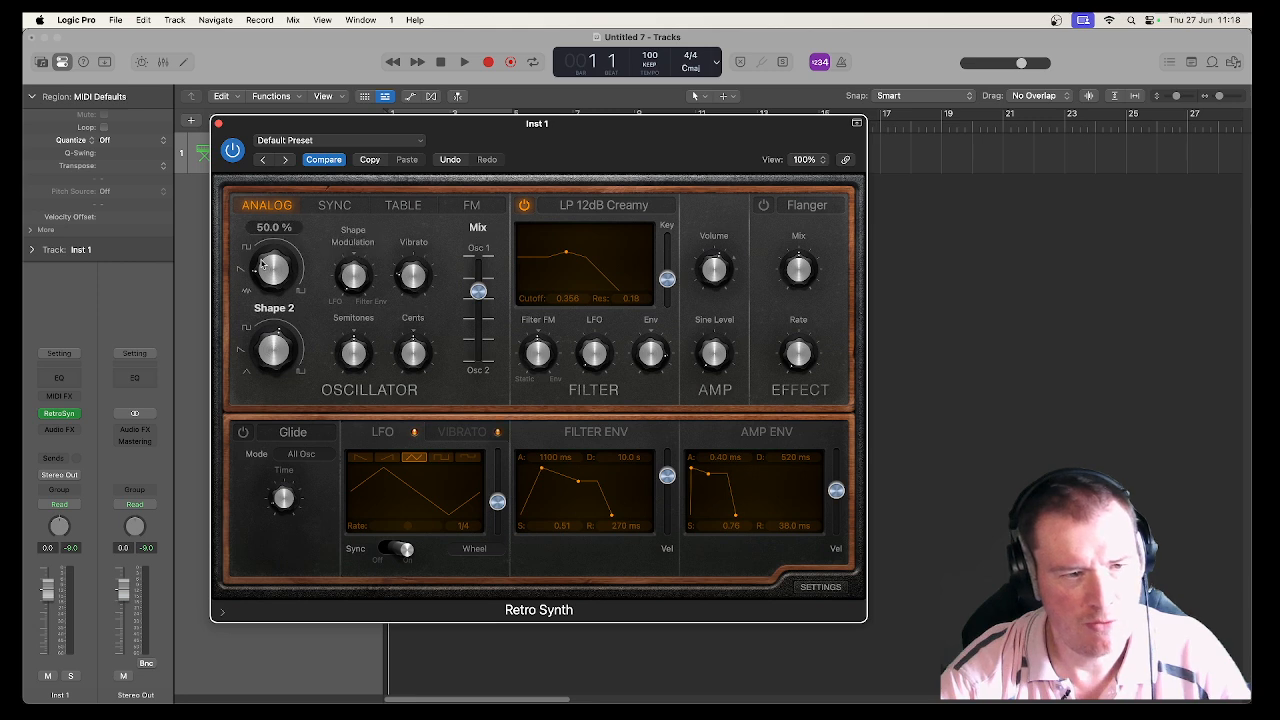
{"action": "mouse_move", "coordinate": [485, 296]}
{"action": "left_click_drag", "start_coordinate": [483, 296], "coordinate": [480, 263]}
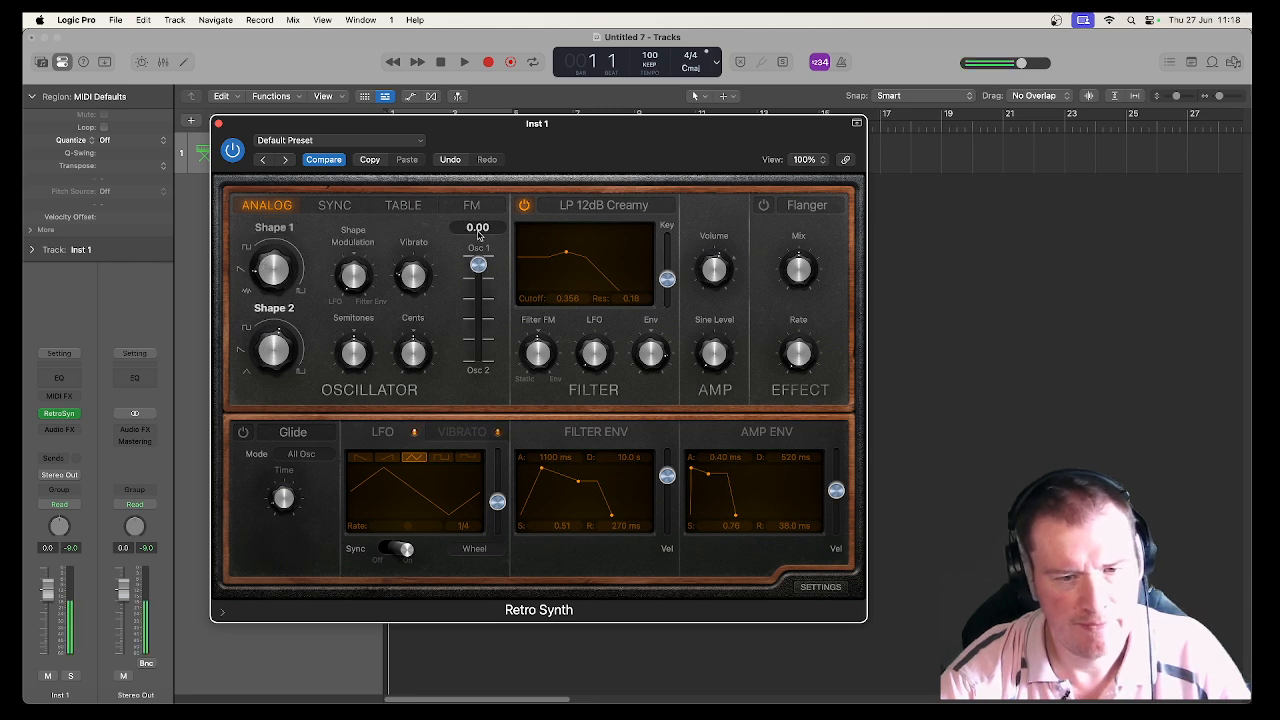
{"action": "left_click_drag", "start_coordinate": [708, 360], "coordinate": [708, 254]}
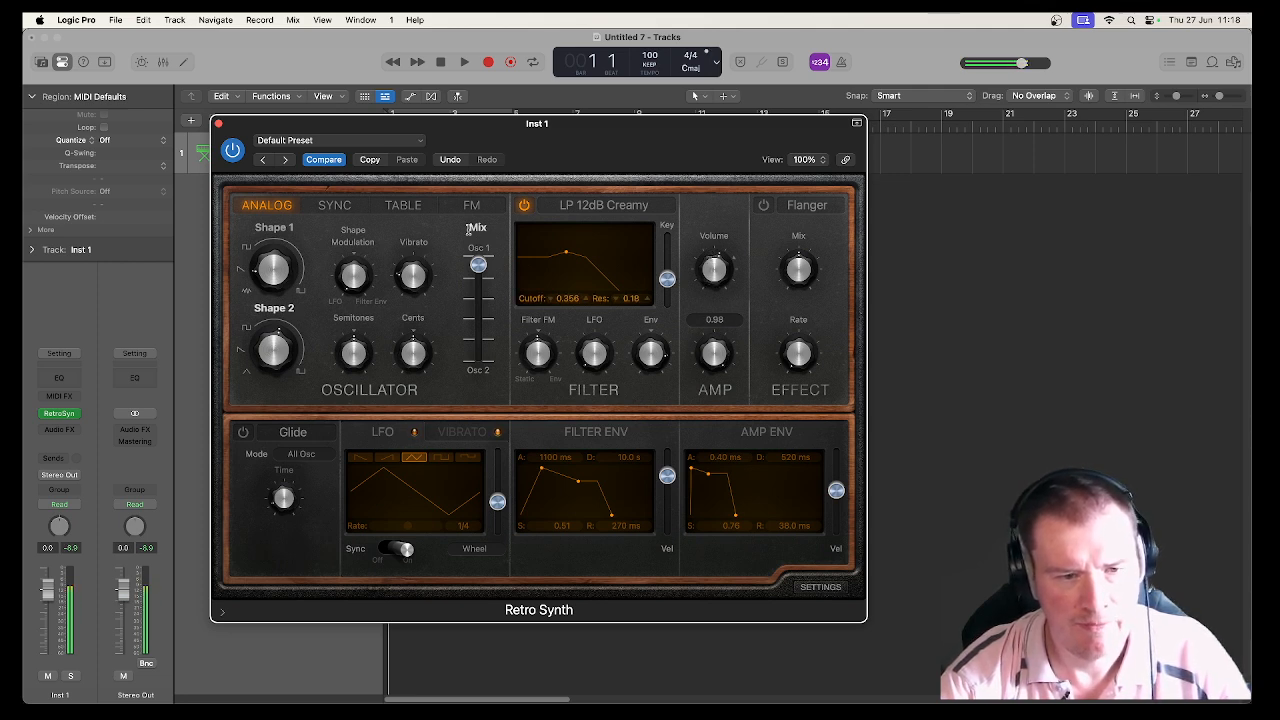
{"action": "left_click_drag", "start_coordinate": [478, 264], "coordinate": [476, 300]}
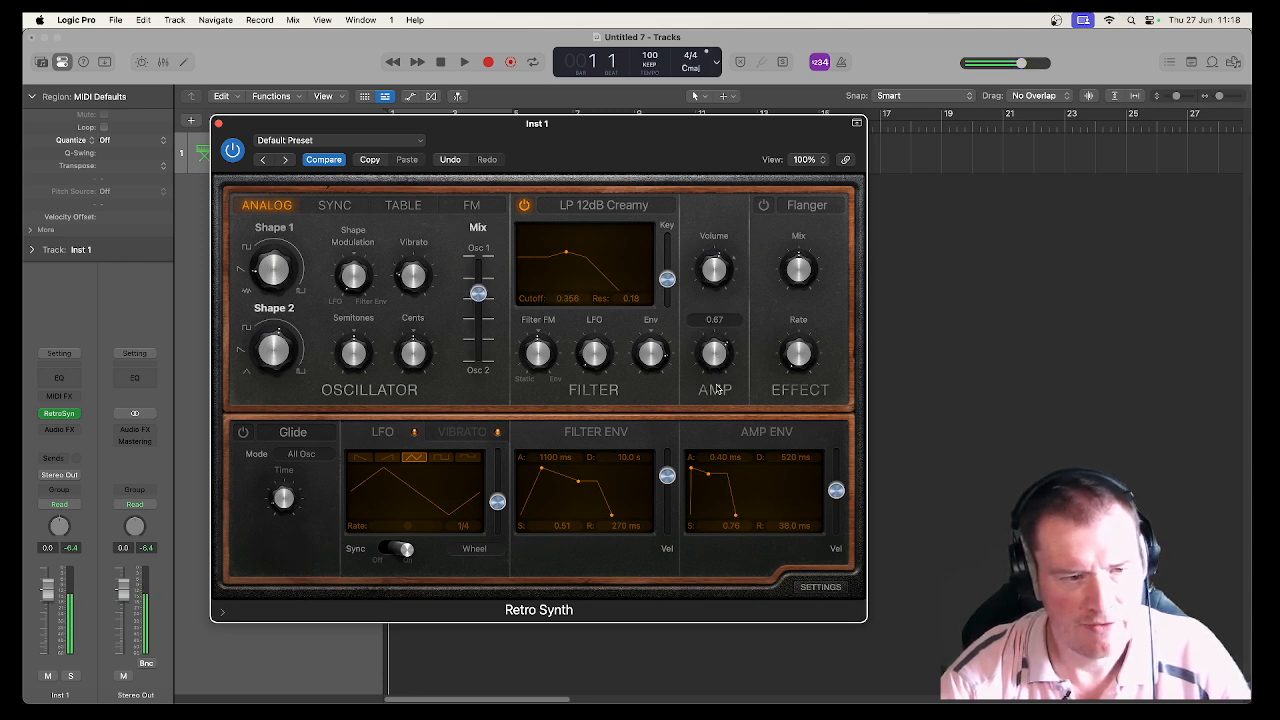
- Lower the amp's Sine Level to 0.43 and set its Volume to -10.0 dB
{"action": "left_click_drag", "start_coordinate": [717, 388], "coordinate": [715, 383]}
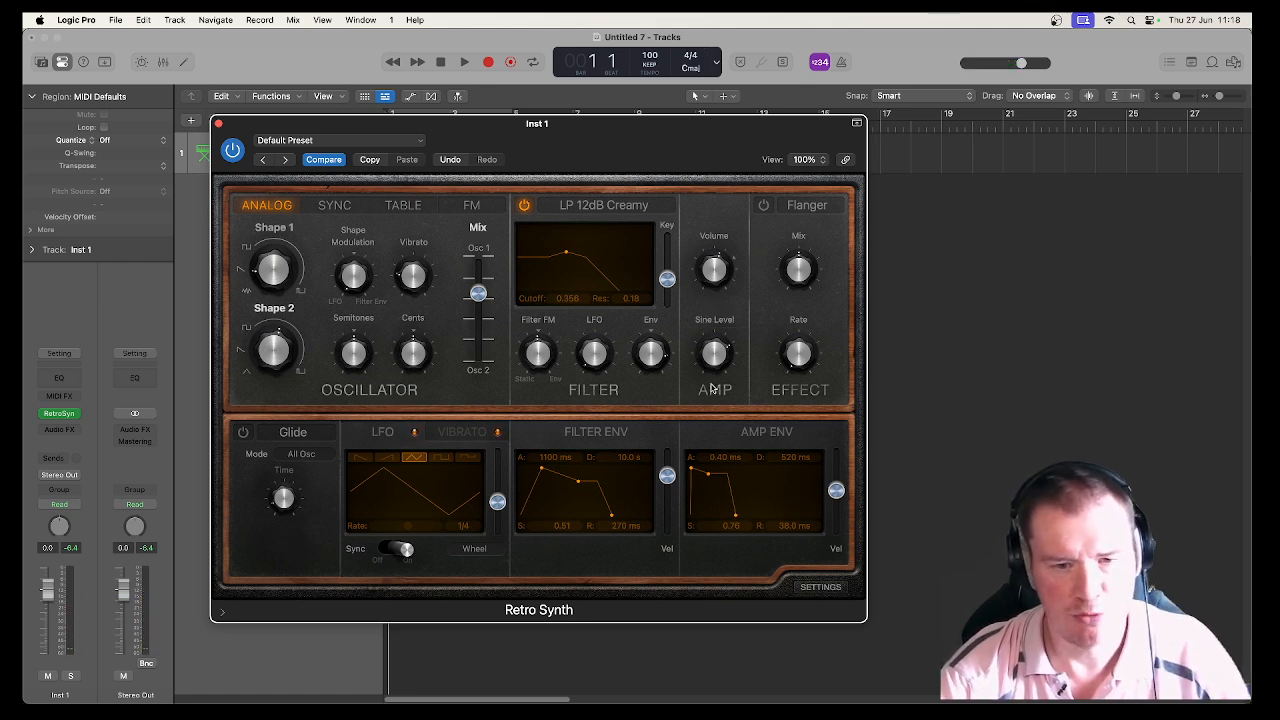
{"action": "mouse_move", "coordinate": [725, 290]}
{"action": "left_mouse_down"}
{"action": "mouse_move", "coordinate": [716, 270]}
{"action": "mouse_move", "coordinate": [714, 292]}
{"action": "left_mouse_up"}
{"action": "left_click_drag", "start_coordinate": [714, 350], "coordinate": [718, 402]}
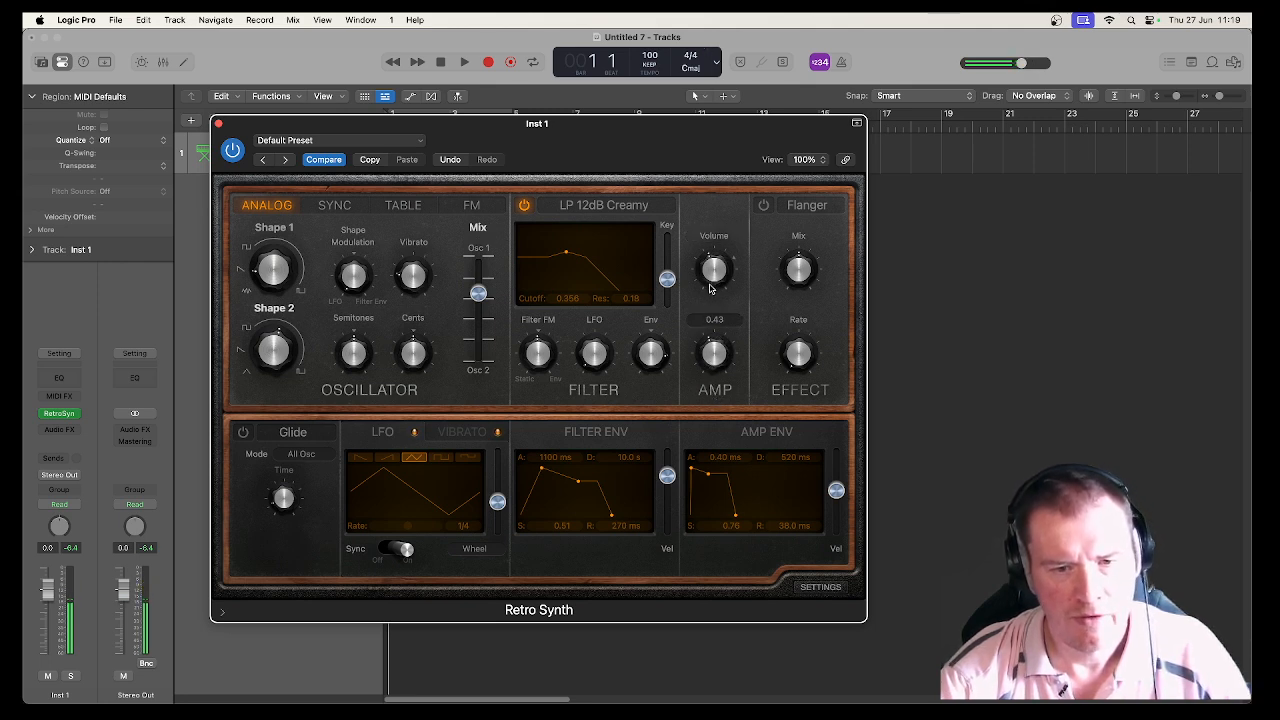
{"action": "left_click_drag", "start_coordinate": [712, 289], "coordinate": [717, 262]}
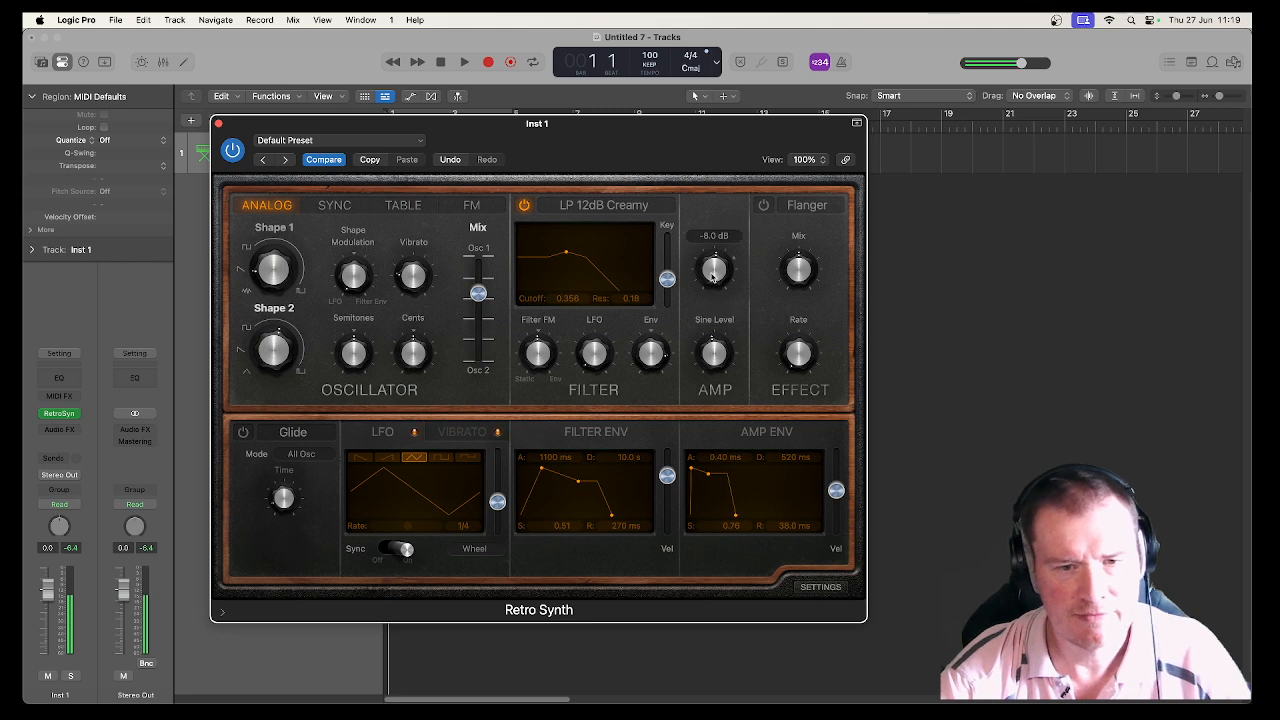
{"action": "left_click_drag", "start_coordinate": [712, 278], "coordinate": [712, 284]}
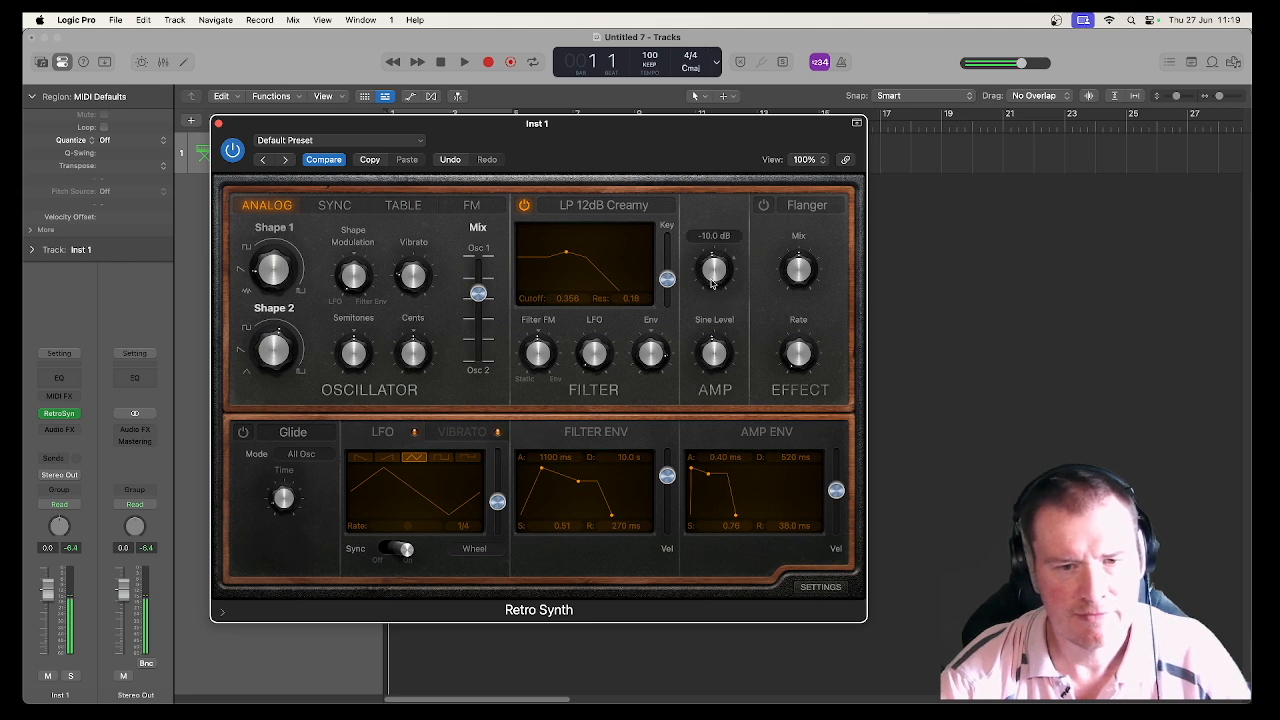
- Switch on the Flanger effect and set its Rate to 0.07 Hz
{"action": "left_click", "coordinate": [764, 207]}
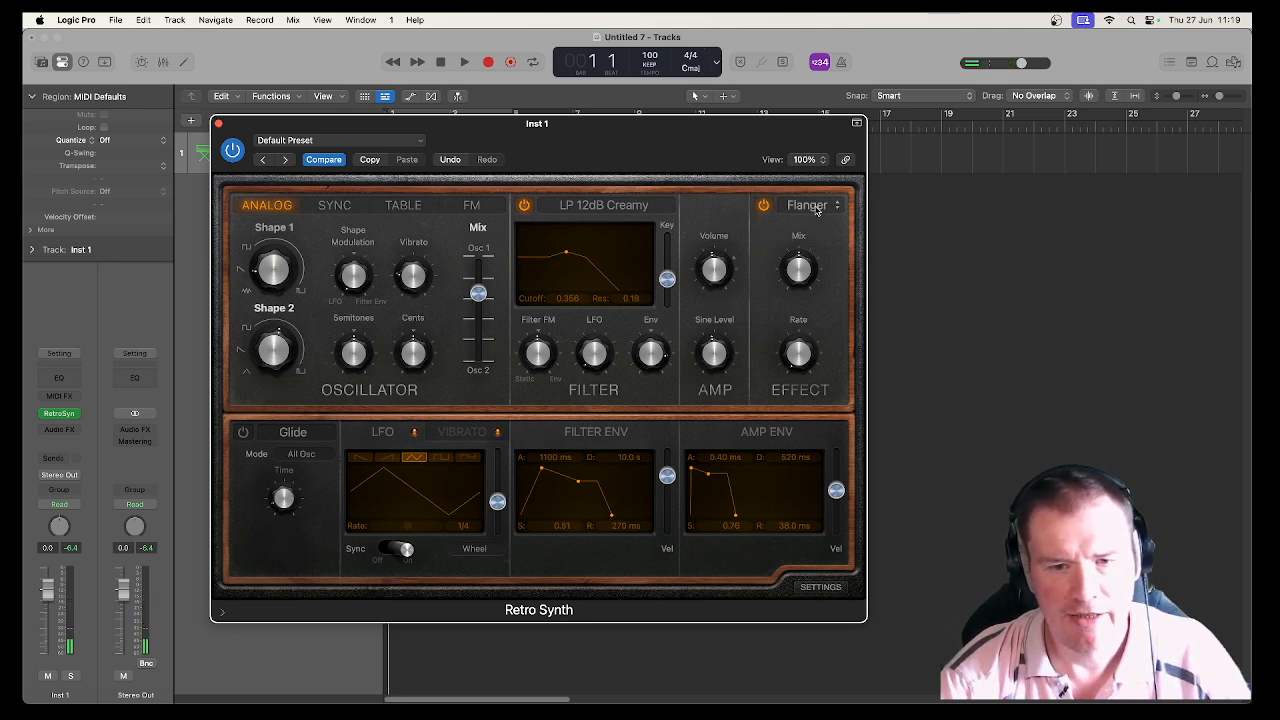
{"action": "left_click", "coordinate": [815, 208]}
{"action": "left_click", "coordinate": [809, 207]}
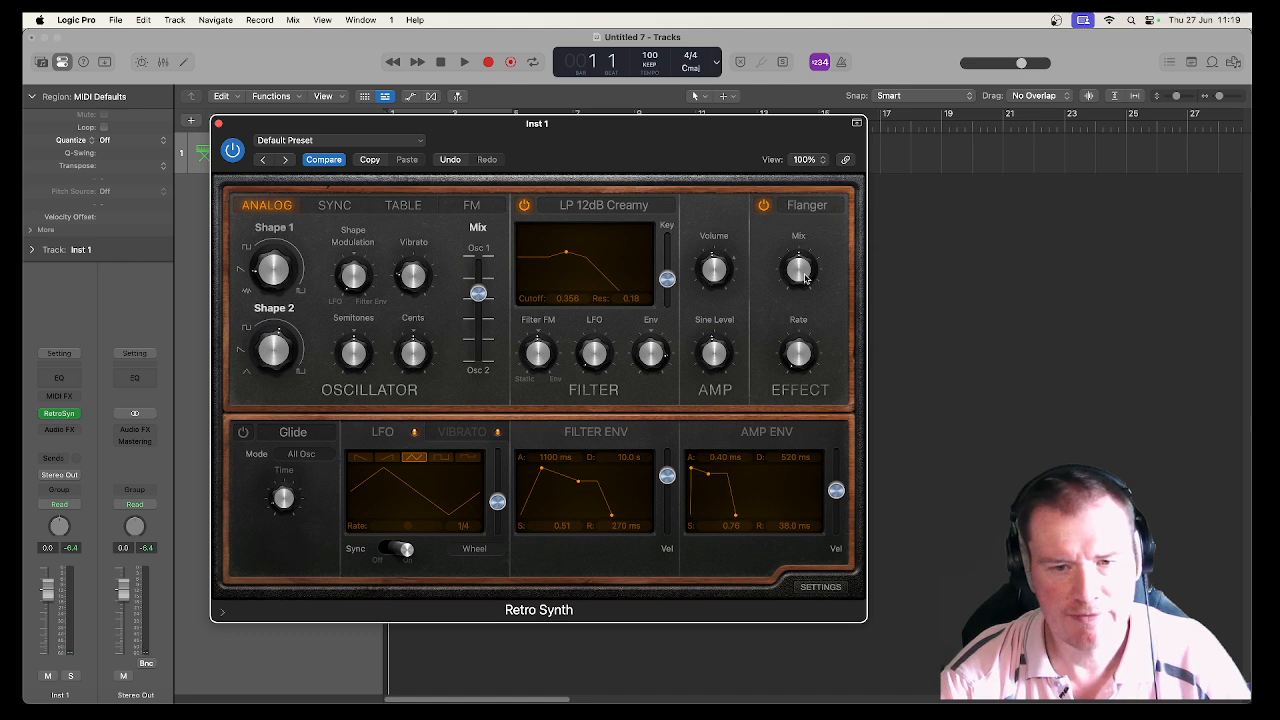
{"action": "mouse_move", "coordinate": [797, 362]}
{"action": "left_mouse_down"}
{"action": "mouse_move", "coordinate": [789, 338]}
{"action": "mouse_move", "coordinate": [796, 357]}
{"action": "left_mouse_up"}
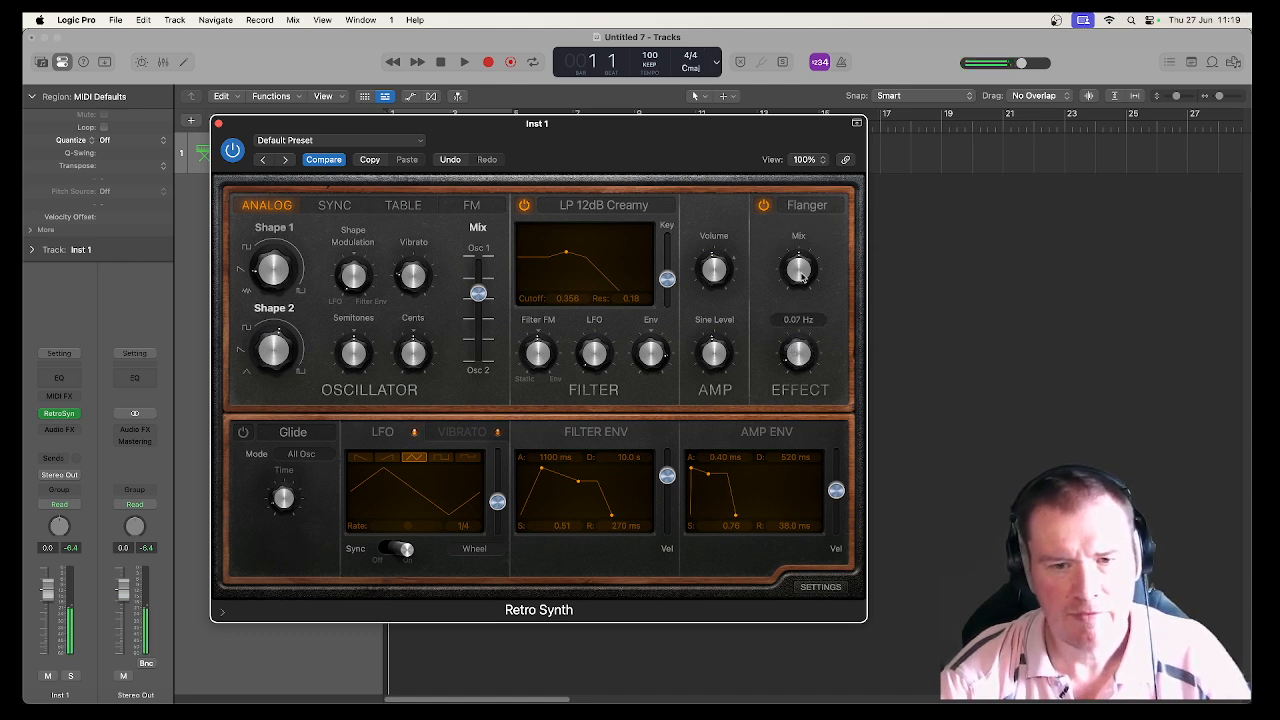
- Change the effect type to Chorus with a Mix of 0.65 and a Rate of 0.38 Hz
{"action": "left_click", "coordinate": [806, 206]}
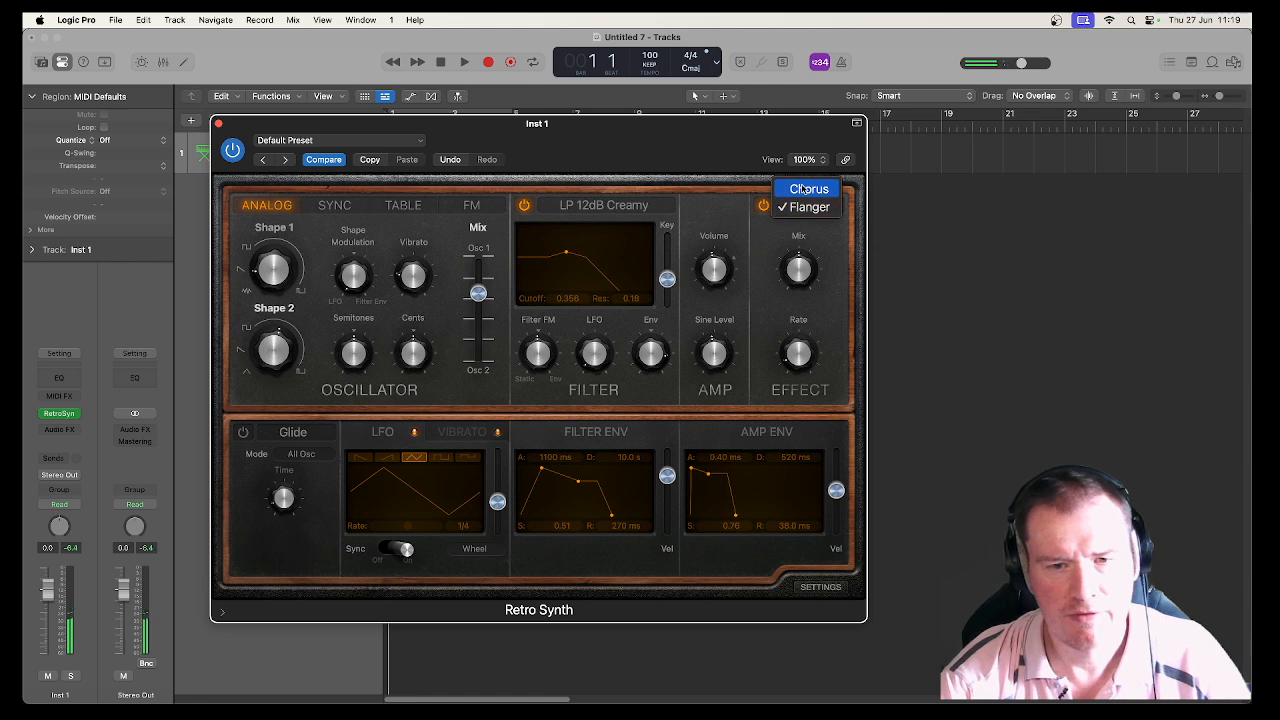
{"action": "left_click", "coordinate": [809, 189]}
{"action": "left_click_drag", "start_coordinate": [802, 273], "coordinate": [803, 283]}
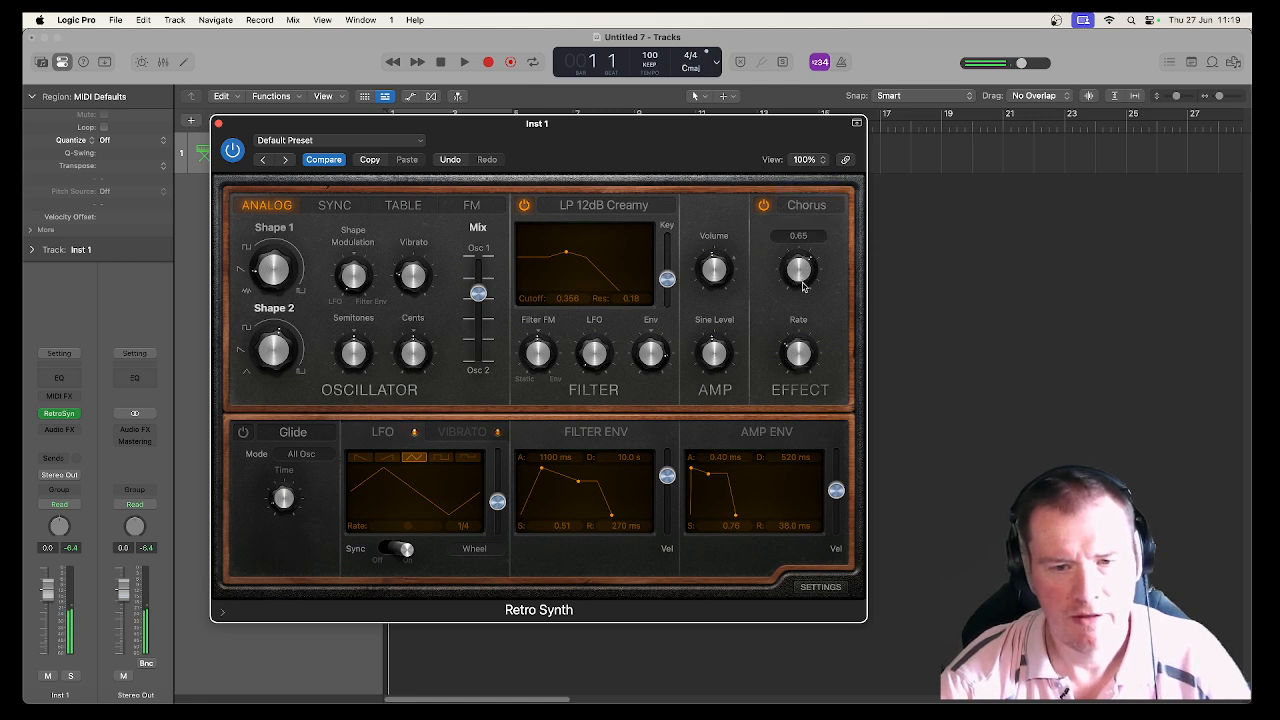
{"action": "mouse_move", "coordinate": [798, 363]}
{"action": "left_mouse_down"}
{"action": "mouse_move", "coordinate": [787, 326]}
{"action": "mouse_move", "coordinate": [795, 360]}
{"action": "left_mouse_up"}
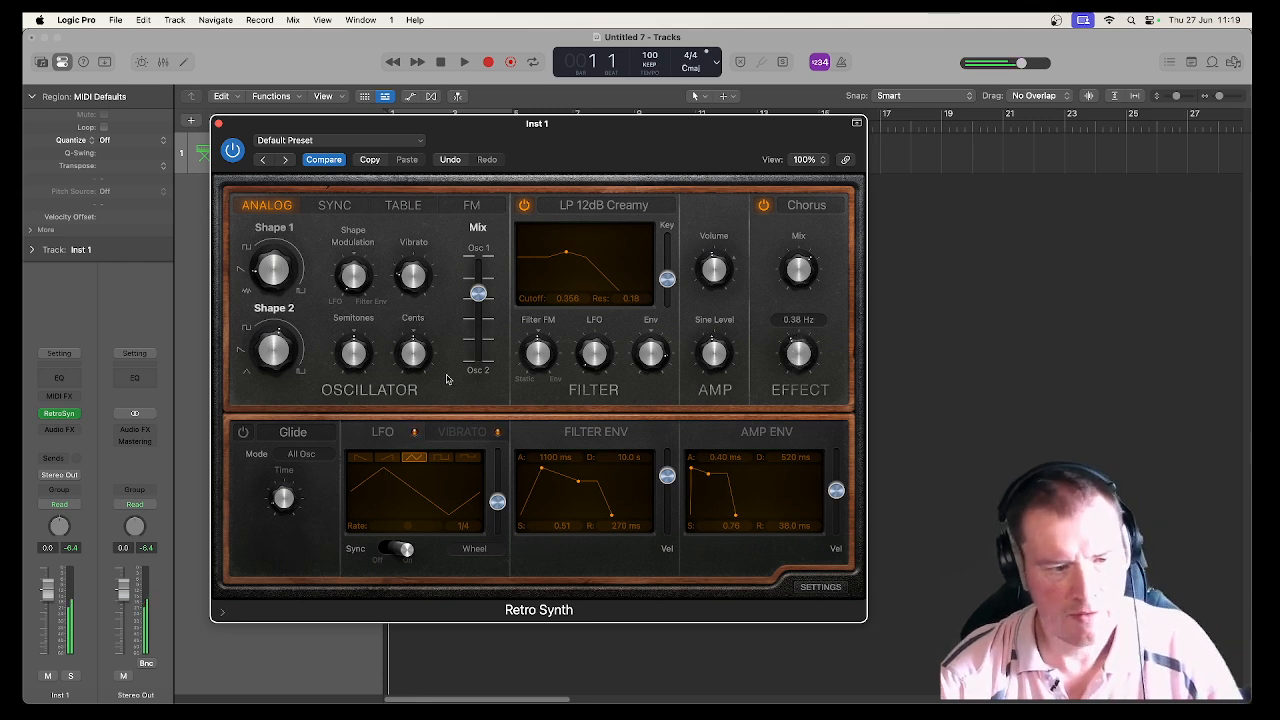
- Switch on Glide, try glide times of 900 ms and 140 ms, and shorten the time further
{"action": "left_click", "coordinate": [244, 434]}
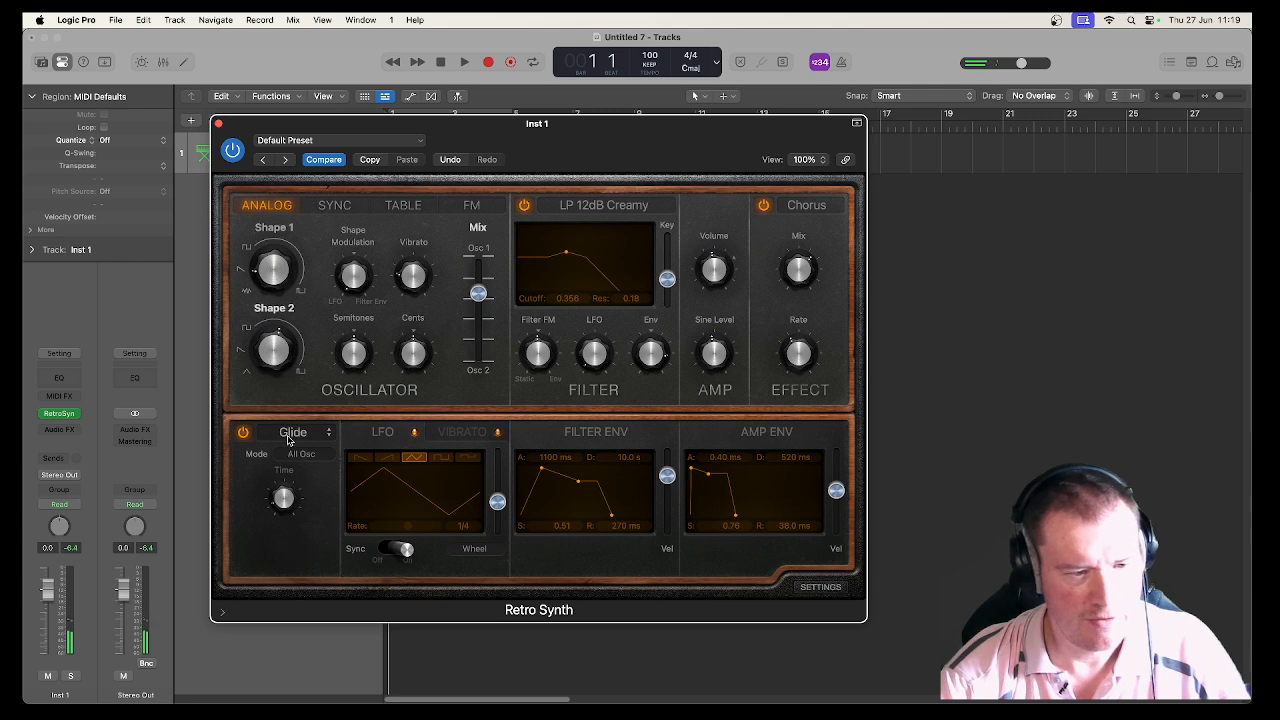
{"action": "left_click", "coordinate": [289, 436]}
{"action": "left_click", "coordinate": [289, 436]}
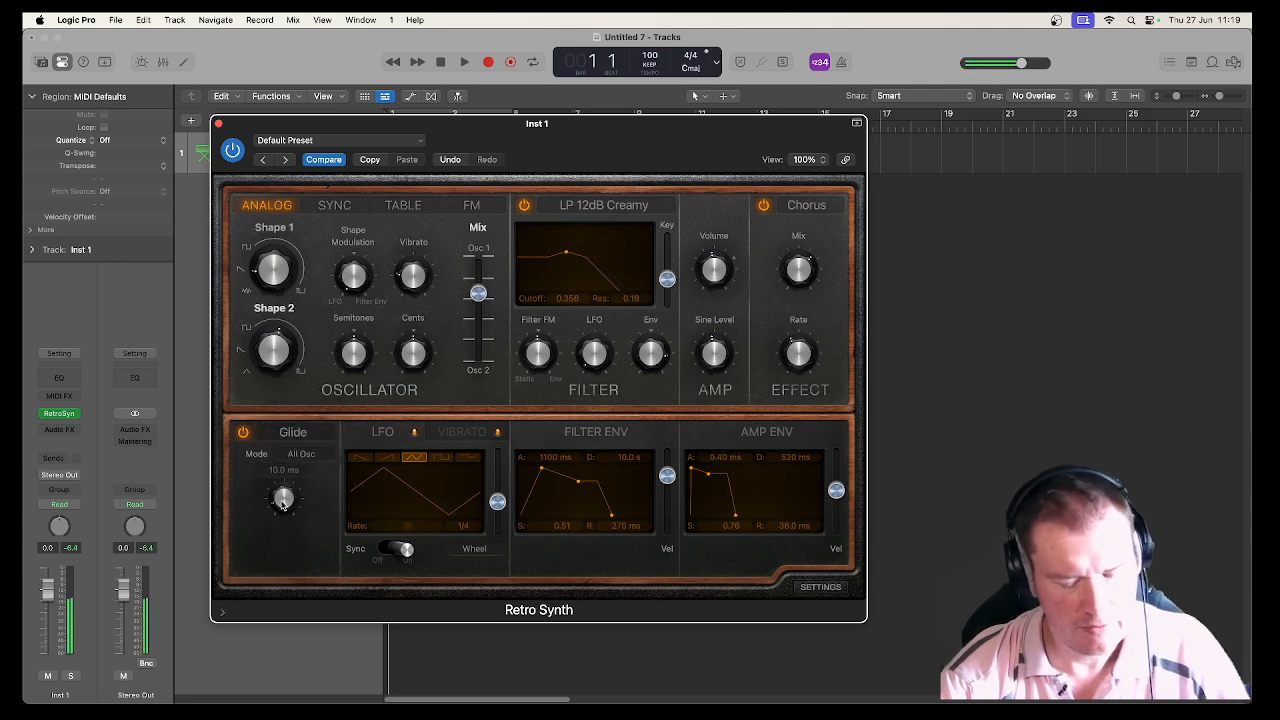
{"action": "left_click_drag", "start_coordinate": [283, 505], "coordinate": [284, 462]}
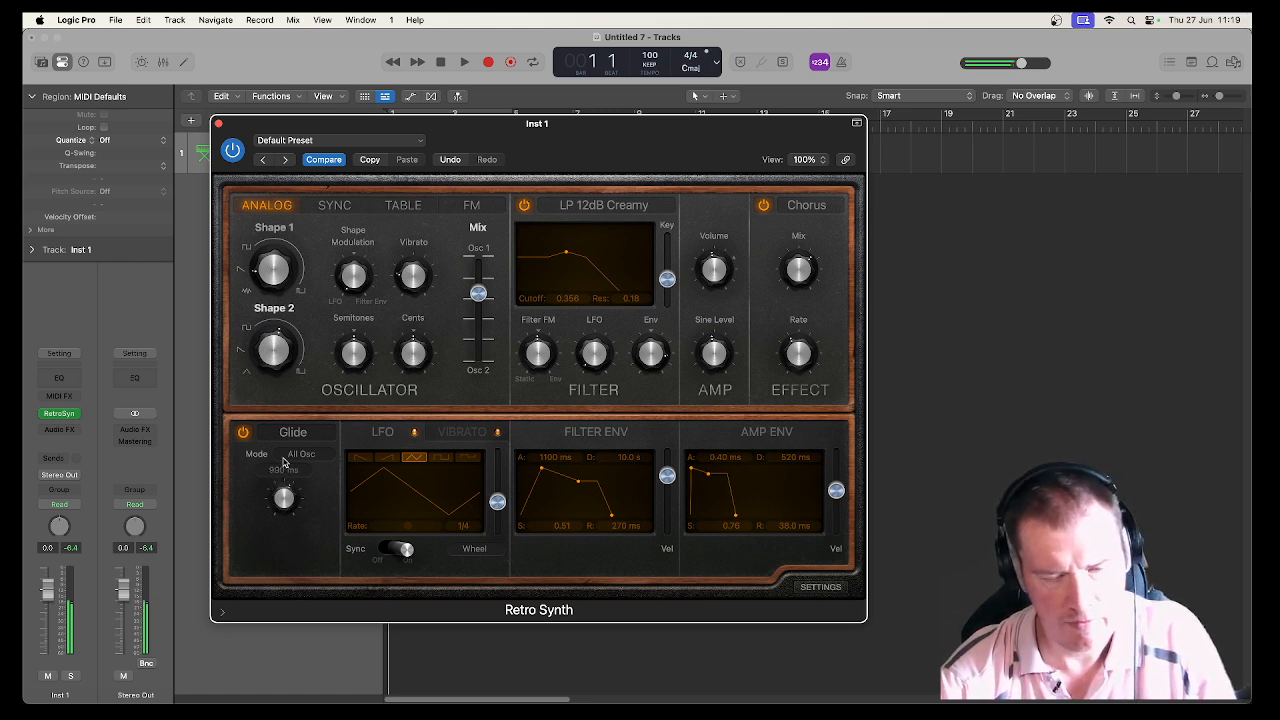
{"action": "left_click_drag", "start_coordinate": [283, 461], "coordinate": [285, 487]}
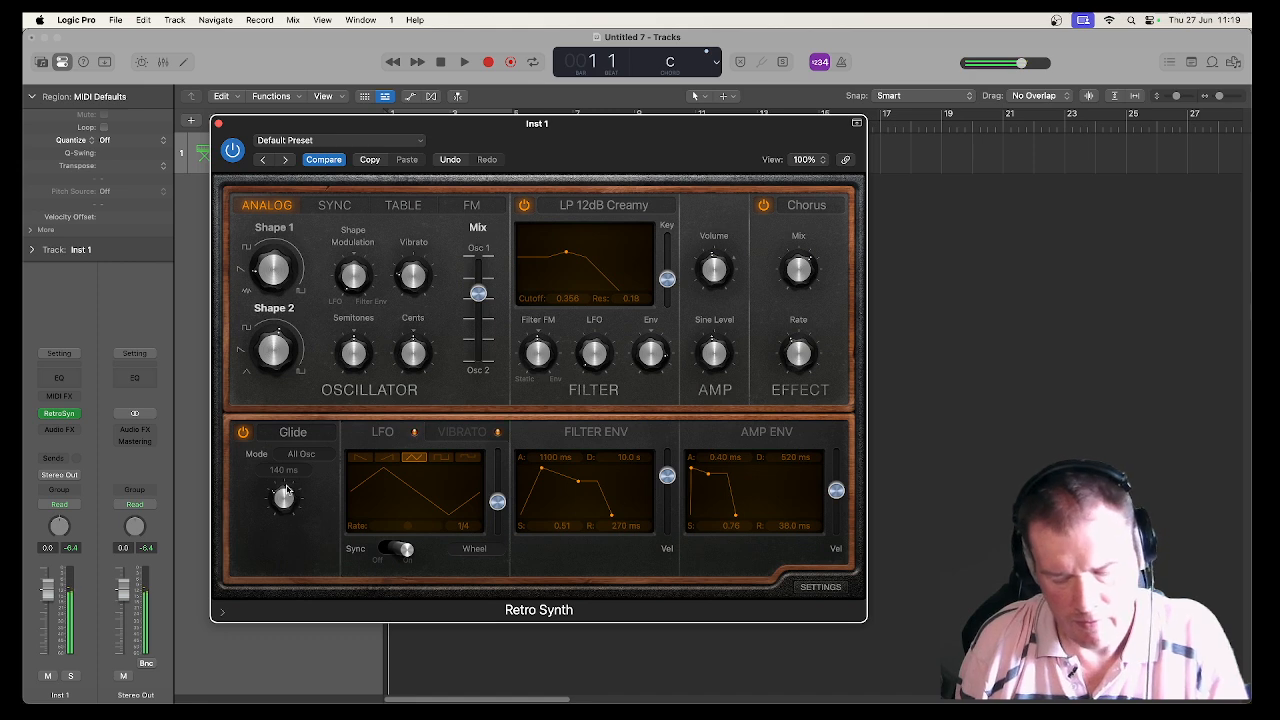
{"action": "left_click_drag", "start_coordinate": [285, 497], "coordinate": [286, 515]}
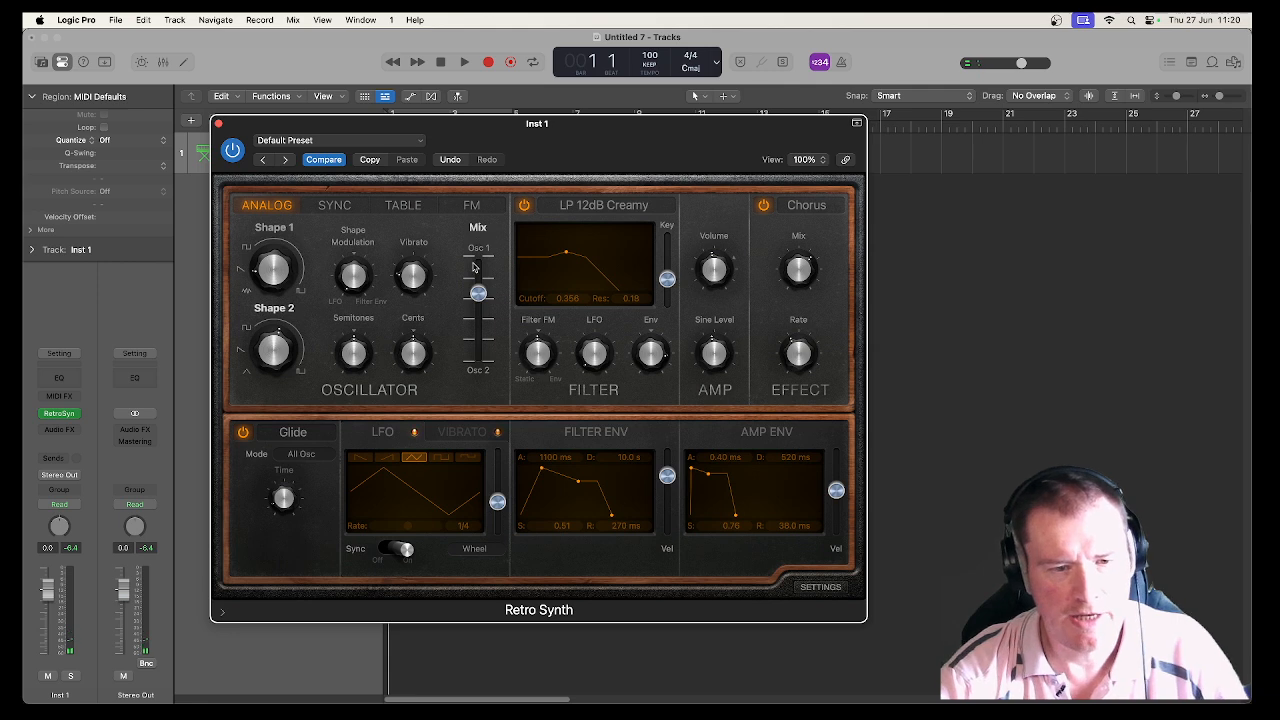
- Set the Polyphony to 3 in the synth's global settings and return to the glide and envelope controls
{"action": "left_click", "coordinate": [826, 587]}
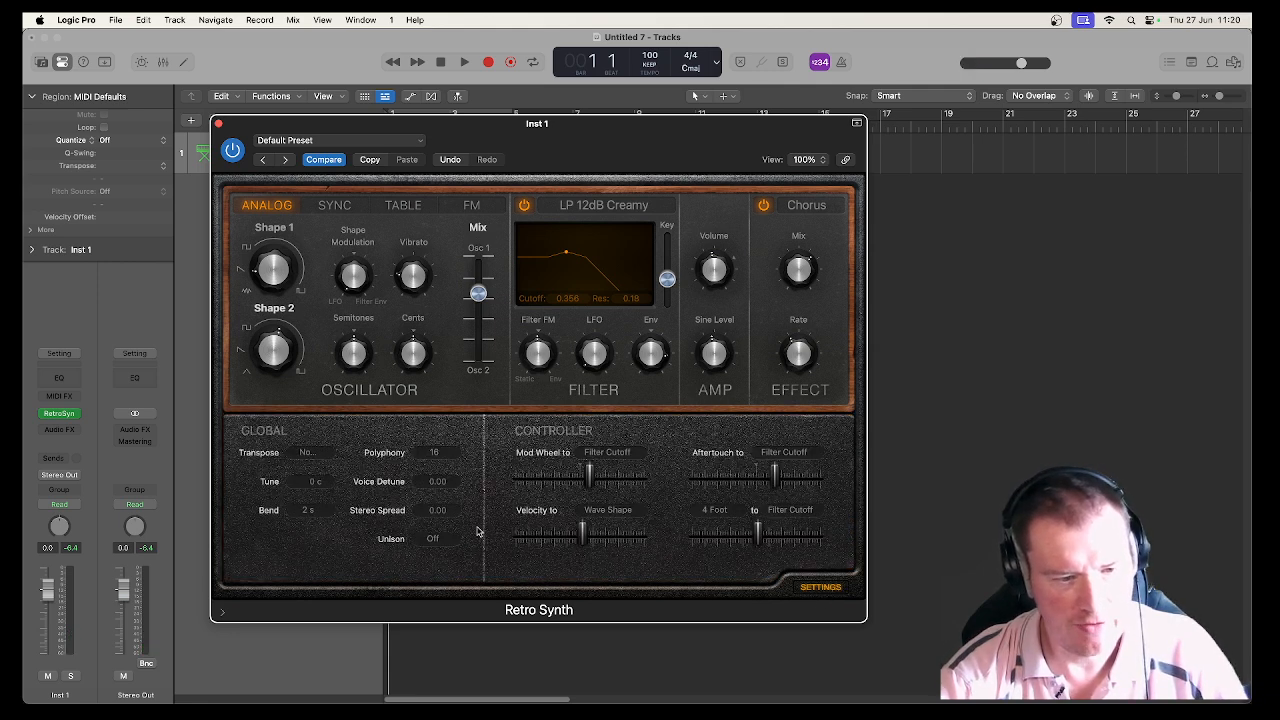
{"action": "left_click", "coordinate": [436, 453]}
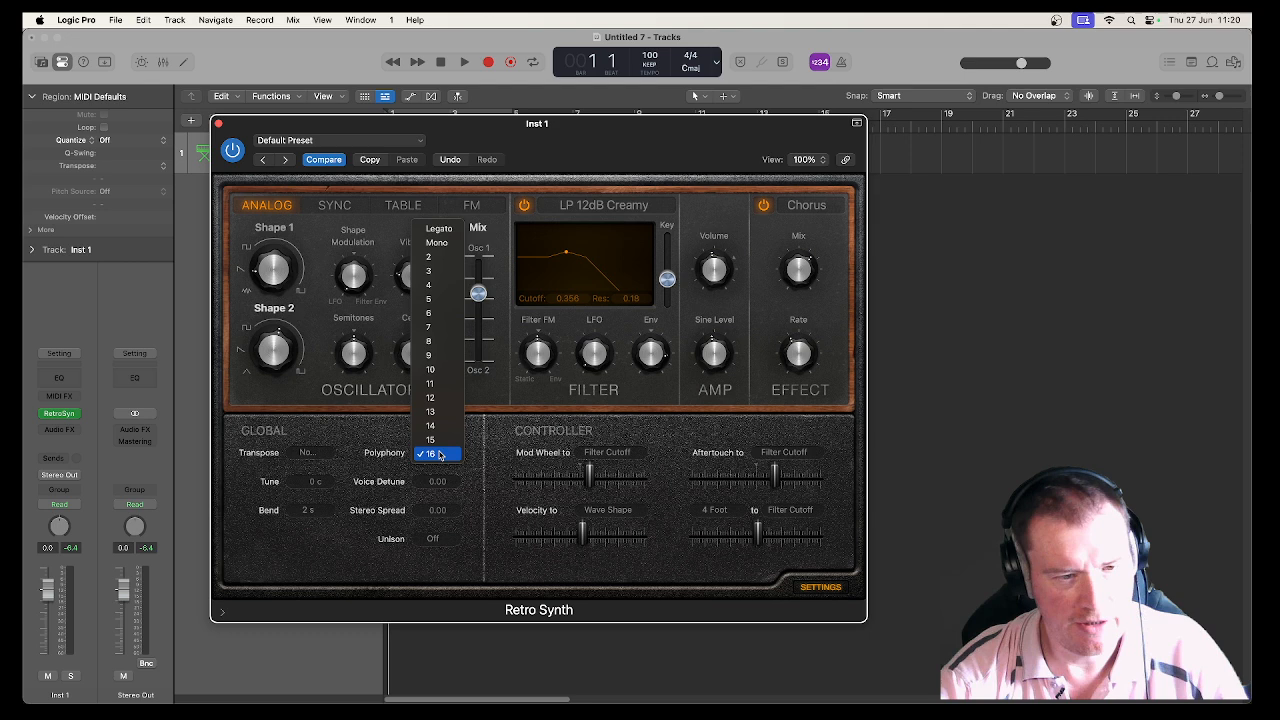
{"action": "left_click", "coordinate": [444, 272]}
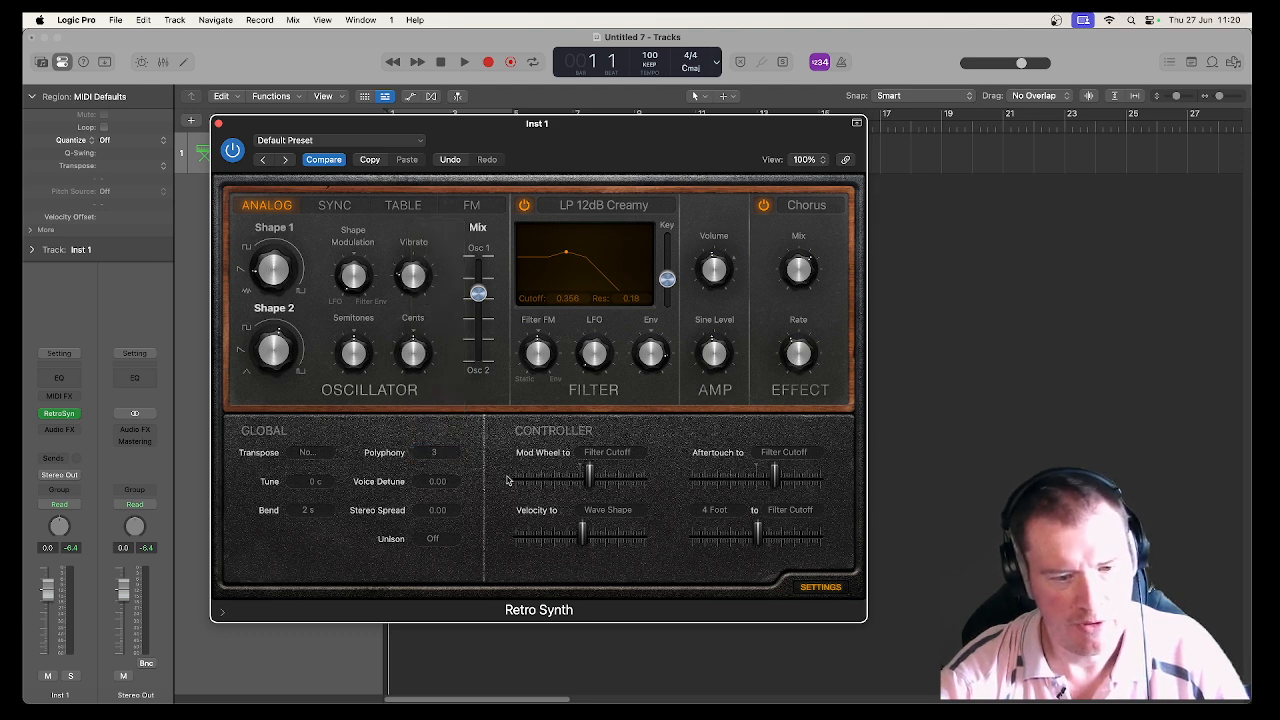
{"action": "left_click", "coordinate": [806, 588]}
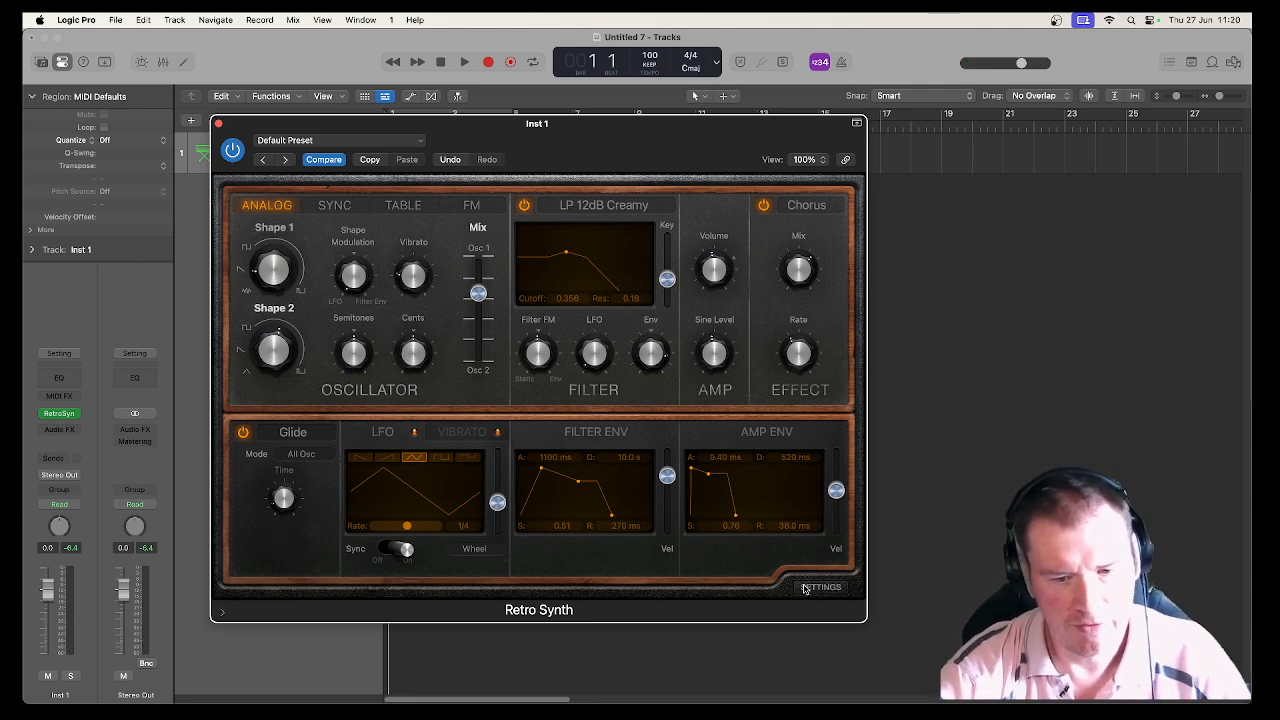
- Set the Polyphony to 16 in the global settings and go back to the glide and envelope controls
{"action": "left_click", "coordinate": [806, 587]}
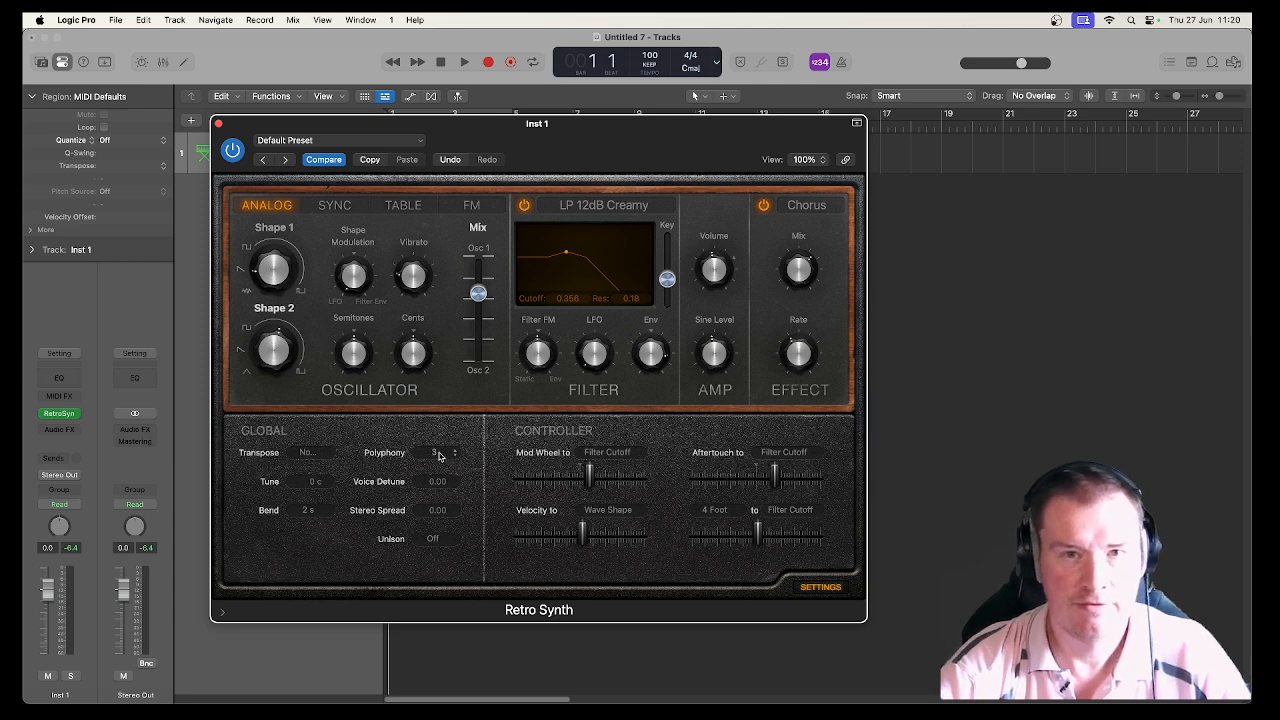
{"action": "left_click", "coordinate": [439, 456]}
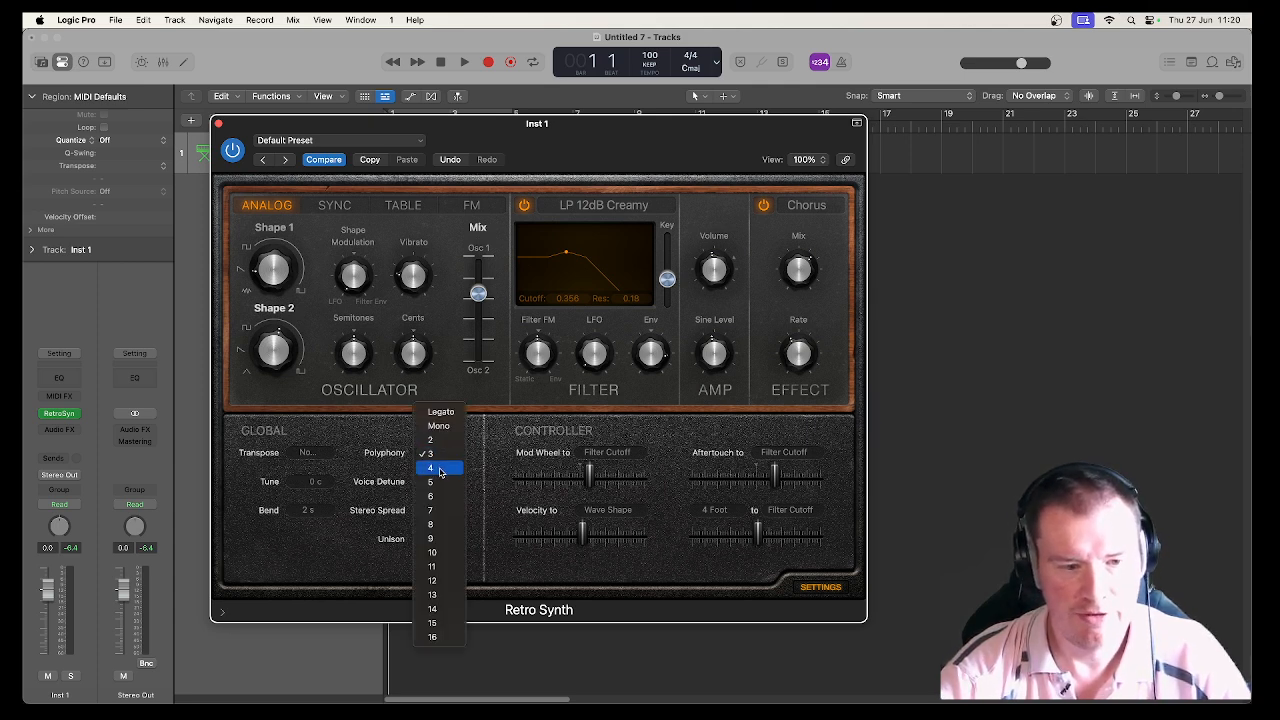
{"action": "left_click", "coordinate": [440, 636]}
{"action": "left_click", "coordinate": [828, 589]}
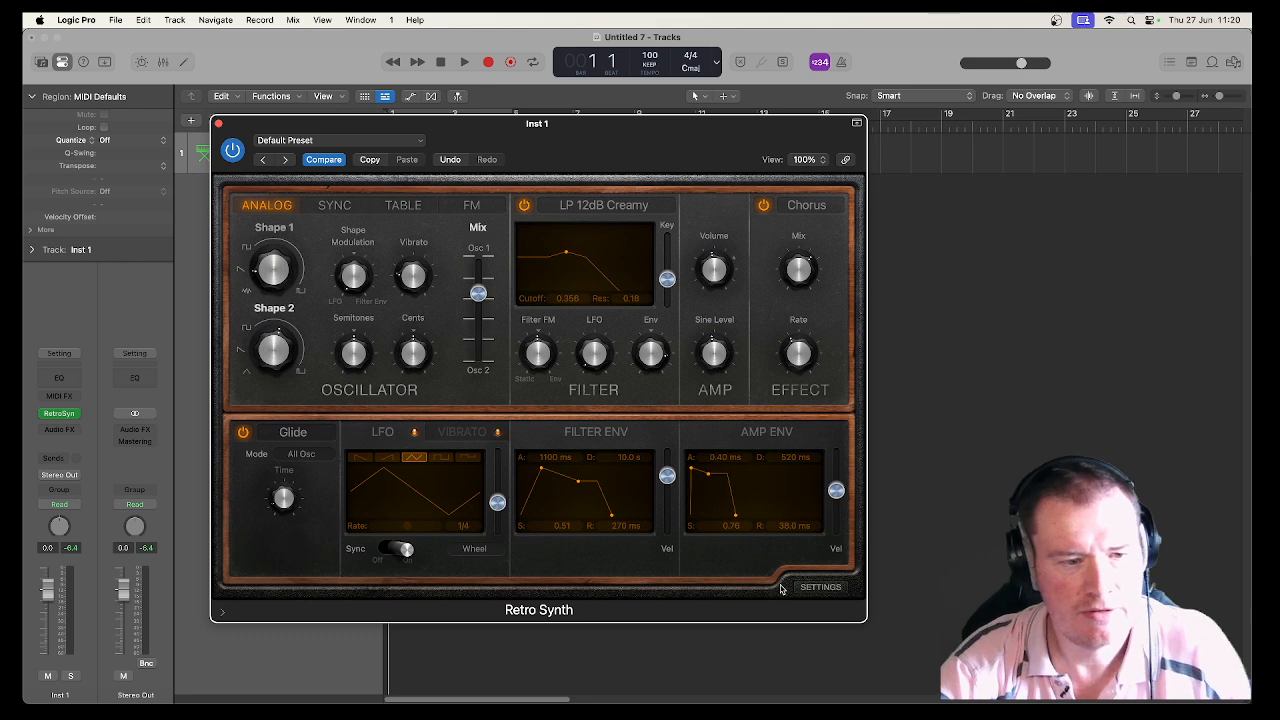
- Audition the Table, Sync and FM oscillator types and return to Analog
{"action": "mouse_move", "coordinate": [264, 243]}
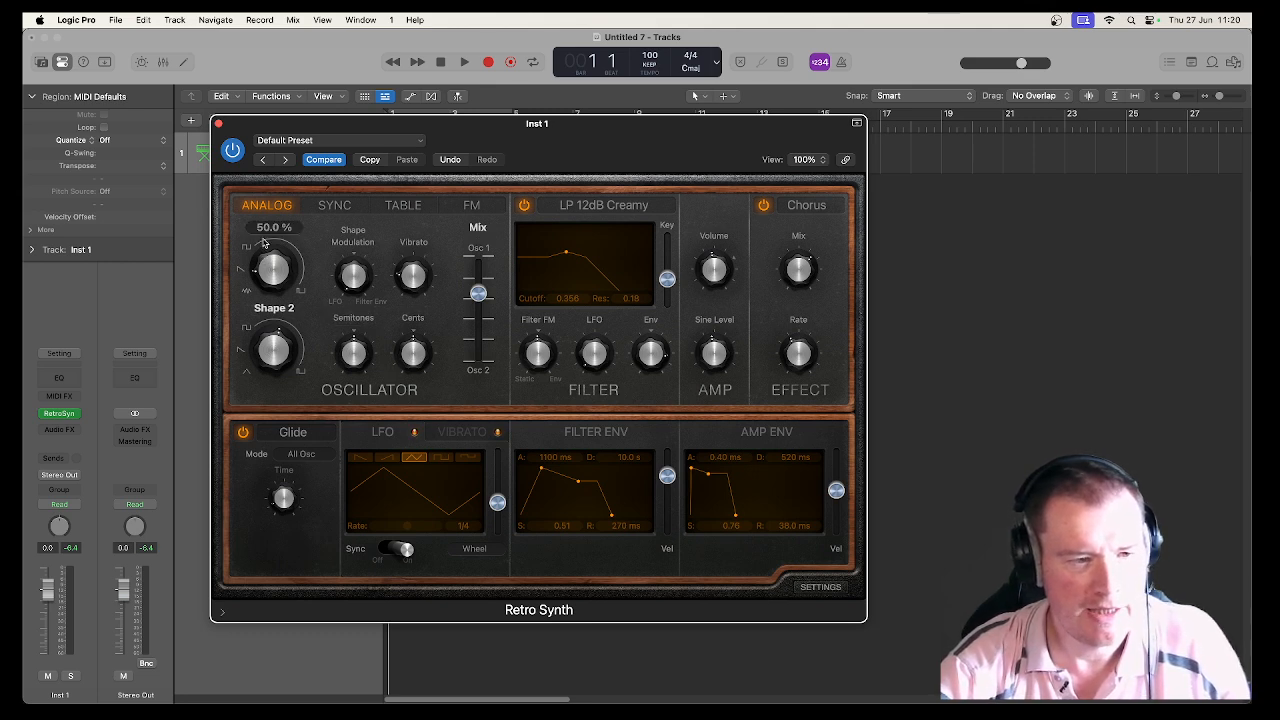
{"action": "left_click", "coordinate": [403, 205]}
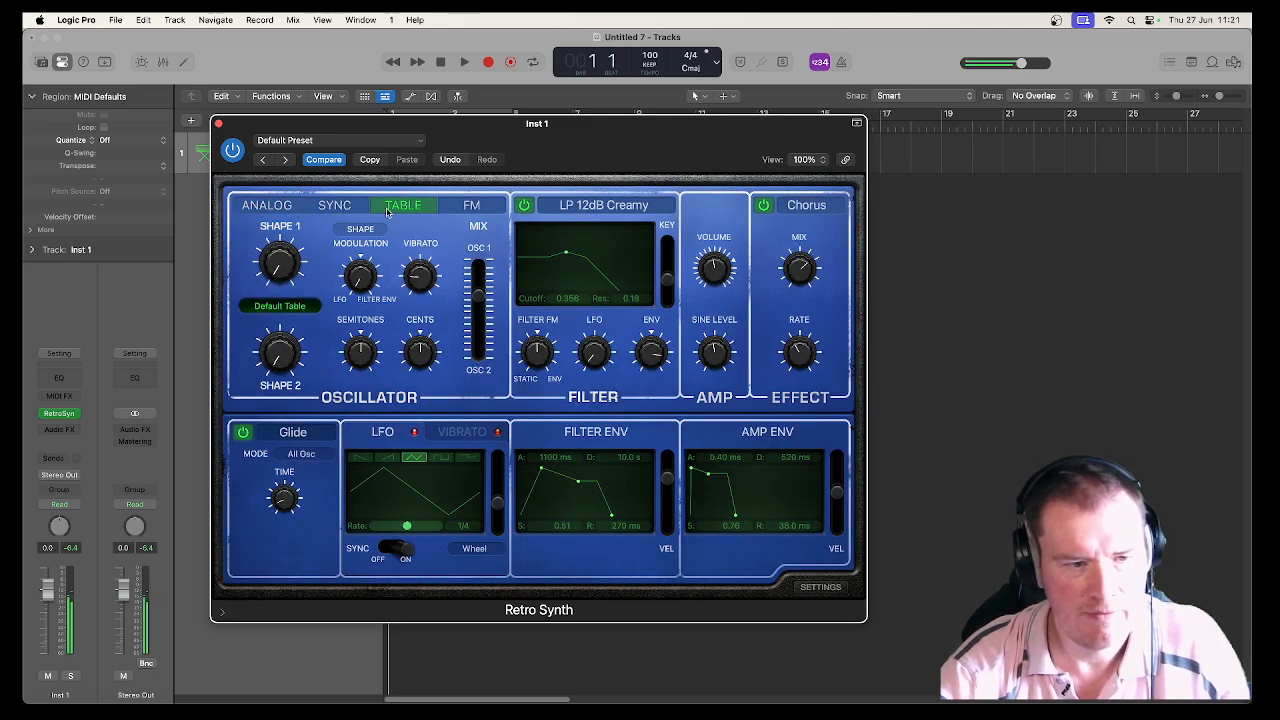
{"action": "left_click", "coordinate": [334, 205]}
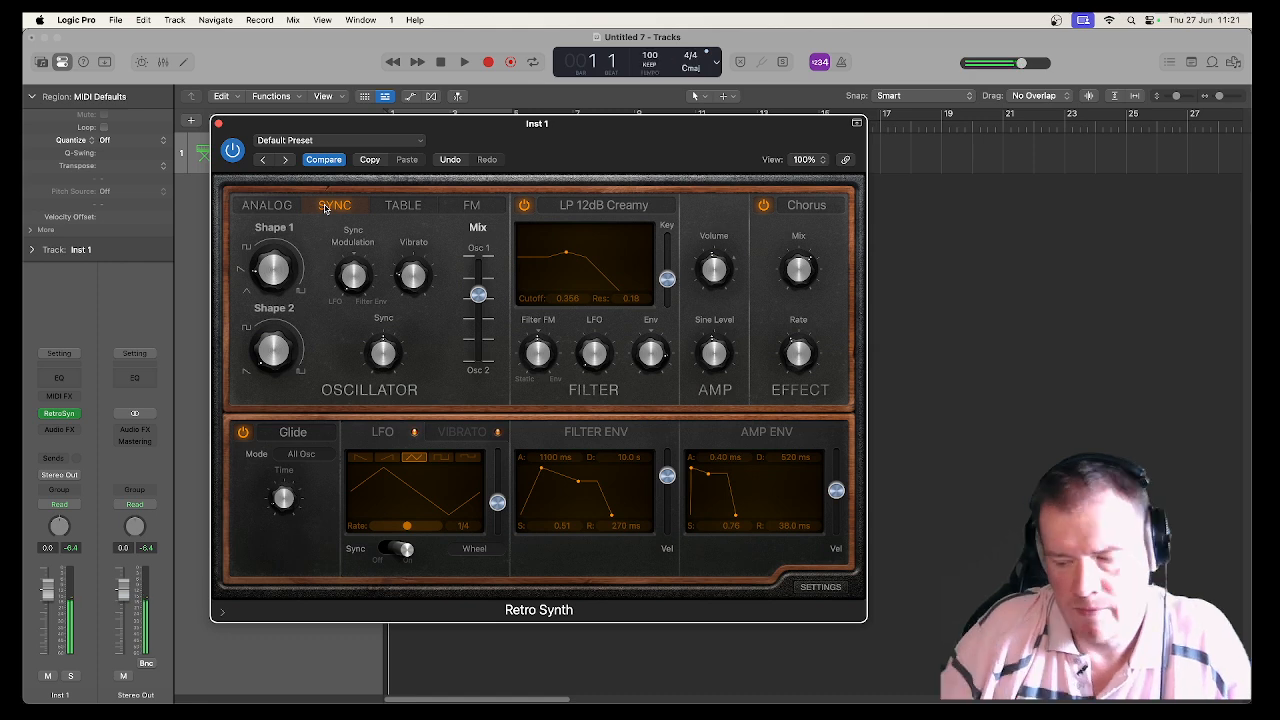
{"action": "left_click", "coordinate": [473, 207]}
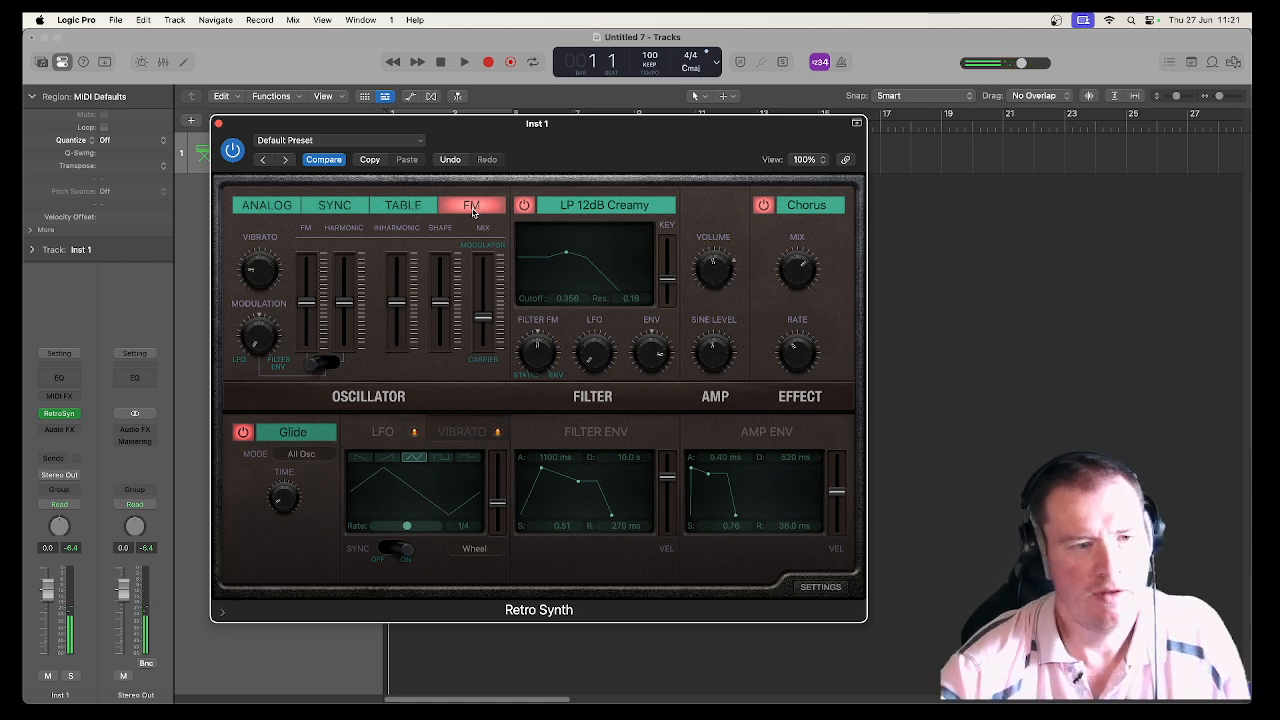
{"action": "left_click", "coordinate": [267, 203]}
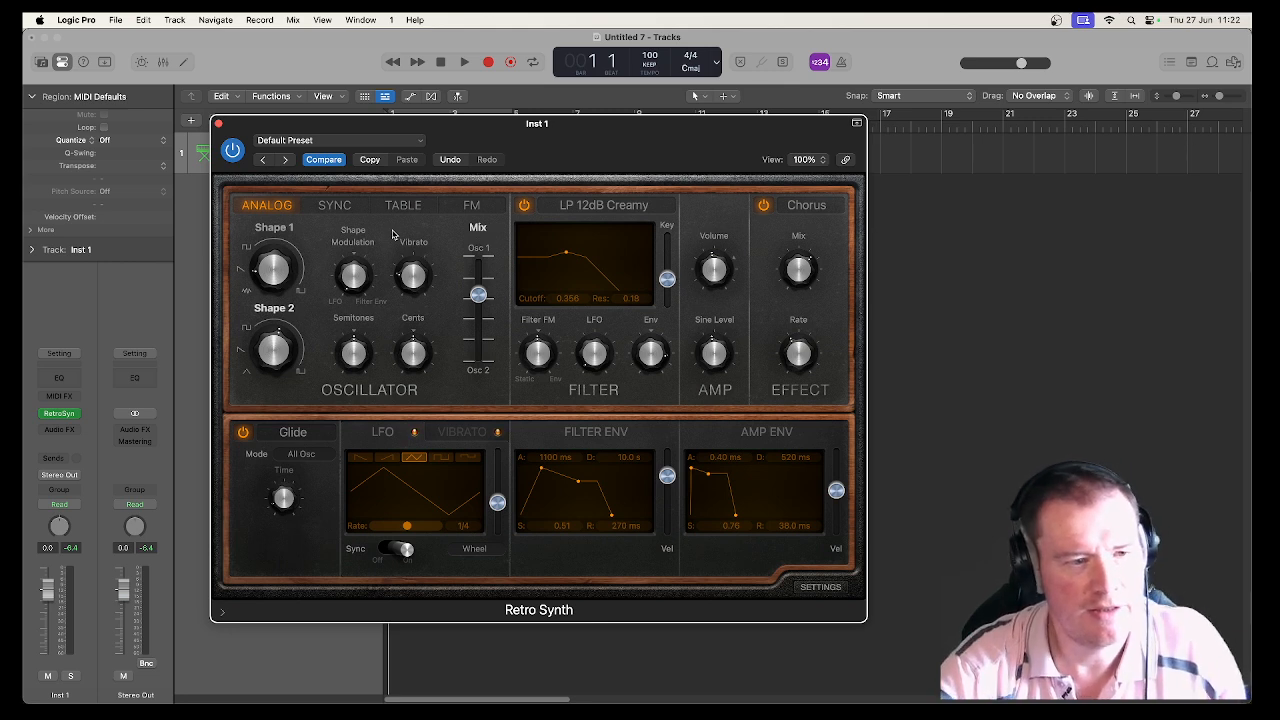
- Raise Shape 1 slightly and lower Shape 2 to 50.0 %, with Glide and the Chorus effect switched off
{"action": "left_click", "coordinate": [276, 265]}
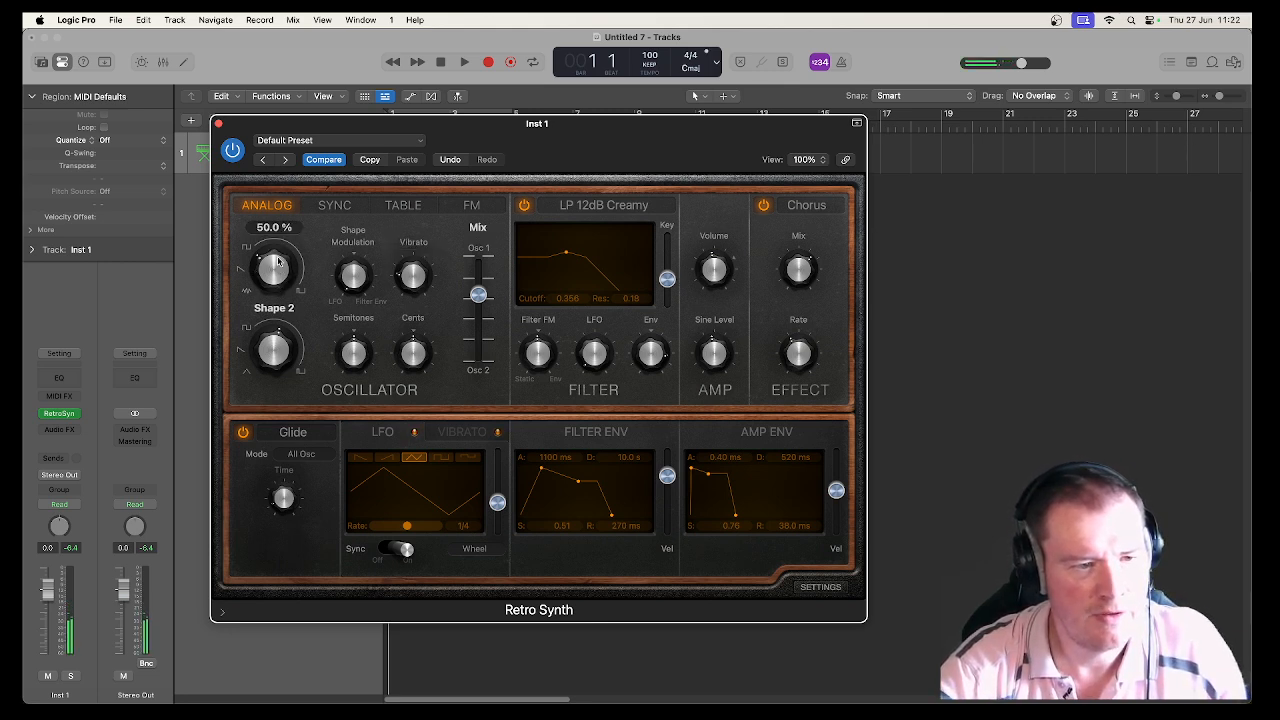
{"action": "mouse_move", "coordinate": [278, 262]}
{"action": "left_mouse_down"}
{"action": "mouse_move", "coordinate": [277, 245]}
{"action": "mouse_move", "coordinate": [276, 256]}
{"action": "left_mouse_up"}
{"action": "left_click", "coordinate": [243, 432]}
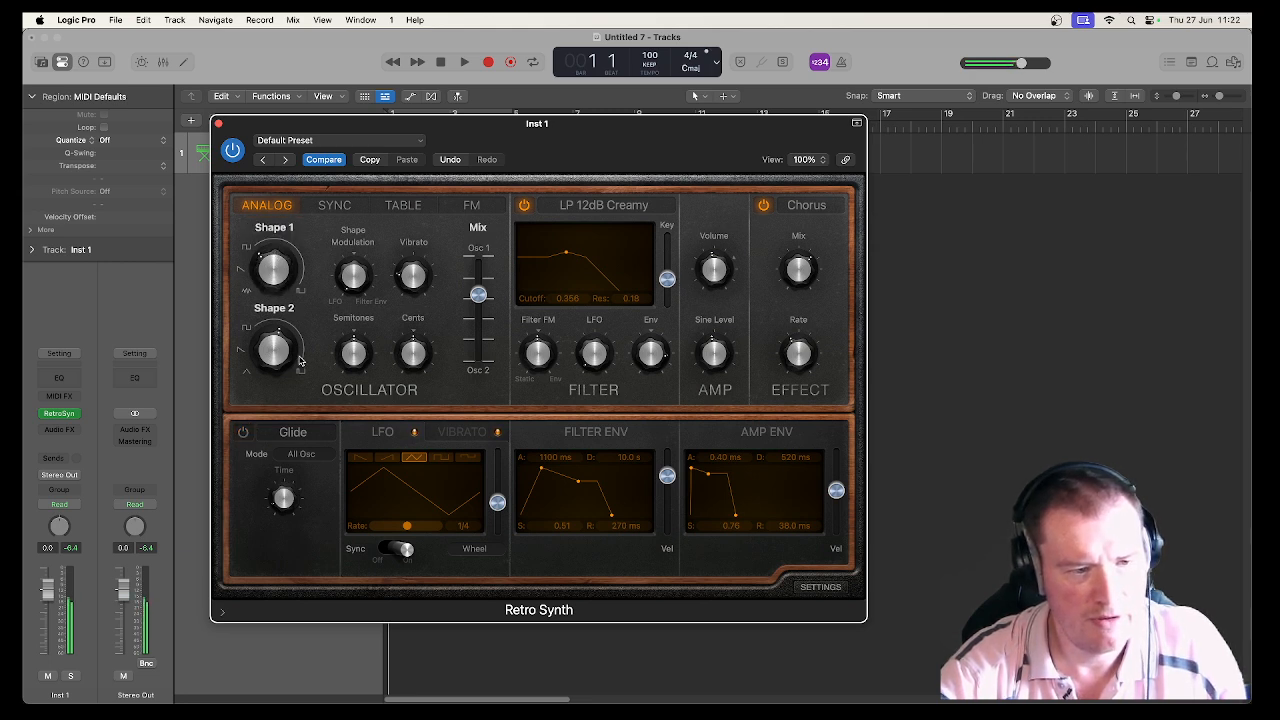
{"action": "left_click_drag", "start_coordinate": [299, 362], "coordinate": [292, 390]}
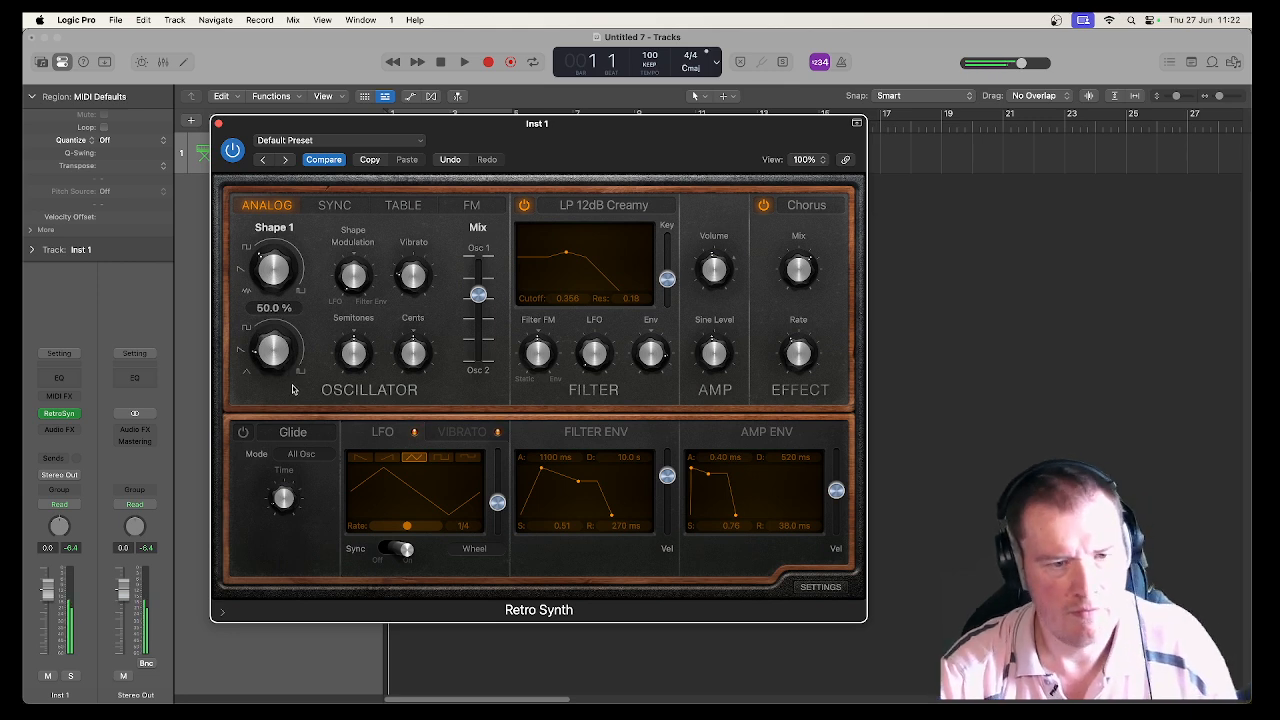
{"action": "left_click", "coordinate": [764, 207]}
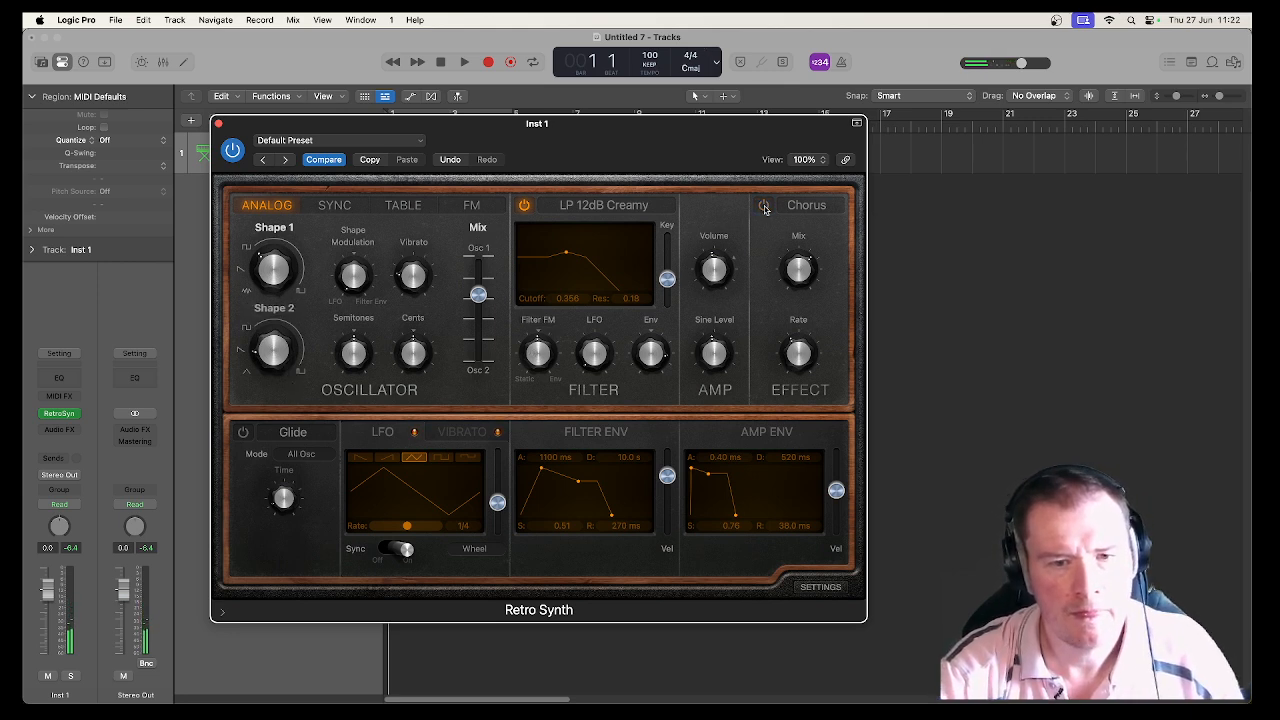
- Change the effect type to Flanger while it stays off and choose the LP 18dB Lush filter
{"action": "left_click", "coordinate": [774, 206]}
{"action": "left_click", "coordinate": [773, 227]}
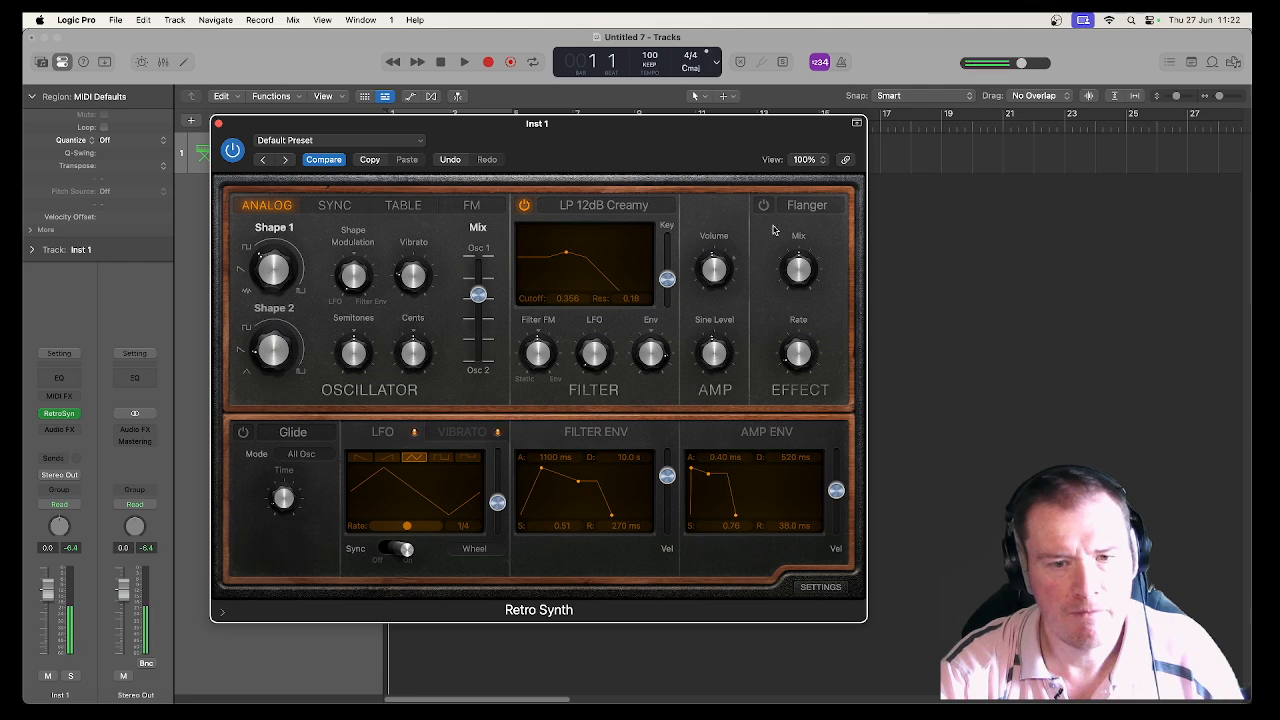
{"action": "left_click", "coordinate": [573, 207]}
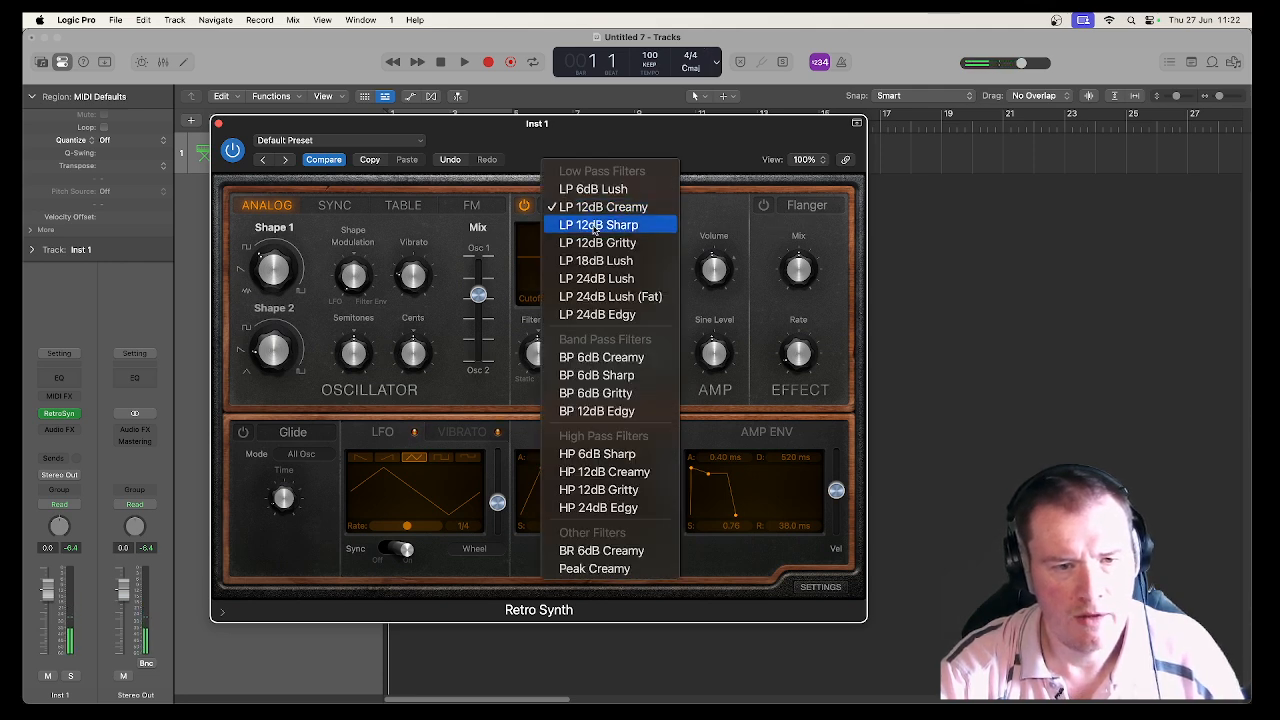
{"action": "left_click", "coordinate": [608, 262]}
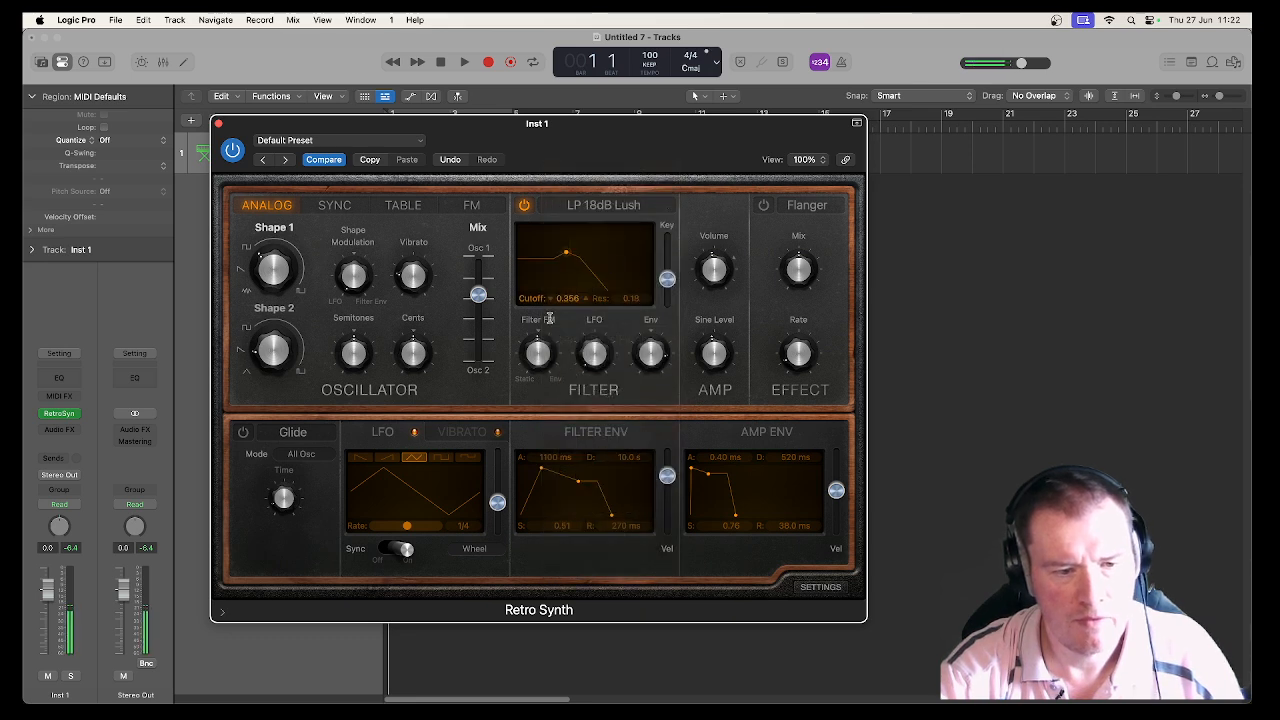
- Raise the LFO modulation slider to its maximum and shorten the filter envelope's attack to 15.0 ms
{"action": "left_click", "coordinate": [461, 432]}
{"action": "left_click_drag", "start_coordinate": [497, 467], "coordinate": [497, 453]}
{"action": "left_click", "coordinate": [464, 430]}
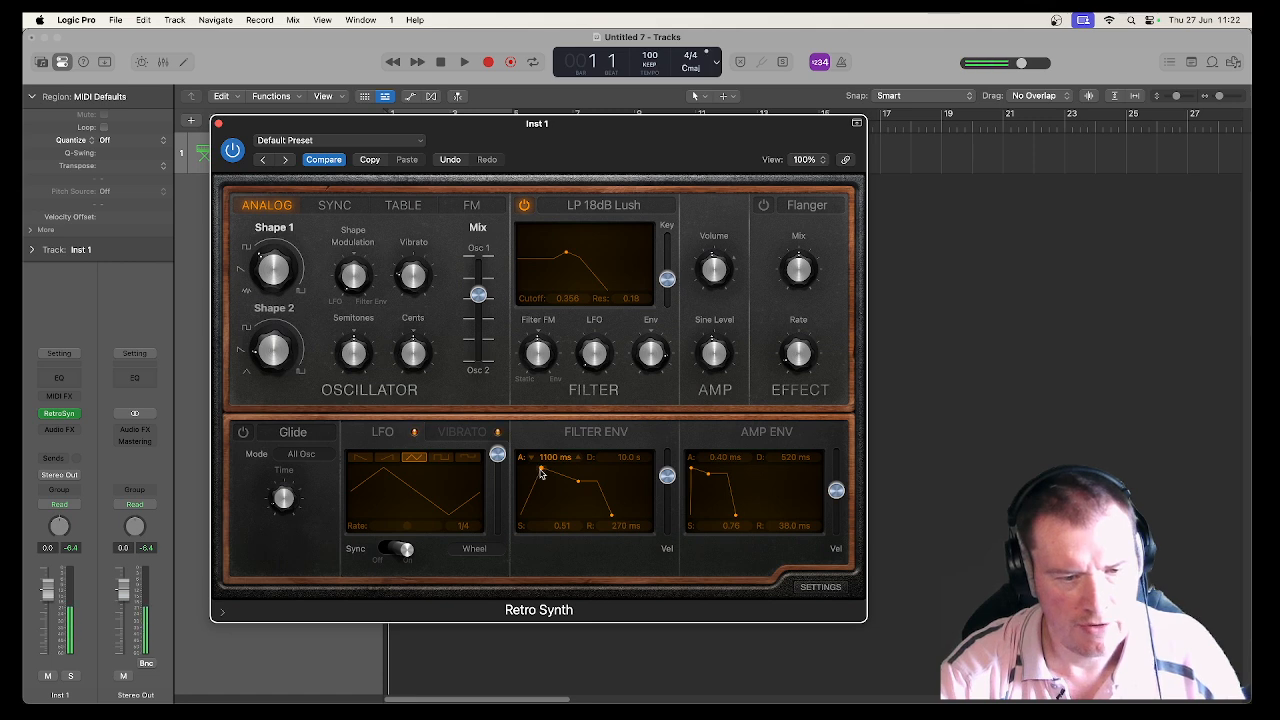
{"action": "left_click_drag", "start_coordinate": [541, 467], "coordinate": [527, 473]}
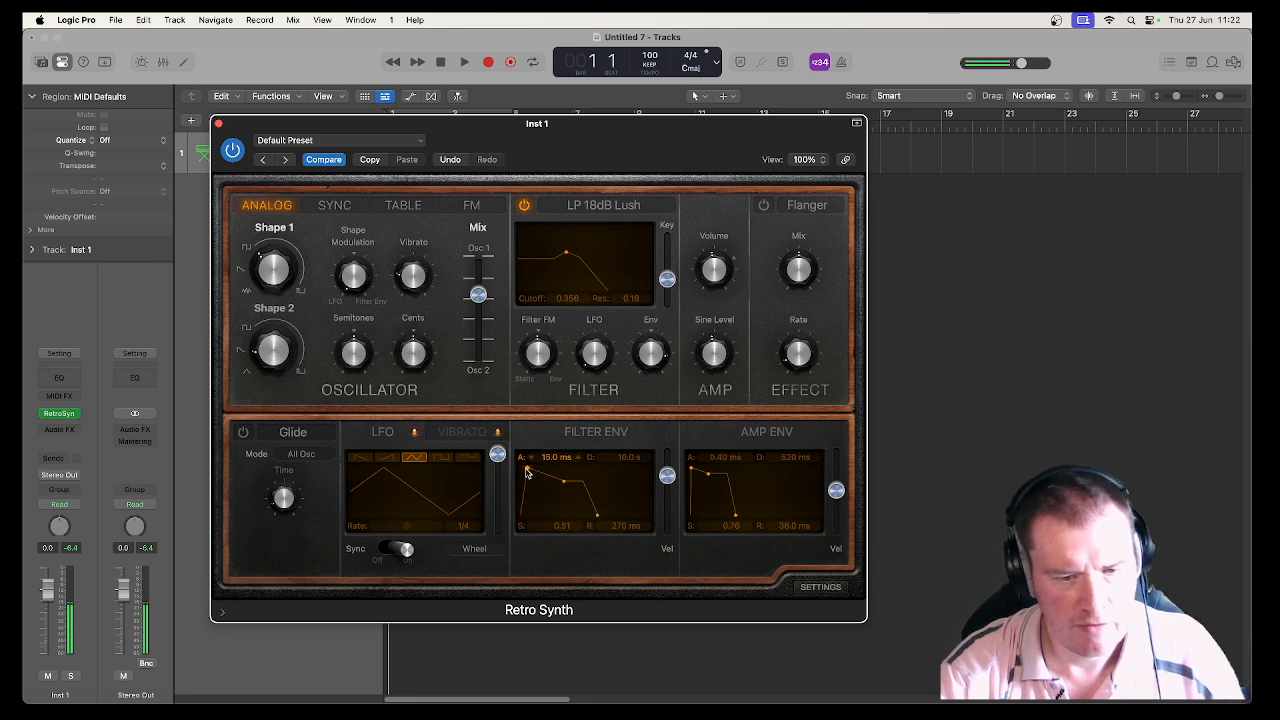
- Shift the oscillator Mix toward Osc 2 and set the amp envelope's attack to 76.0 ms
{"action": "left_click_drag", "start_coordinate": [478, 294], "coordinate": [478, 334]}
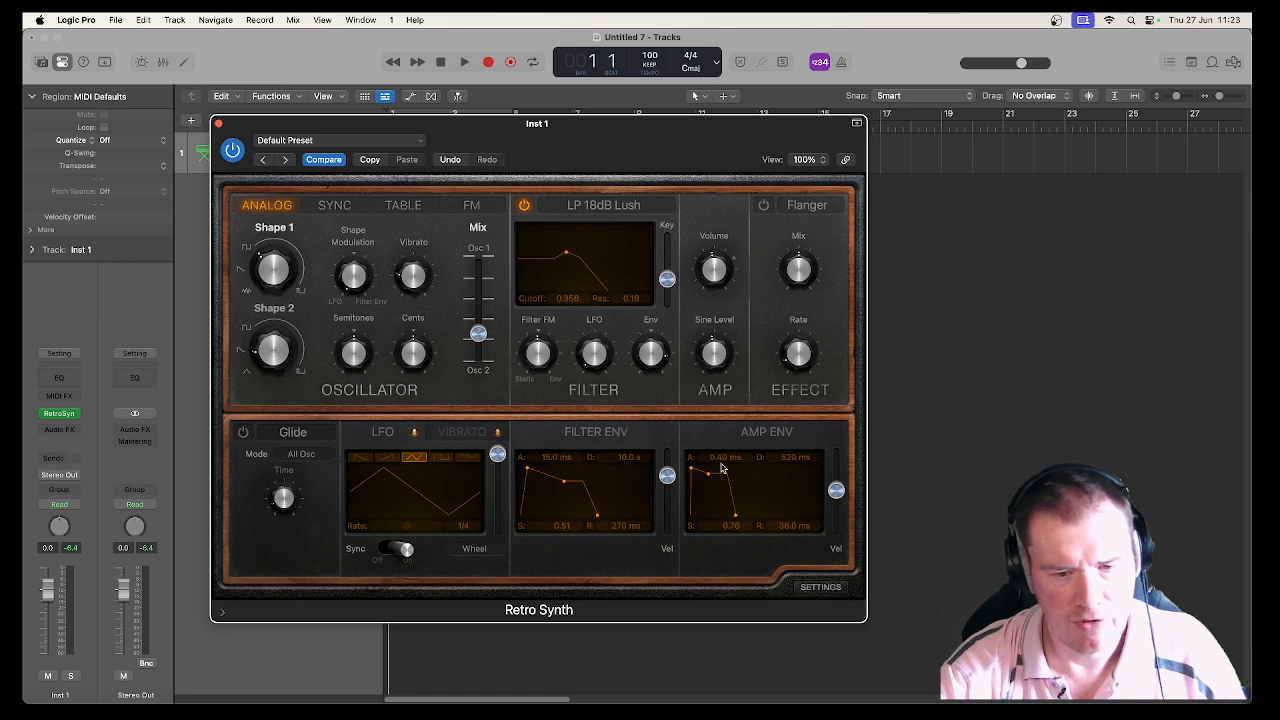
{"action": "left_click_drag", "start_coordinate": [697, 471], "coordinate": [704, 474]}
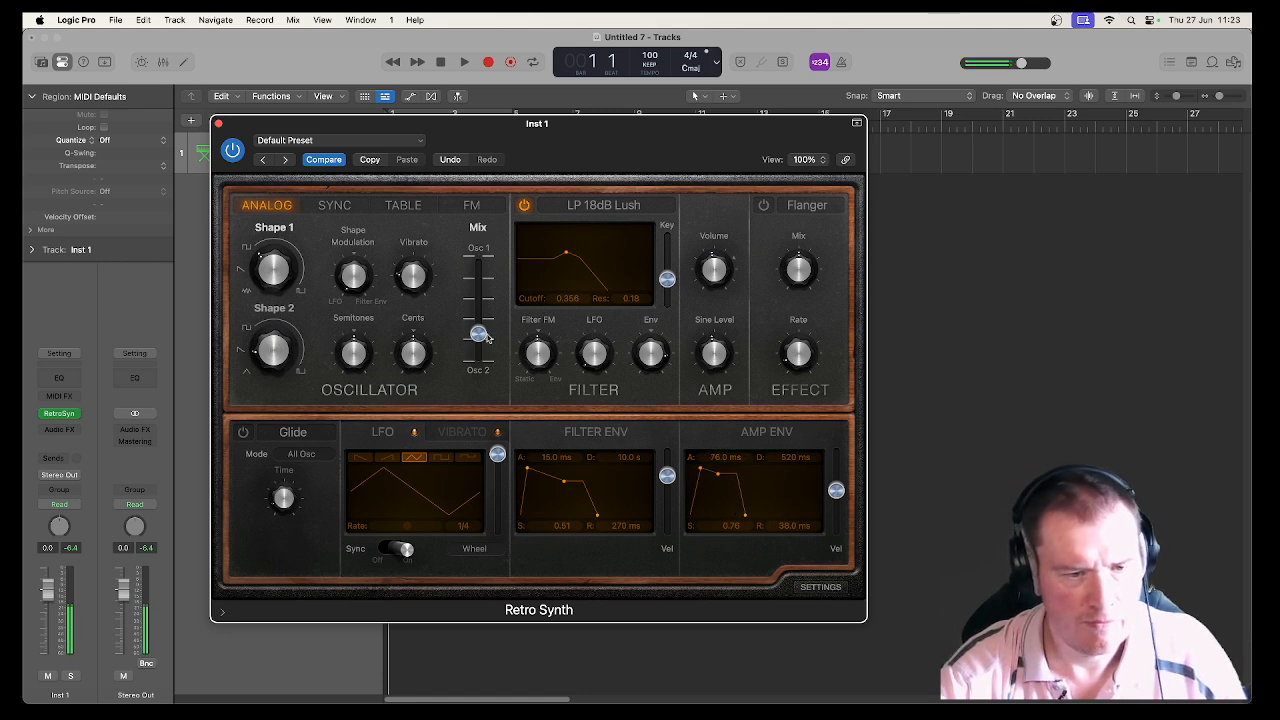
- Sweep the oscillator Mix between 0.08 and 0.83, leave it near the middle, and set Shape 1 to 40.7 %
{"action": "left_click_drag", "start_coordinate": [478, 333], "coordinate": [478, 271]}
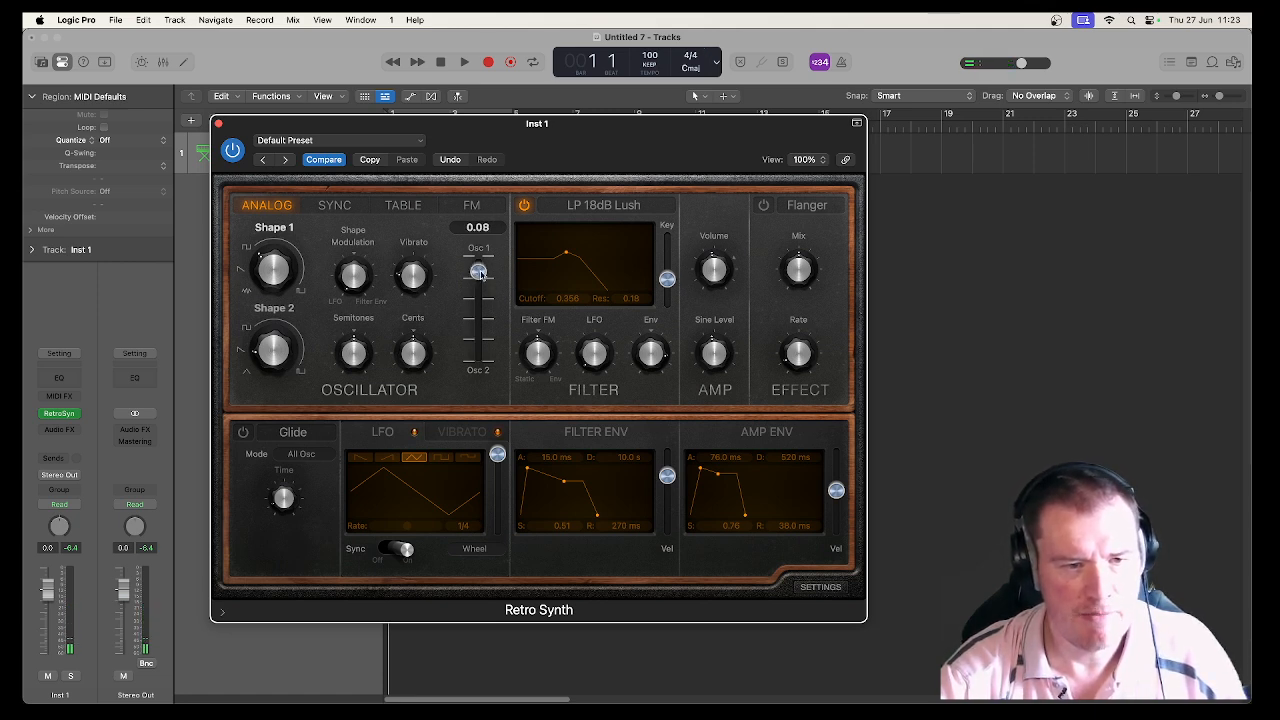
{"action": "left_click_drag", "start_coordinate": [480, 274], "coordinate": [481, 343]}
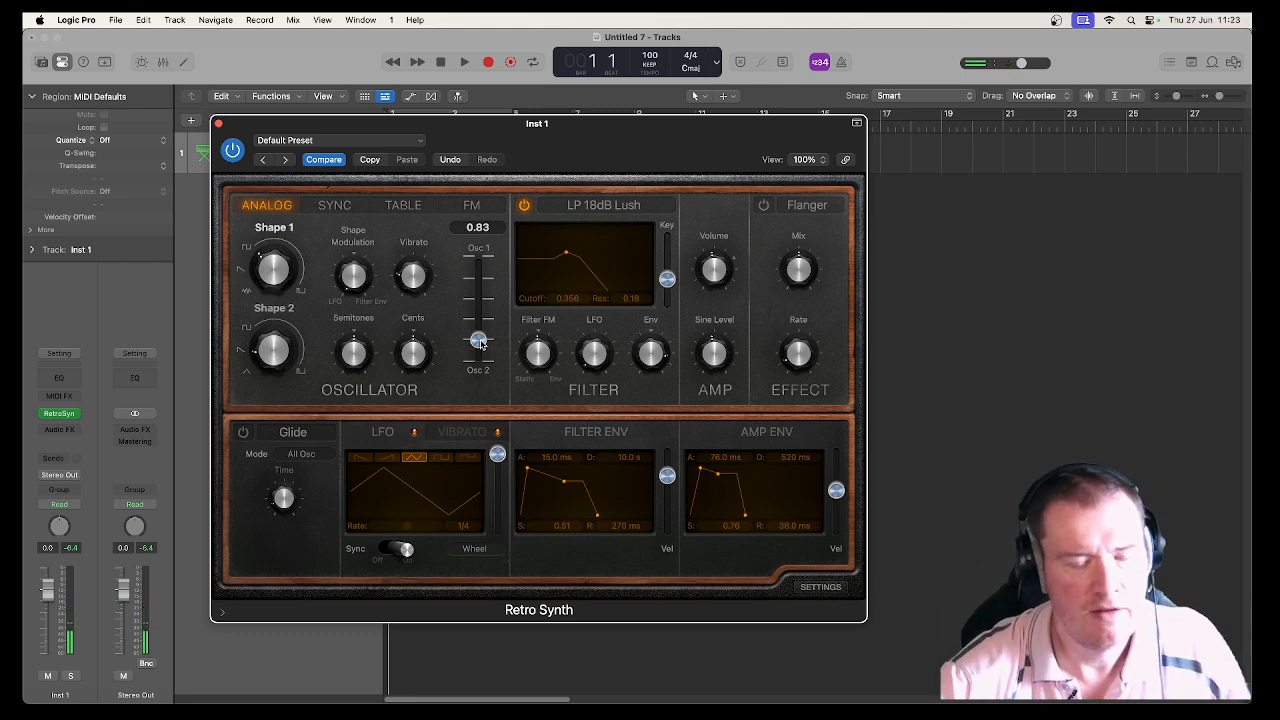
{"action": "left_click_drag", "start_coordinate": [480, 342], "coordinate": [484, 294]}
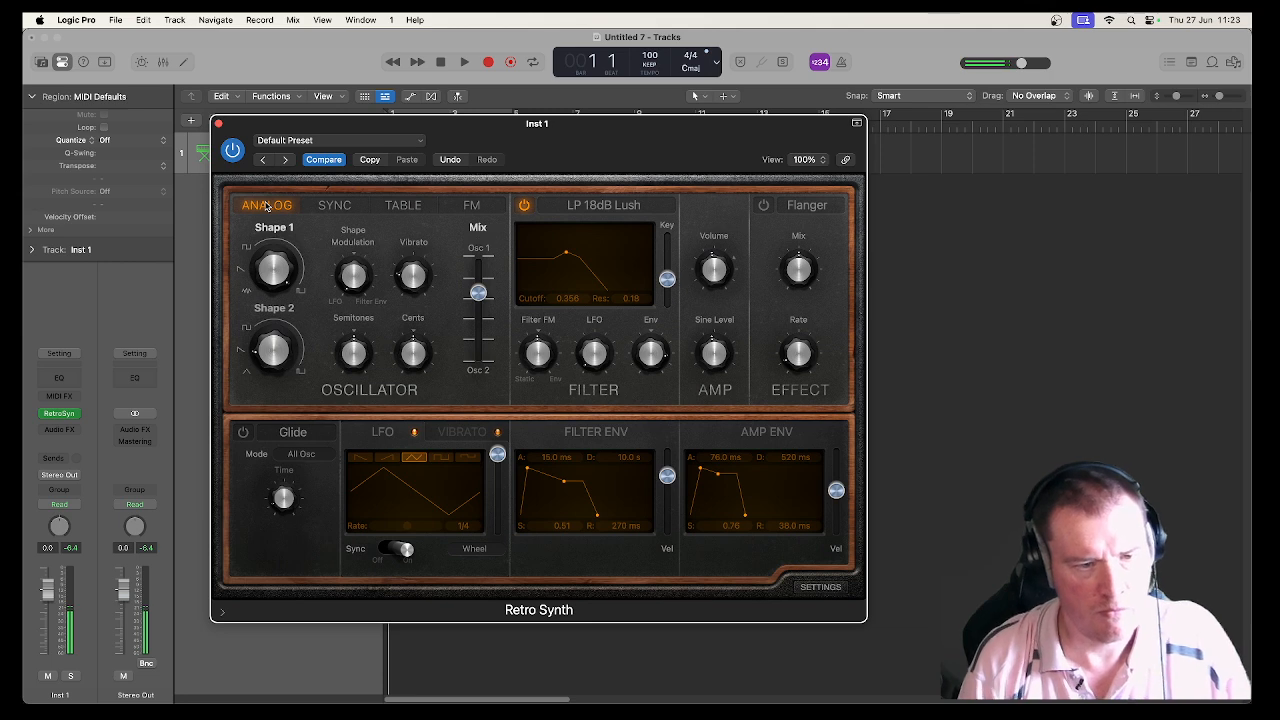
{"action": "left_click_drag", "start_coordinate": [272, 264], "coordinate": [280, 317]}
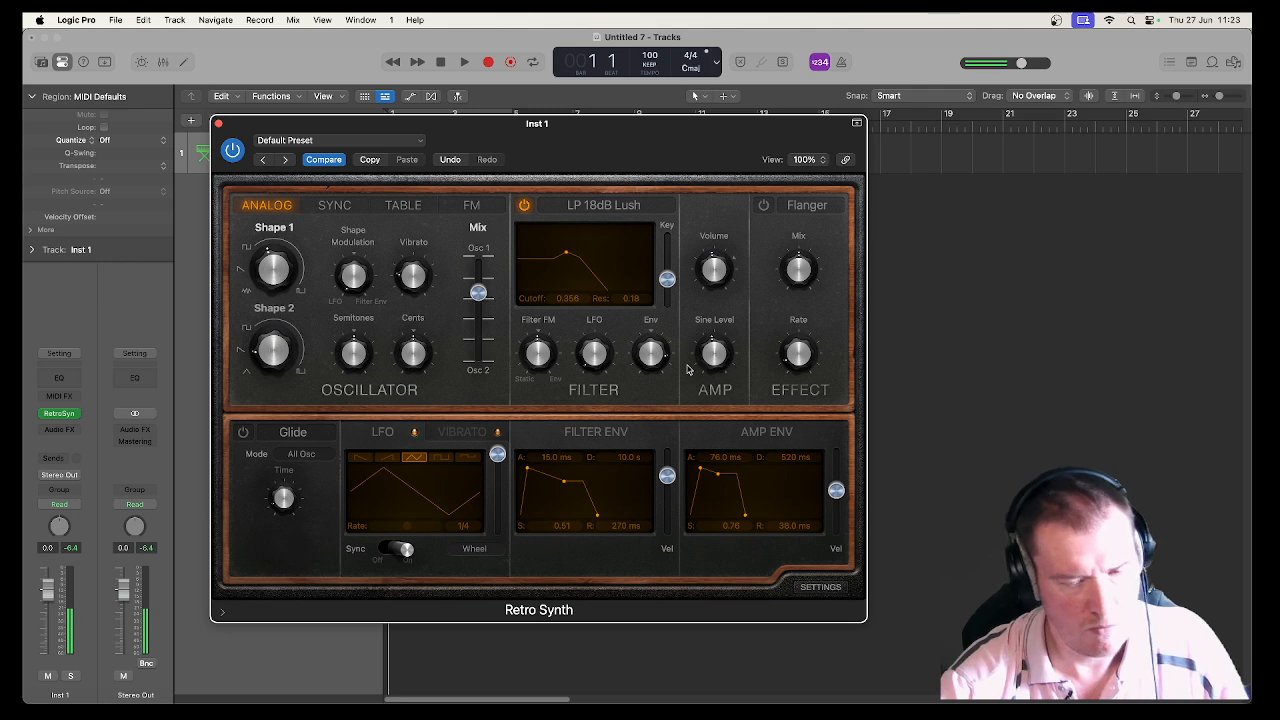
- Raise the amp's Sine Level and lower the filter cutoff to 0.100 with resonance 0.14
{"action": "left_click_drag", "start_coordinate": [714, 356], "coordinate": [702, 279]}
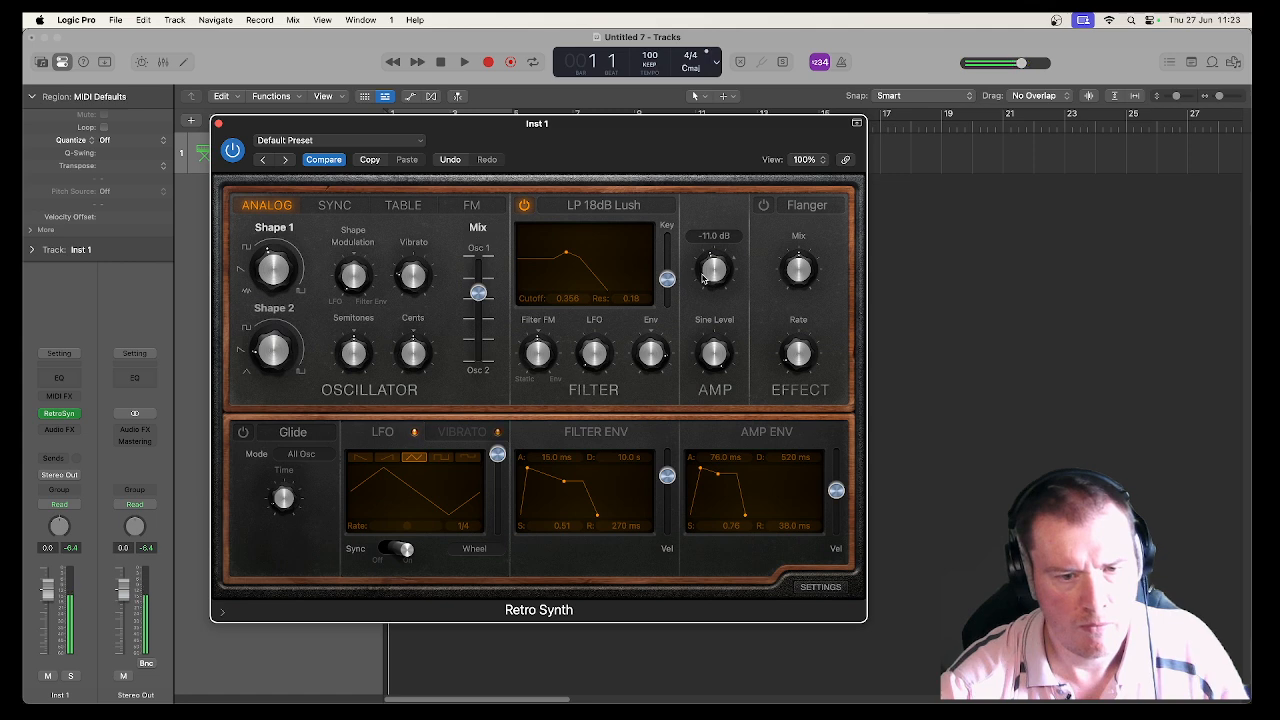
{"action": "left_click", "coordinate": [524, 206]}
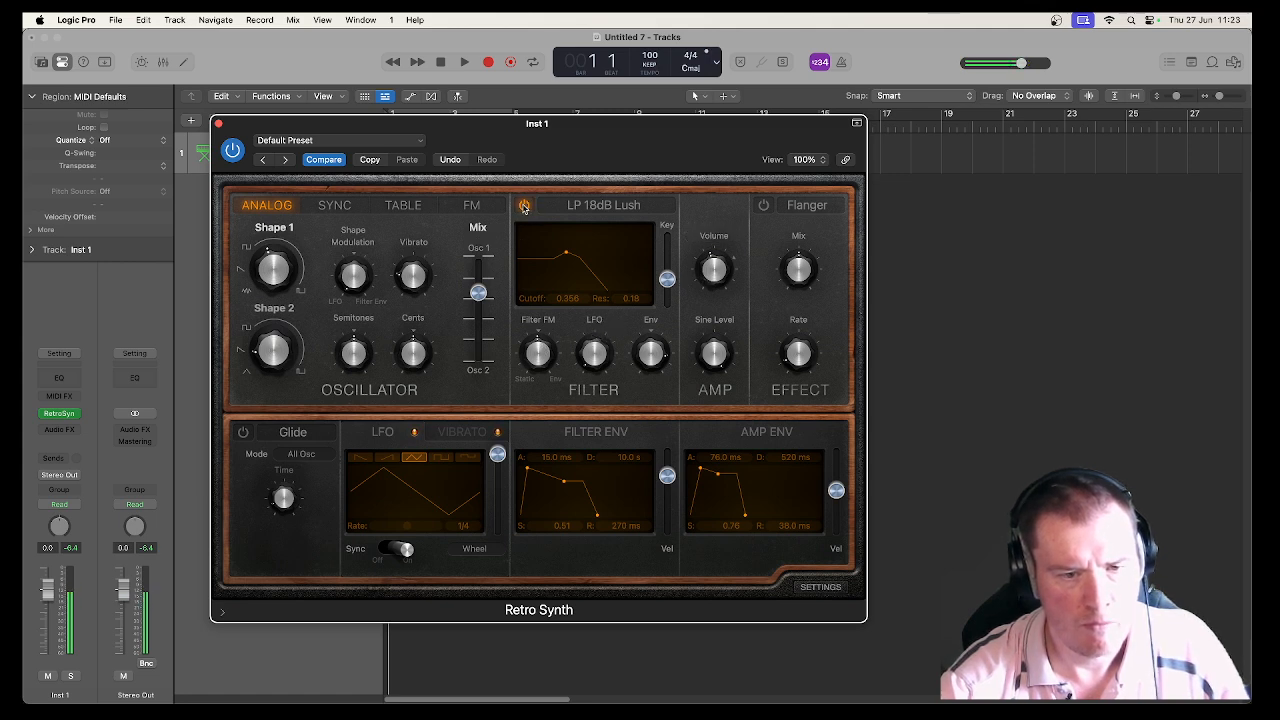
{"action": "left_click_drag", "start_coordinate": [563, 254], "coordinate": [528, 258]}
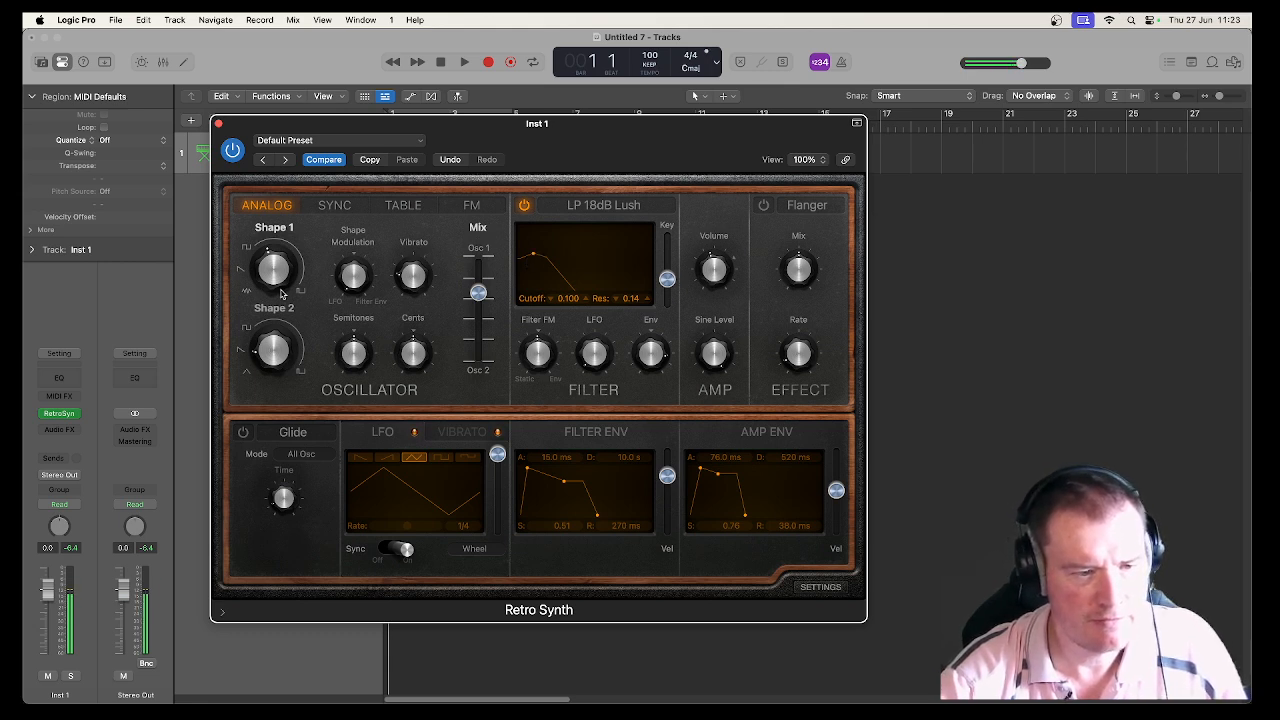
- Adjust Shape 1 and Shape 2 while shifting the oscillator Mix, leaving the Mix at 0.47
{"action": "left_click_drag", "start_coordinate": [476, 294], "coordinate": [474, 347]}
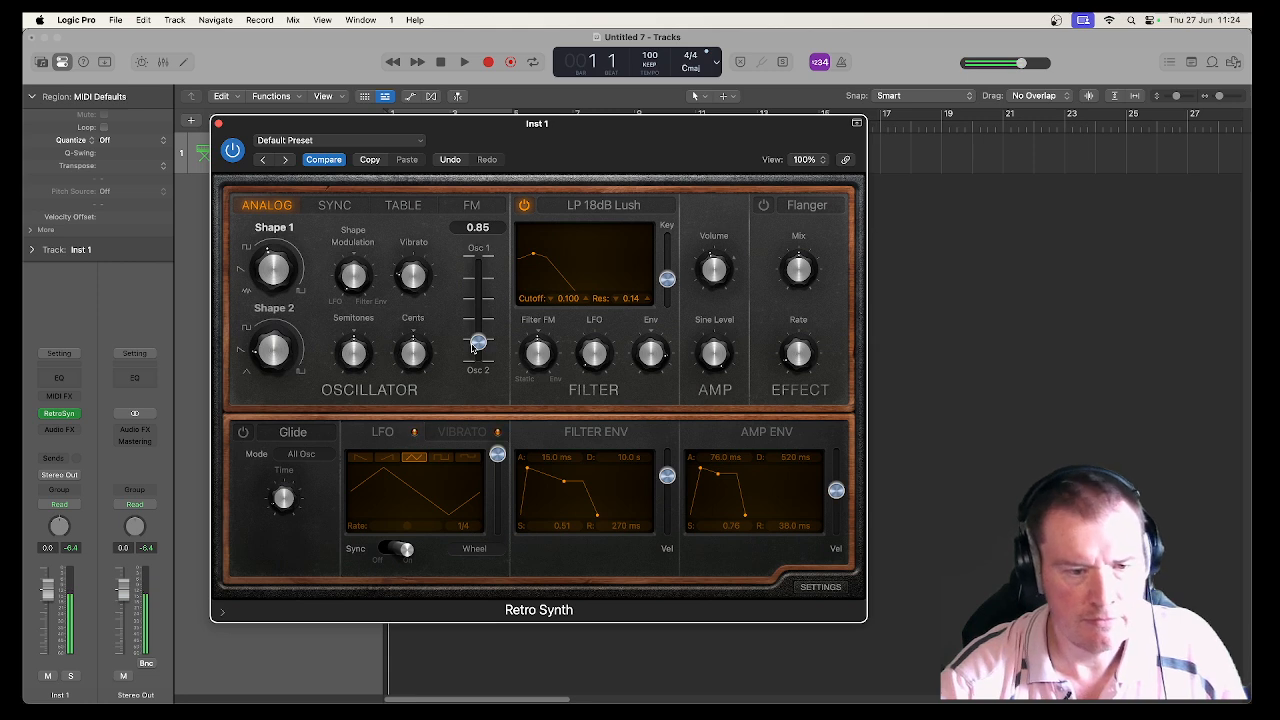
{"action": "left_click_drag", "start_coordinate": [473, 347], "coordinate": [474, 335]}
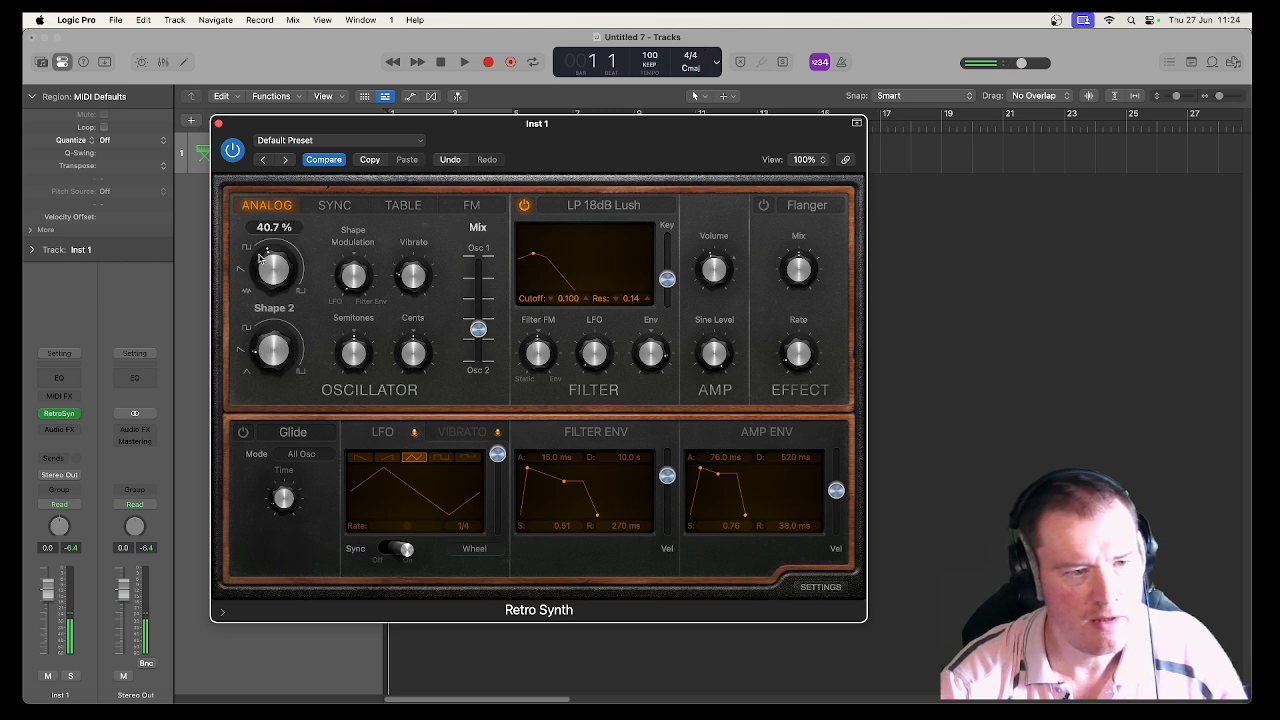
{"action": "left_click_drag", "start_coordinate": [278, 353], "coordinate": [266, 319]}
{"action": "mouse_move", "coordinate": [478, 328]}
{"action": "left_mouse_down"}
{"action": "mouse_move", "coordinate": [478, 296]}
{"action": "mouse_move", "coordinate": [478, 308]}
{"action": "left_mouse_up"}
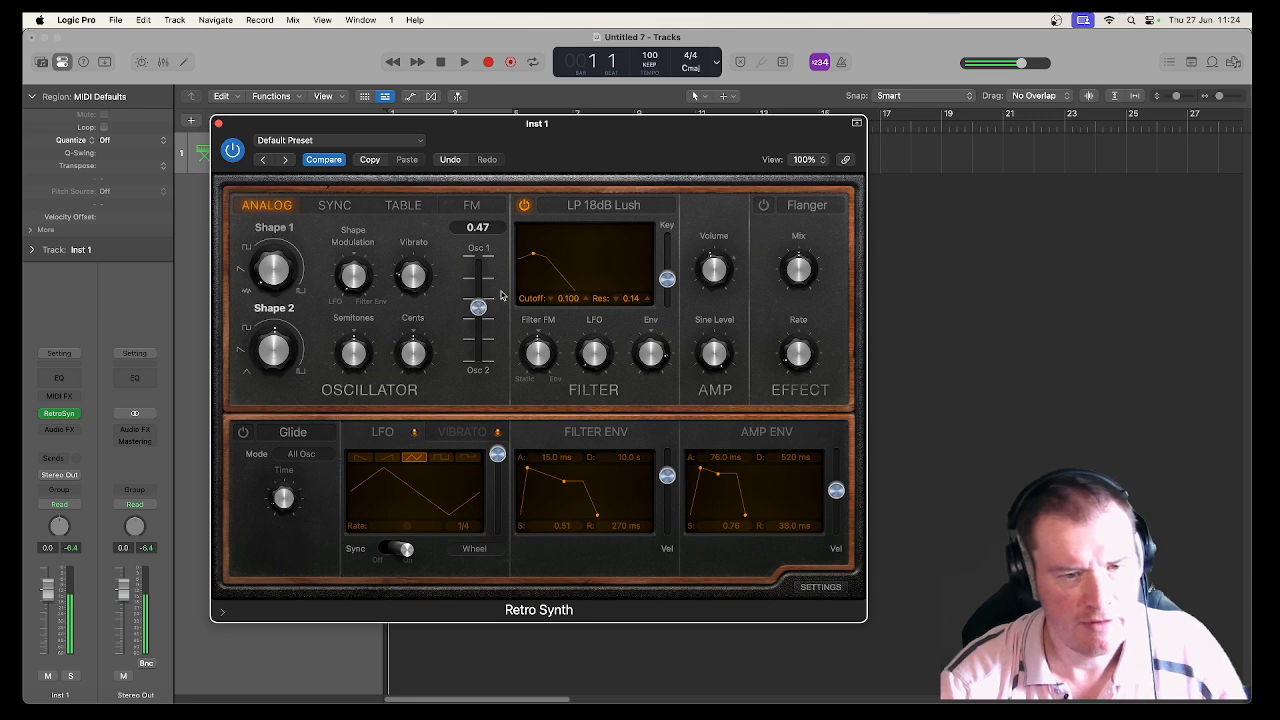
- Try the BP 6dB Creamy filter with cutoff 0.428 and resonance 0.12
{"action": "left_click", "coordinate": [591, 205]}
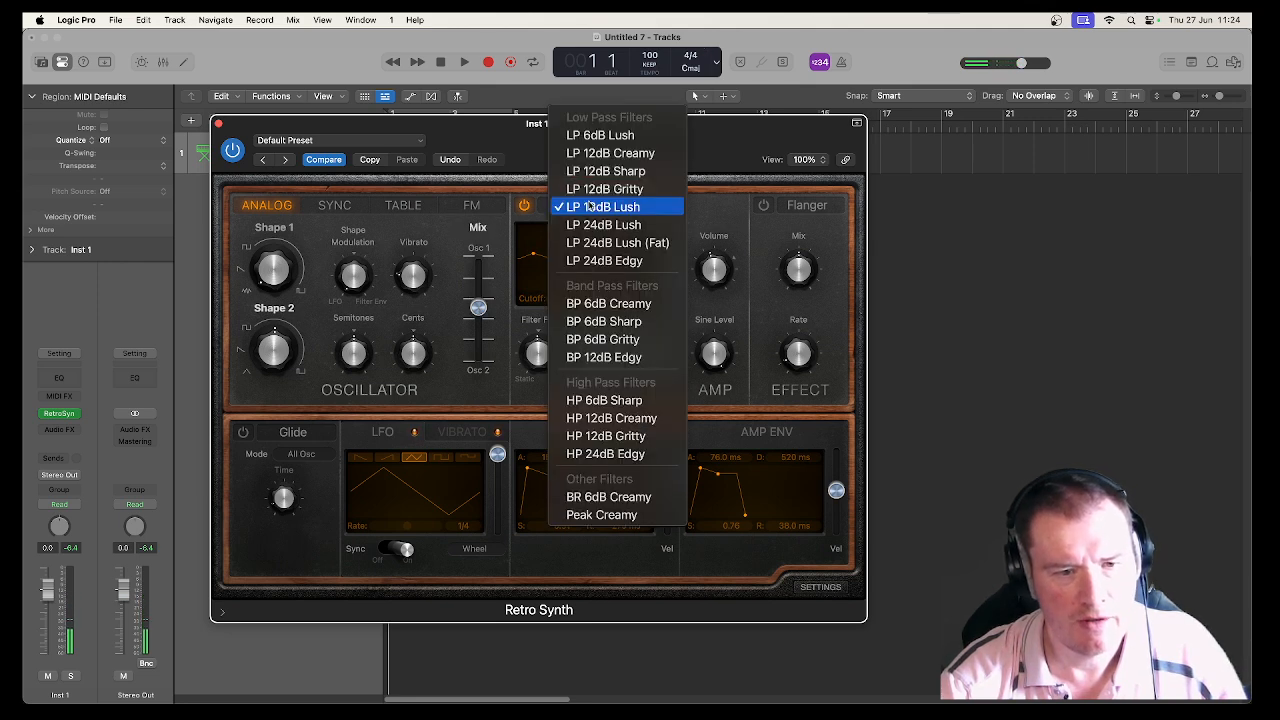
{"action": "left_click", "coordinate": [620, 303]}
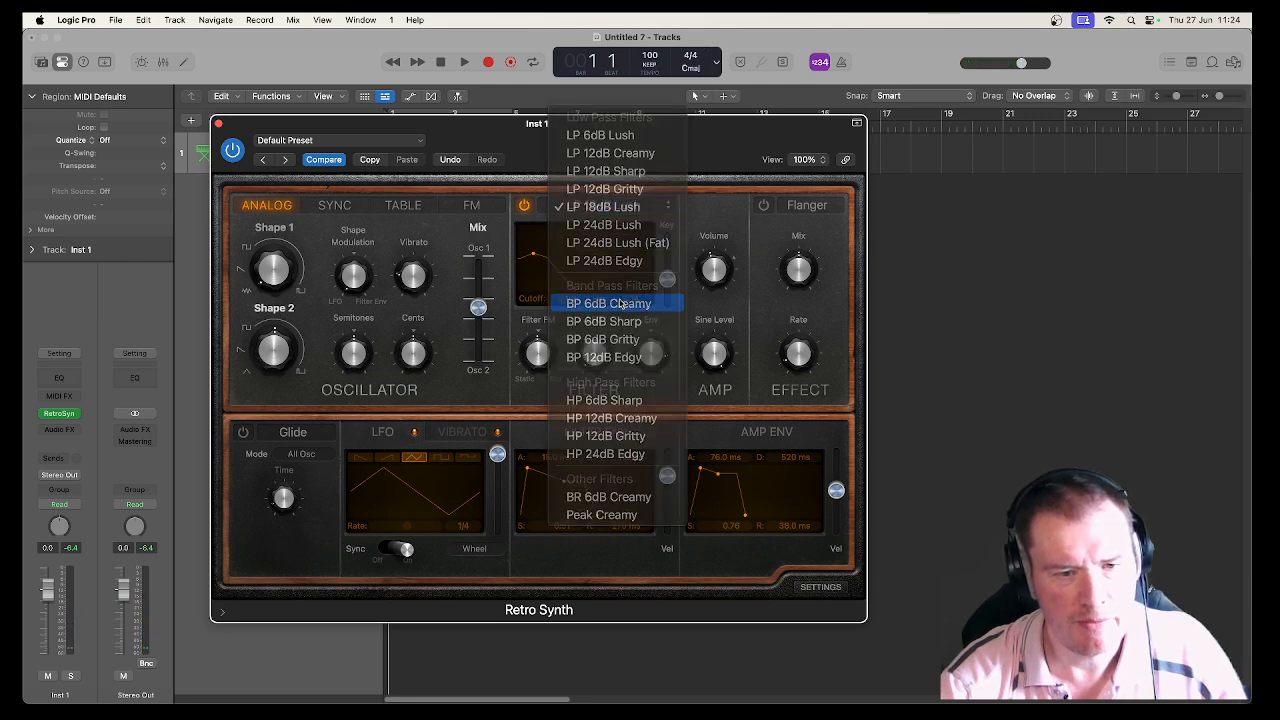
{"action": "left_click_drag", "start_coordinate": [533, 258], "coordinate": [574, 257]}
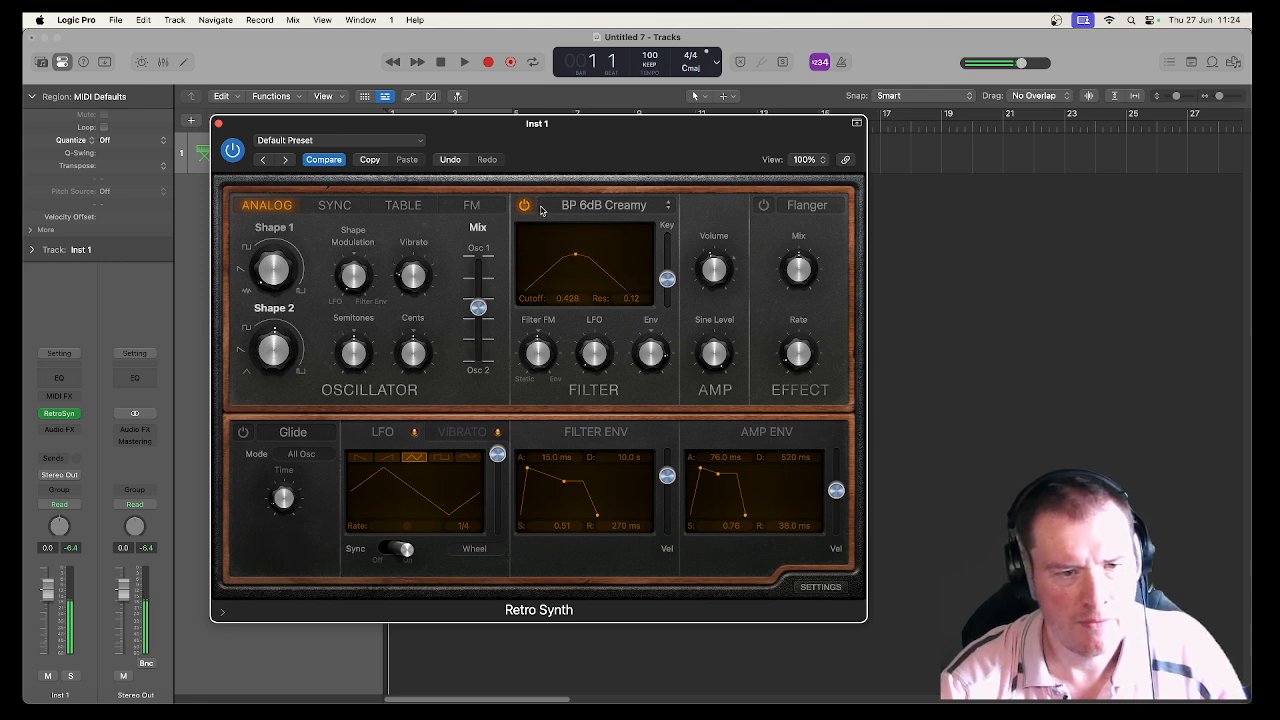
- Switch the filter to HP 6dB Sharp with cutoff 0.530 and resonance 0.00
{"action": "left_click", "coordinate": [591, 208]}
{"action": "left_click", "coordinate": [607, 302]}
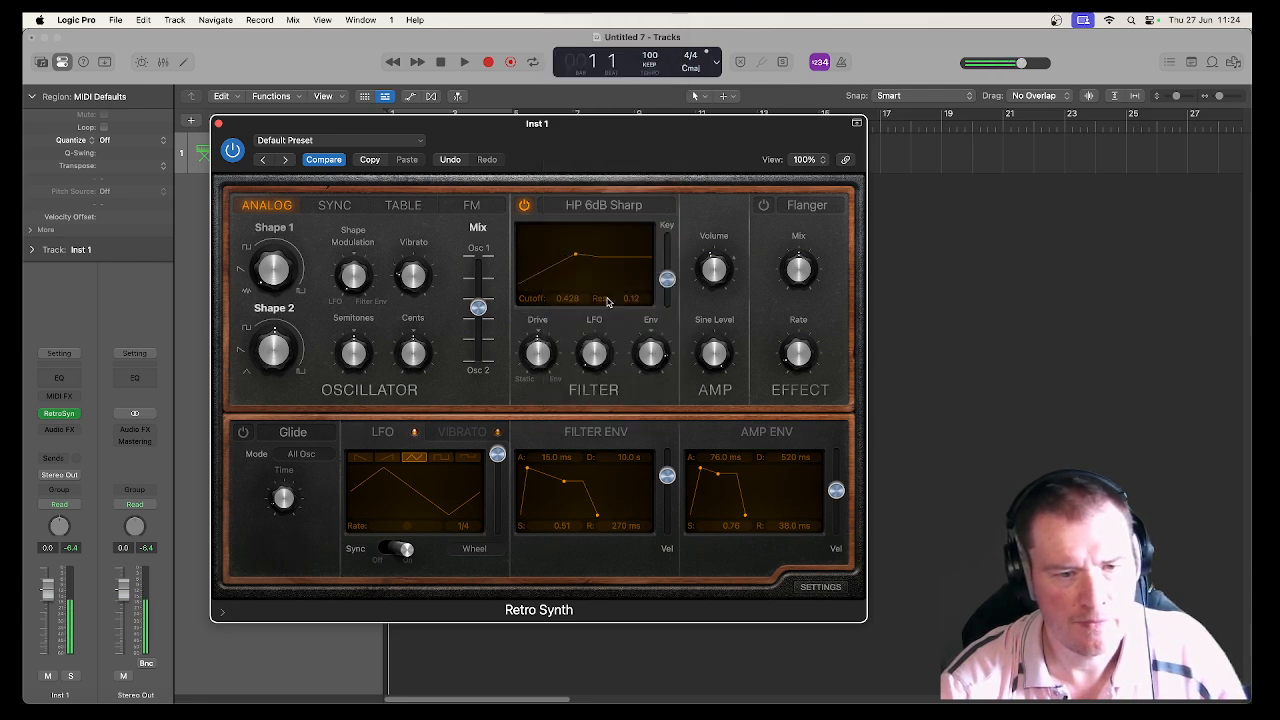
{"action": "left_click_drag", "start_coordinate": [575, 255], "coordinate": [589, 292]}
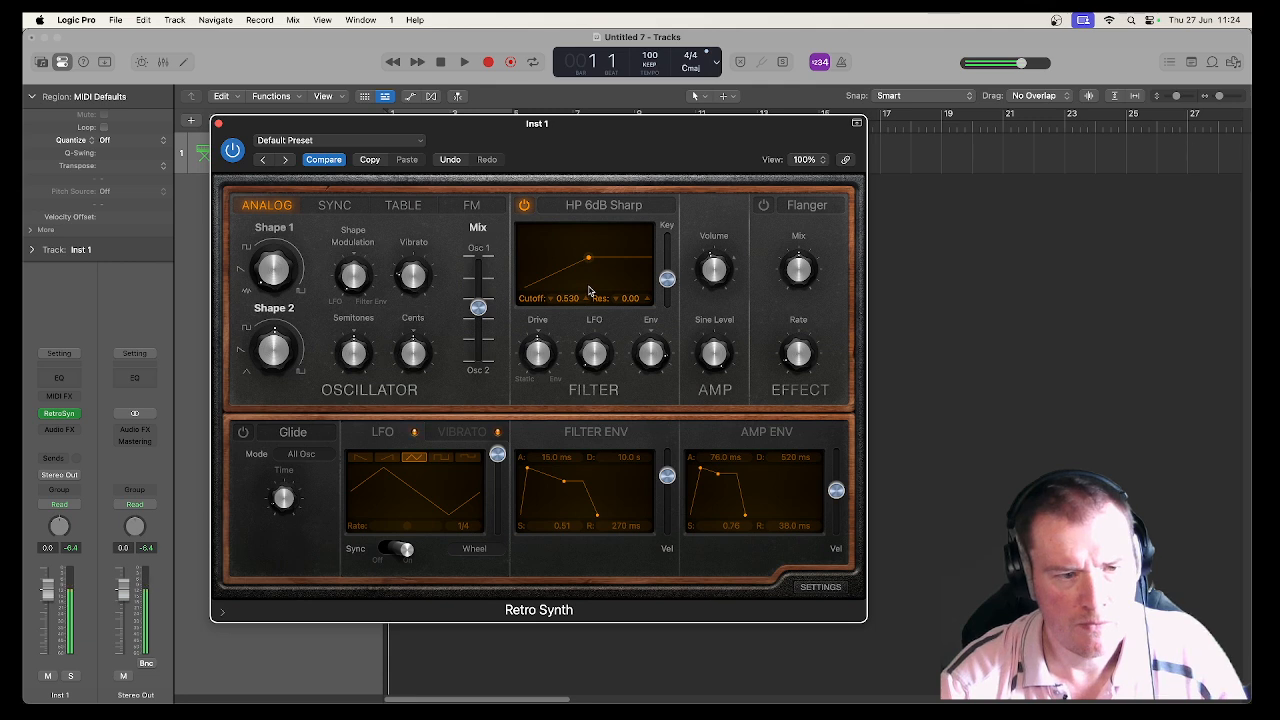
- Set the oscillator's Shape Modulation to 0.260 and its Vibrato to 0.56 semi
{"action": "mouse_move", "coordinate": [357, 268]}
{"action": "left_click_drag", "start_coordinate": [354, 280], "coordinate": [351, 210]}
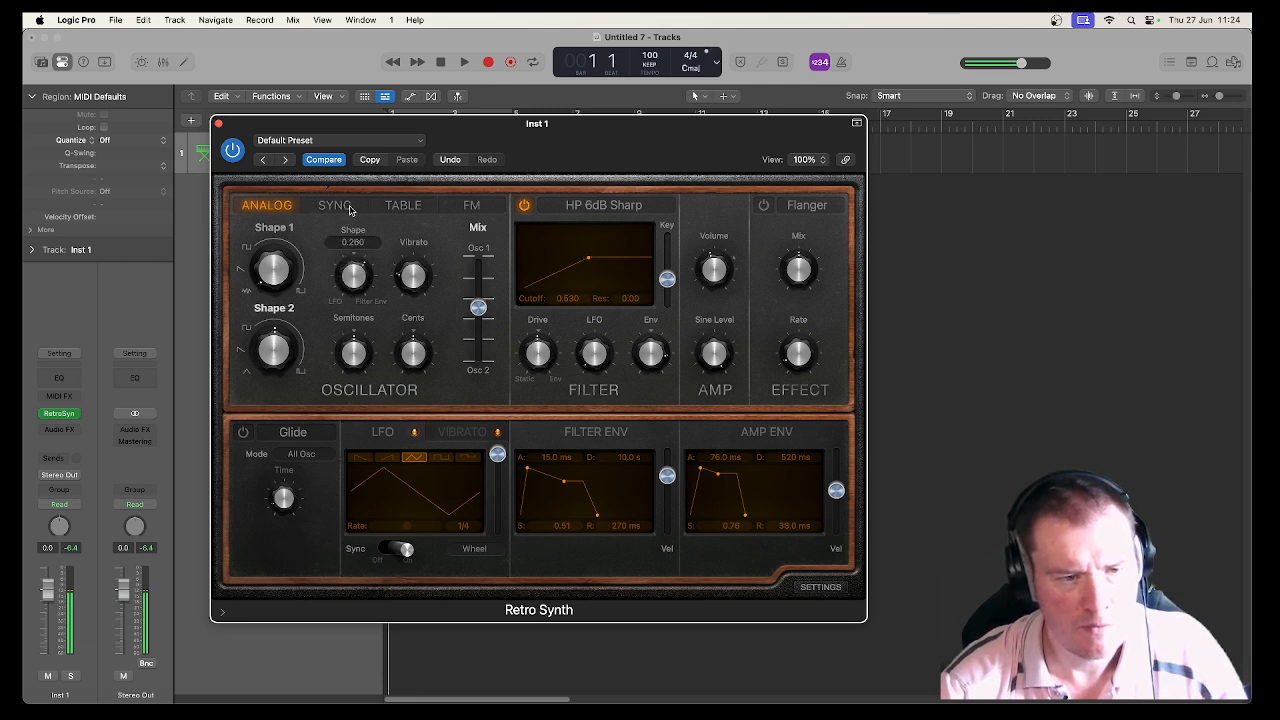
{"action": "mouse_move", "coordinate": [405, 269]}
{"action": "left_mouse_down"}
{"action": "mouse_move", "coordinate": [411, 311]}
{"action": "mouse_move", "coordinate": [399, 247]}
{"action": "mouse_move", "coordinate": [410, 309]}
{"action": "mouse_move", "coordinate": [401, 288]}
{"action": "left_mouse_up"}
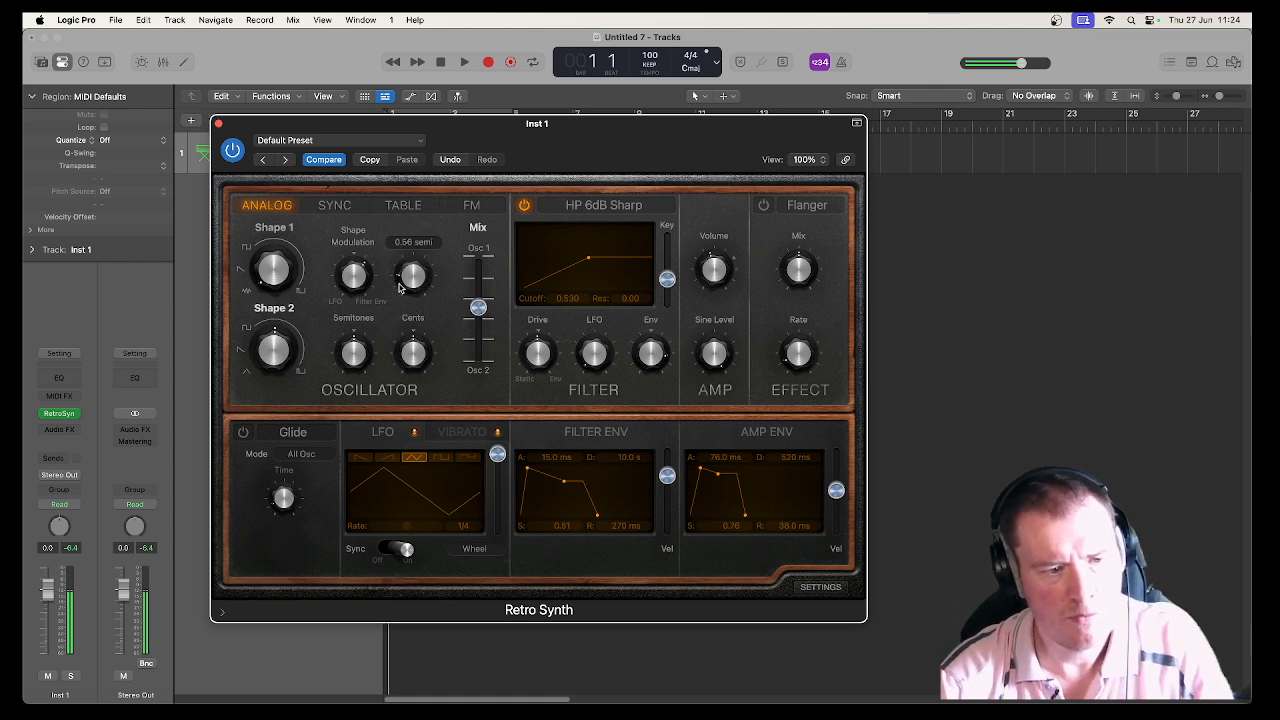
- Shift the oscillator Mix toward Osc 2 and turn Shape 2 up, then partly back down
{"action": "mouse_move", "coordinate": [274, 352]}
{"action": "left_mouse_down"}
{"action": "mouse_move", "coordinate": [279, 405]}
{"action": "mouse_move", "coordinate": [272, 332]}
{"action": "left_mouse_up"}
{"action": "left_click_drag", "start_coordinate": [479, 309], "coordinate": [483, 339]}
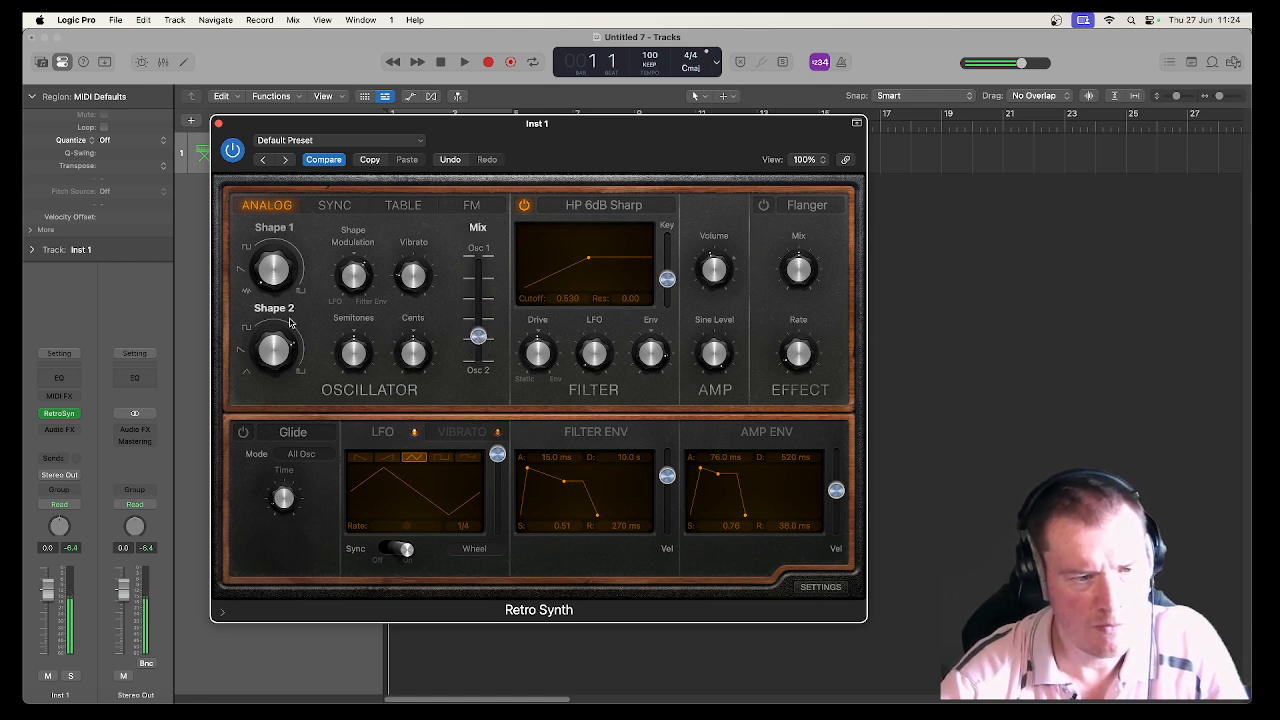
{"action": "left_click_drag", "start_coordinate": [276, 346], "coordinate": [290, 373]}
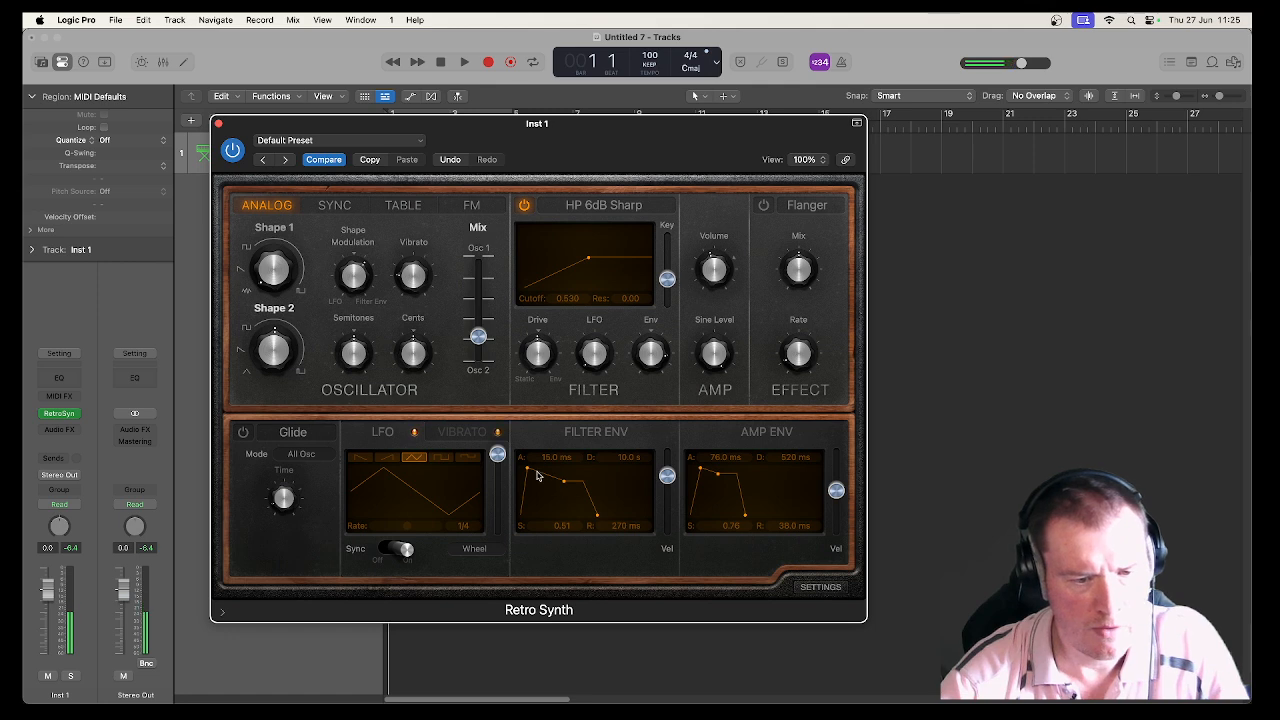
- Lengthen the filter envelope's attack to 5200 ms and turn on the effect with Chorus selected
{"action": "mouse_move", "coordinate": [529, 472]}
{"action": "left_mouse_down"}
{"action": "mouse_move", "coordinate": [568, 475]}
{"action": "mouse_move", "coordinate": [553, 477]}
{"action": "left_mouse_up"}
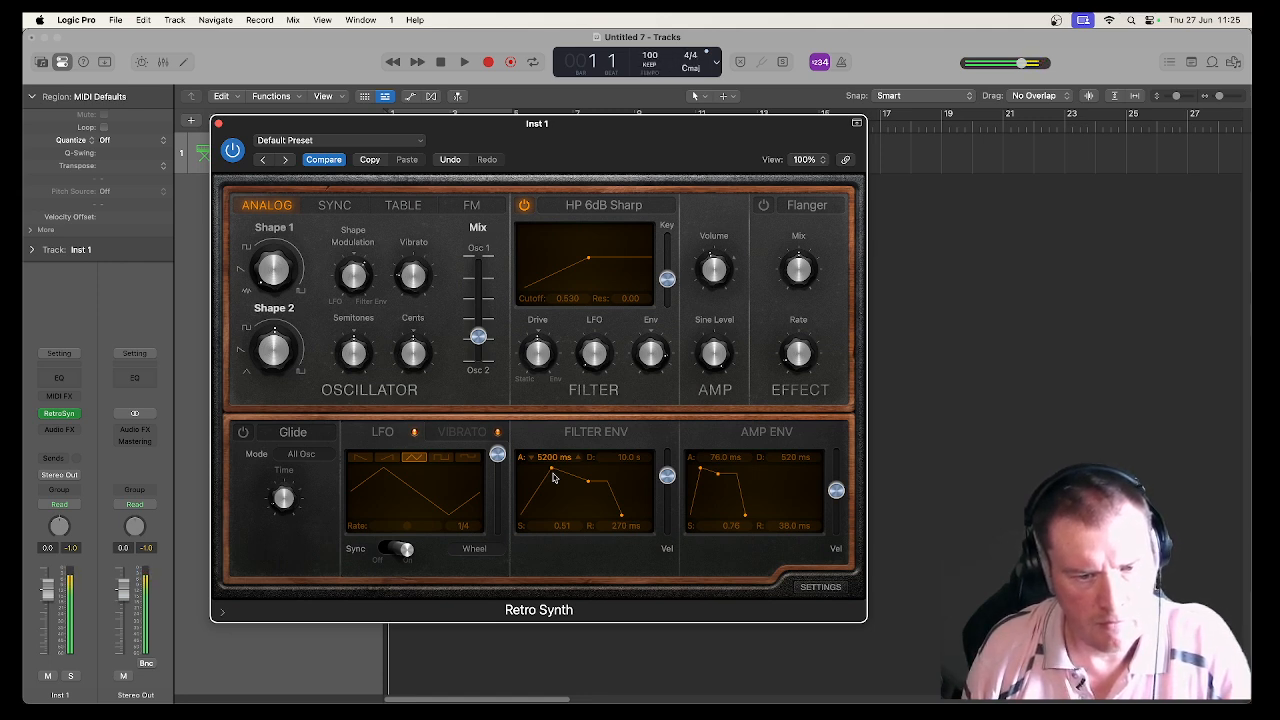
{"action": "left_click", "coordinate": [764, 206]}
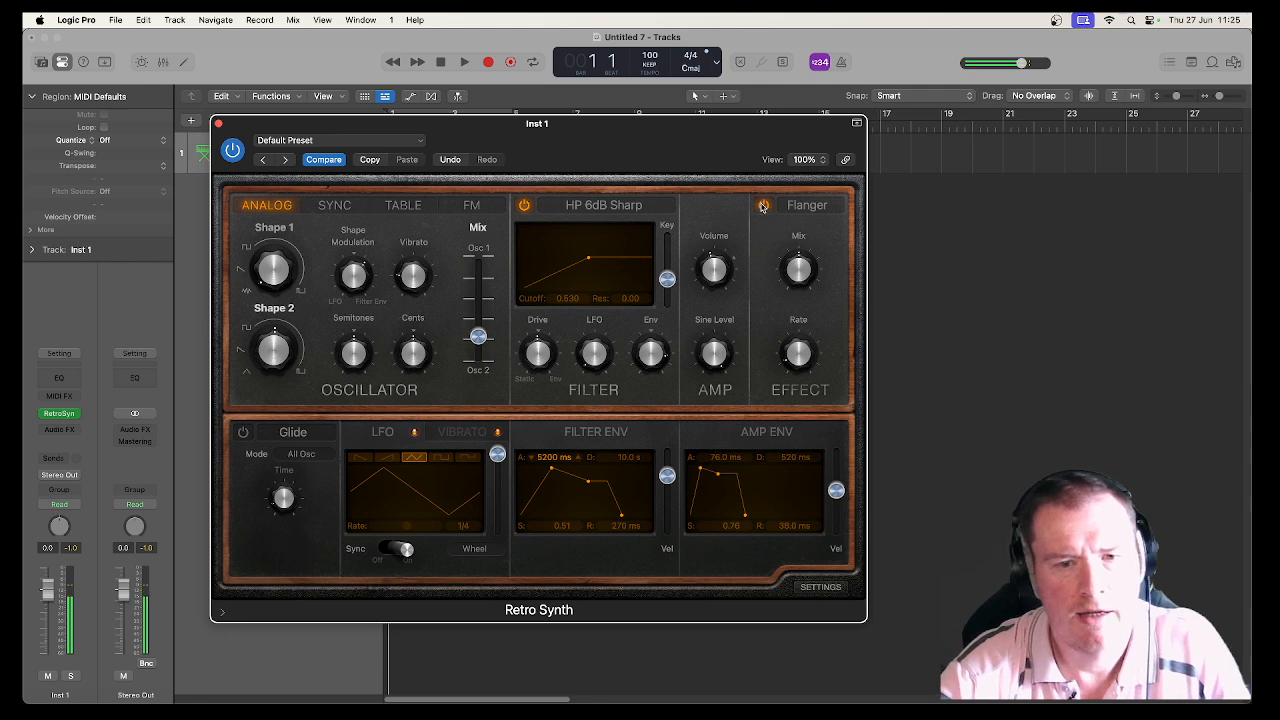
{"action": "left_click", "coordinate": [810, 206]}
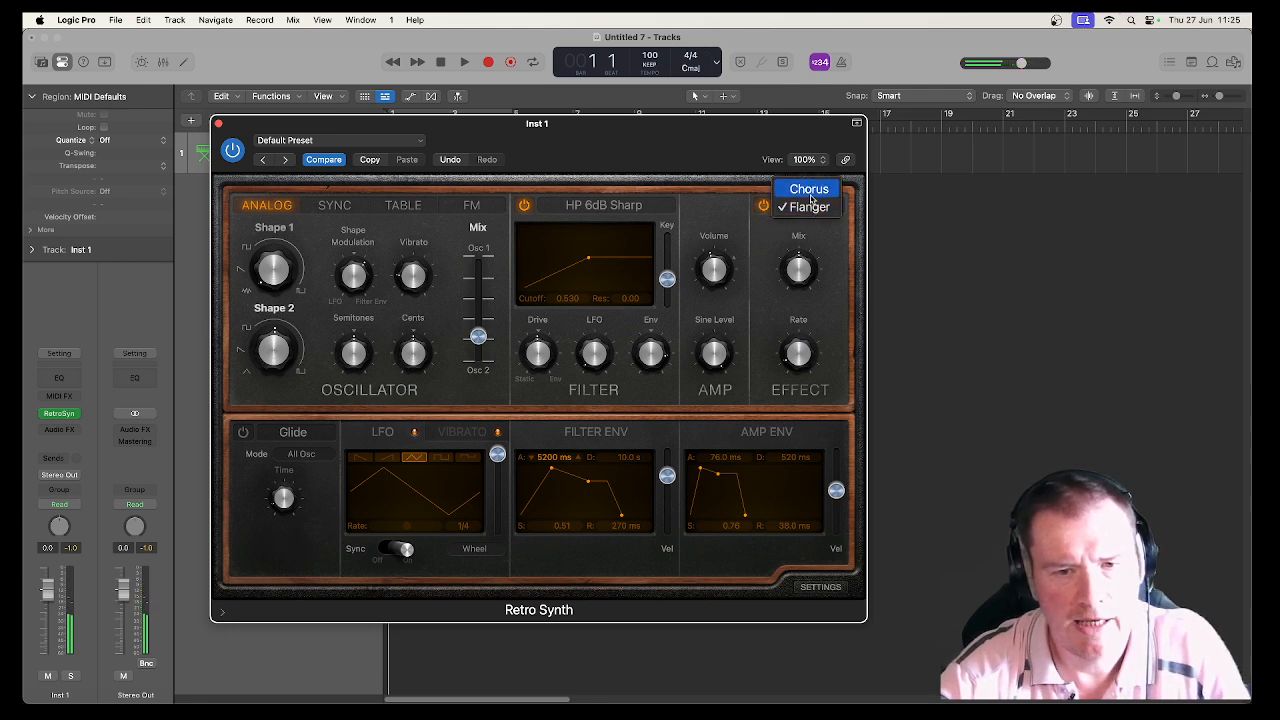
{"action": "left_click", "coordinate": [810, 190]}
- Fine-tune the Chorus effect's Mix and lower the amp's Sine Level
{"action": "mouse_move", "coordinate": [810, 278]}
{"action": "left_click_drag", "start_coordinate": [809, 277], "coordinate": [808, 281]}
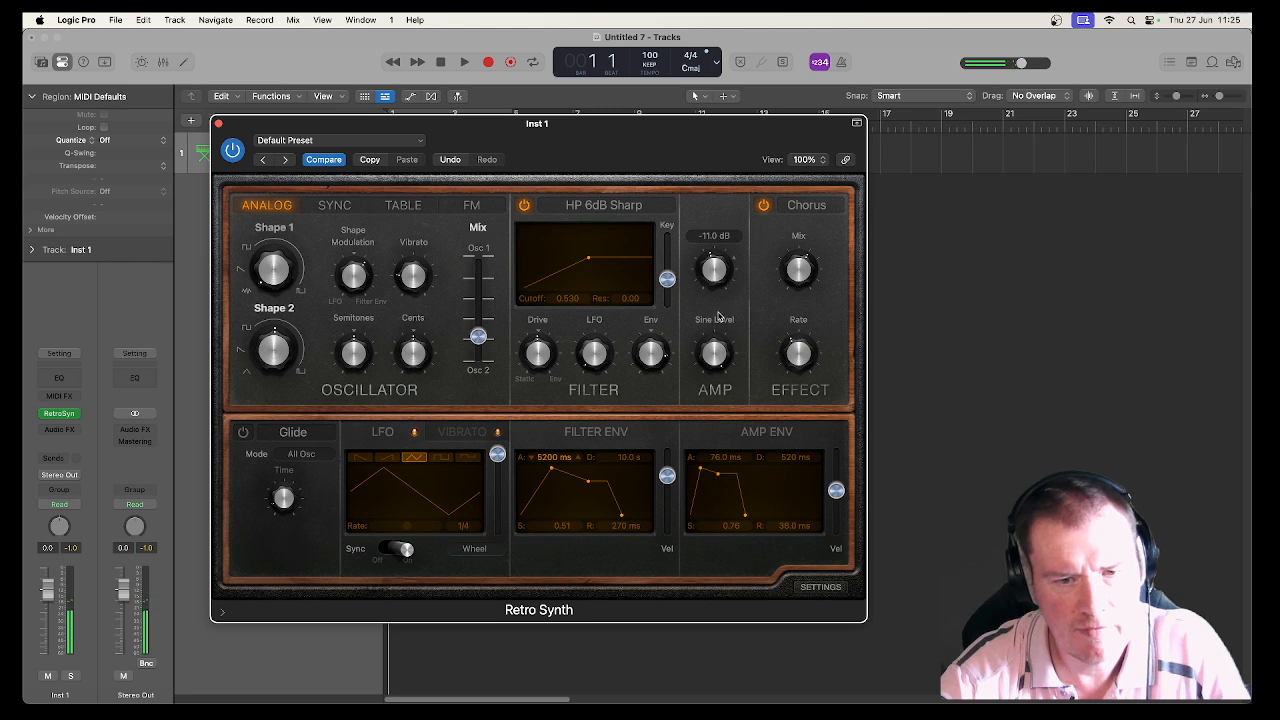
{"action": "left_click_drag", "start_coordinate": [716, 350], "coordinate": [704, 439]}
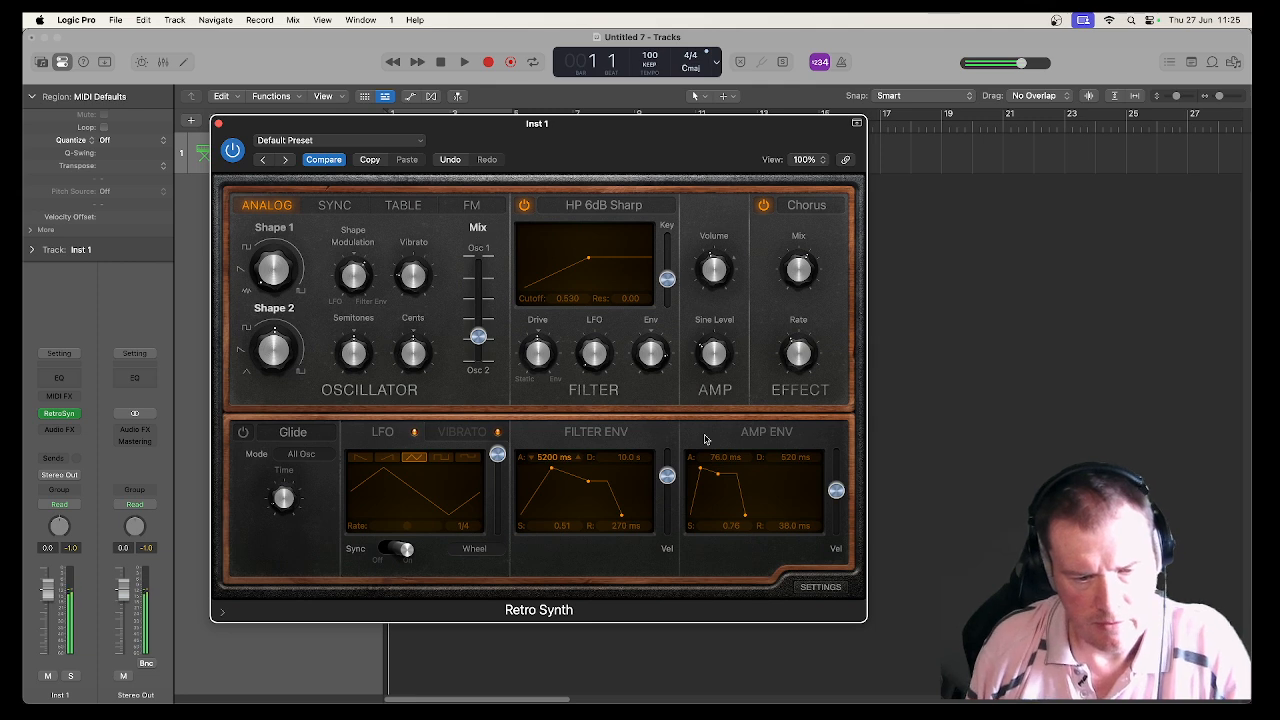